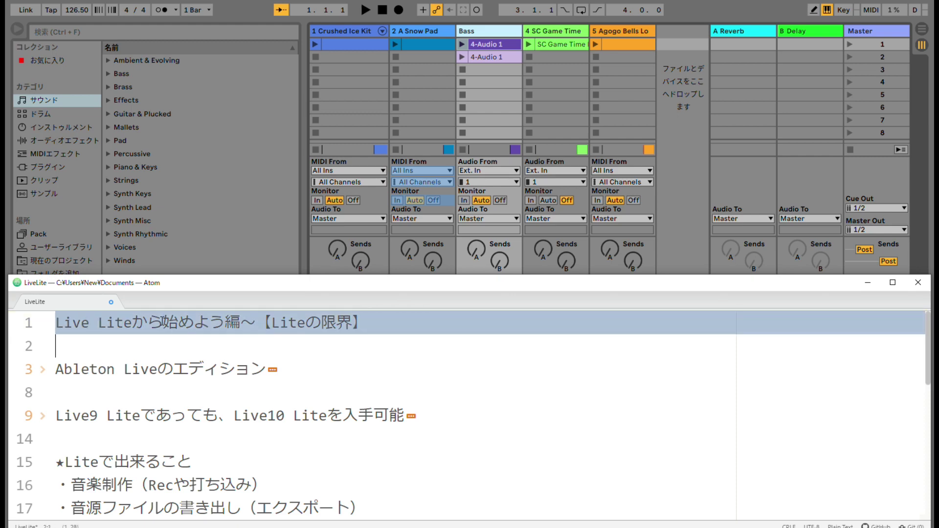
- Highlight 「Liteの限界」 in the notes title, unfold the Ableton Live editions section and highlight its Suite, Standard, Intro and Lite entries
drag(270, 323, 352, 323)
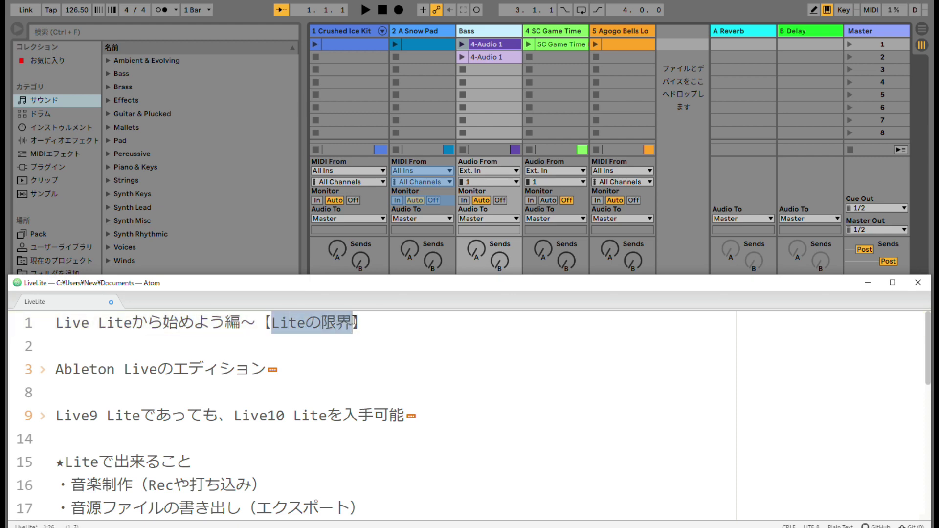
click(43, 370)
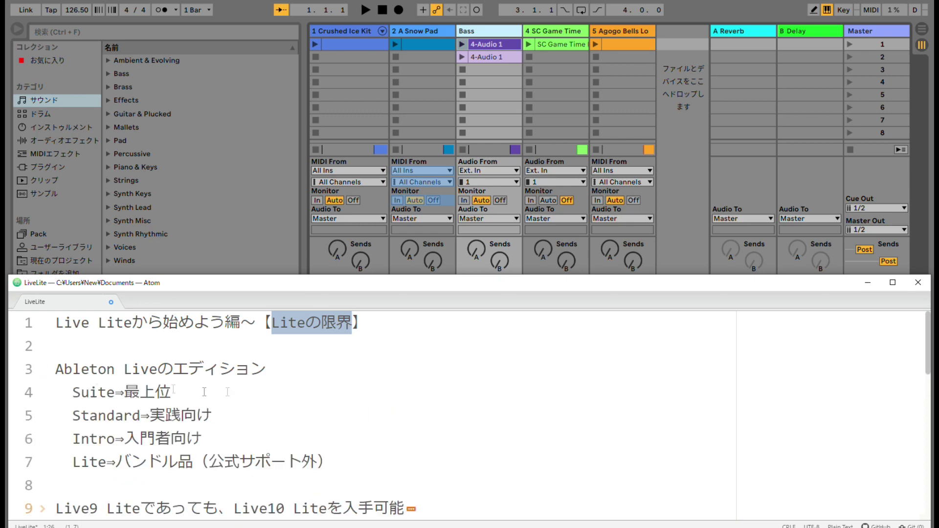
click(107, 394)
double_click(107, 396)
double_click(121, 417)
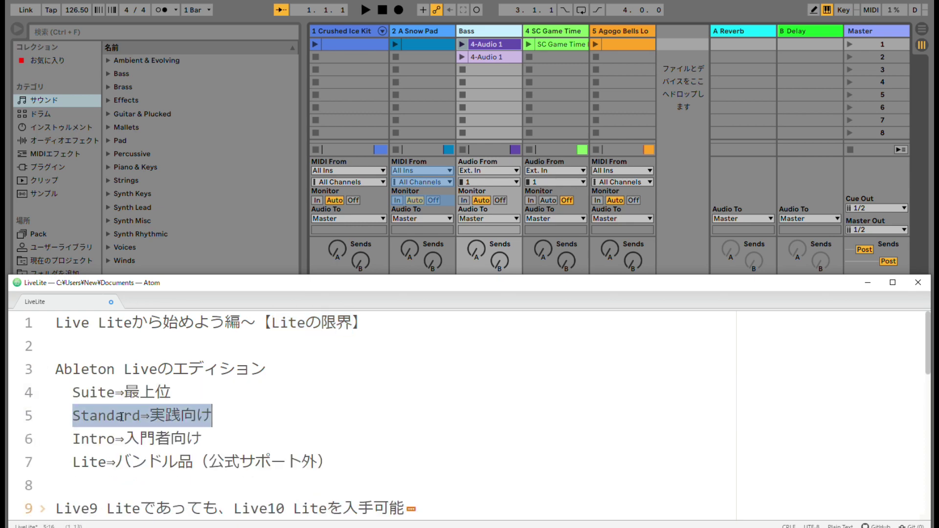
double_click(141, 439)
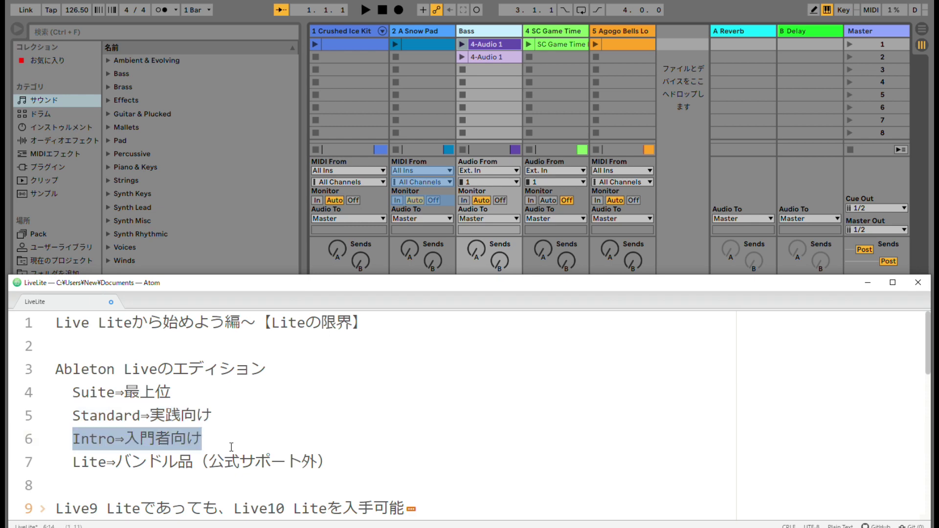
click(63, 392)
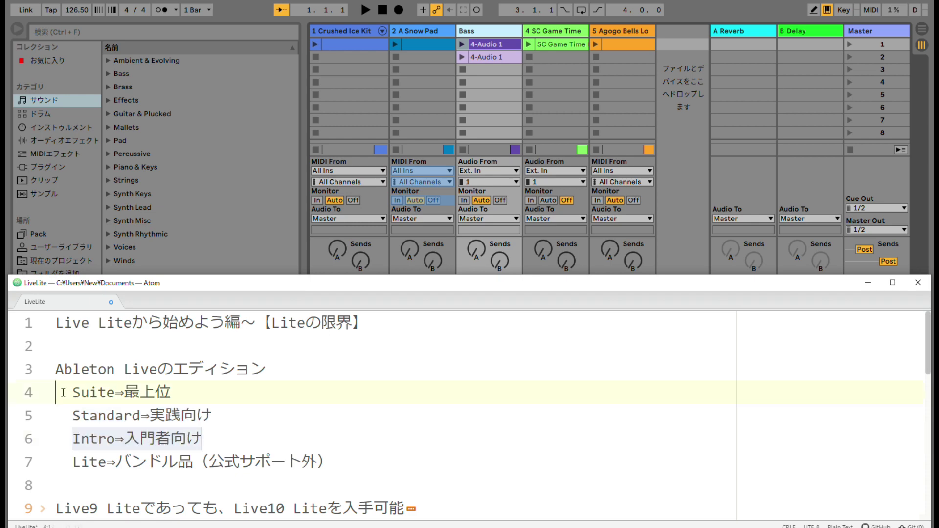
drag(63, 392, 202, 440)
key(Right)
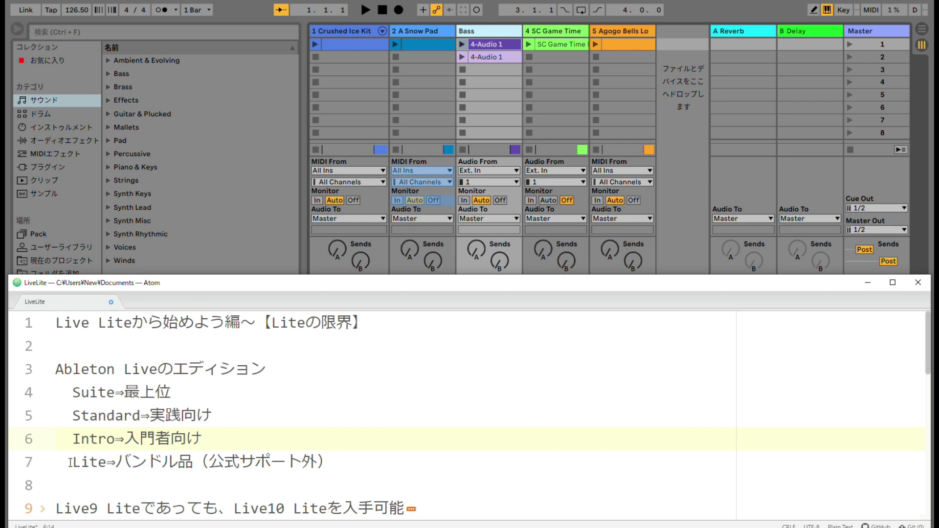
drag(72, 461, 193, 462)
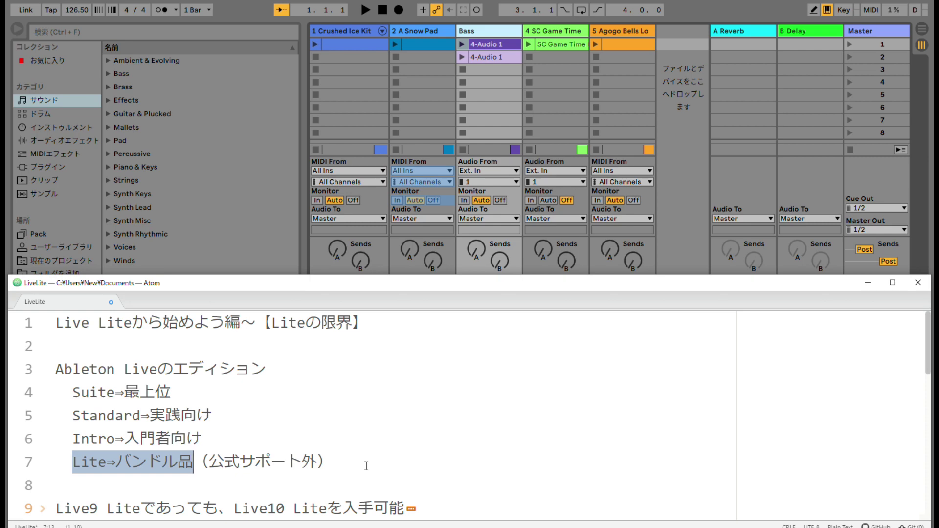
- Unfold the Live9 Lite to Live10 Lite section and highlight its product URL, upgrade line and Standard and Suite prices
scroll(366, 465, down, 1)
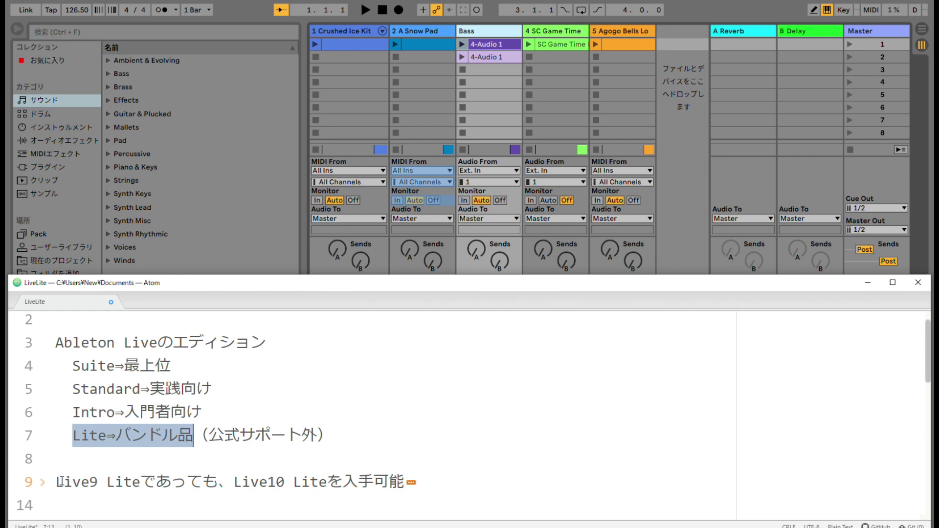
drag(57, 482, 142, 485)
click(148, 488)
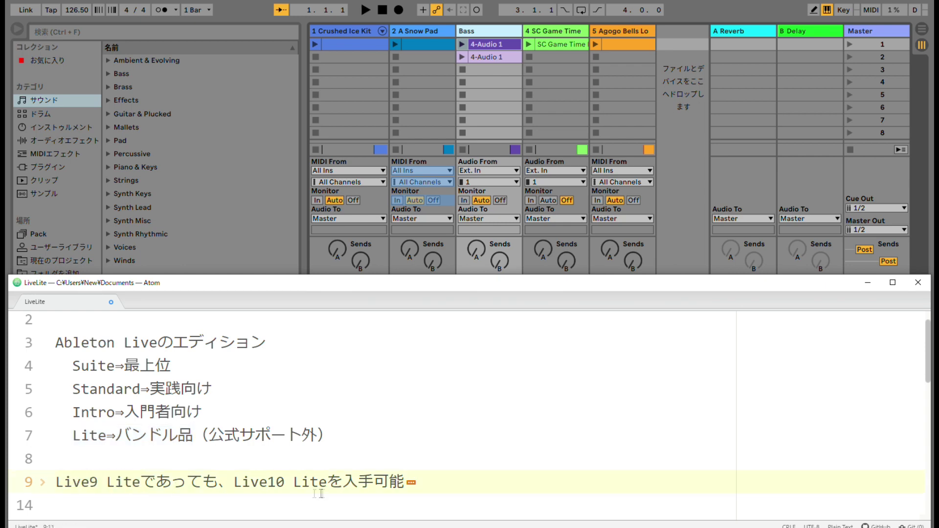
drag(242, 484, 326, 485)
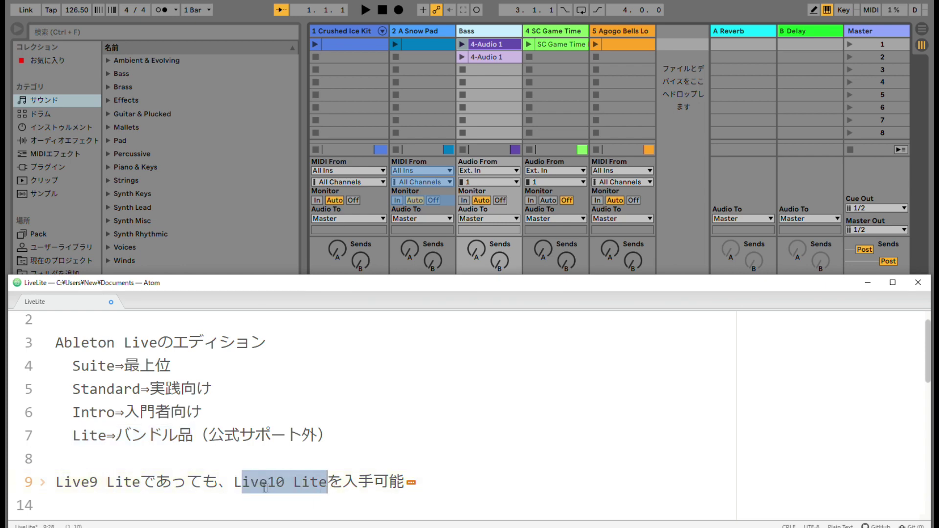
click(43, 482)
scroll(169, 489, down, 1)
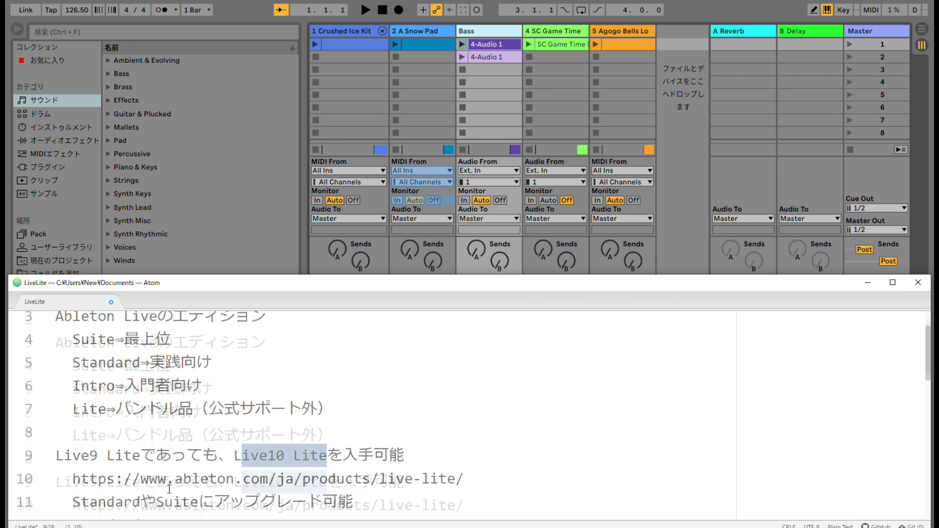
scroll(169, 489, down, 2)
triple_click(105, 425)
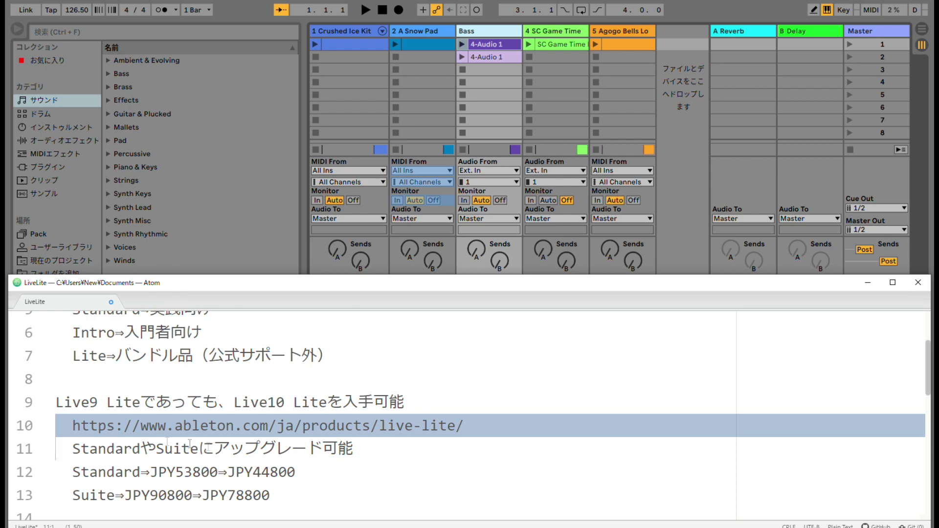
drag(72, 448, 354, 450)
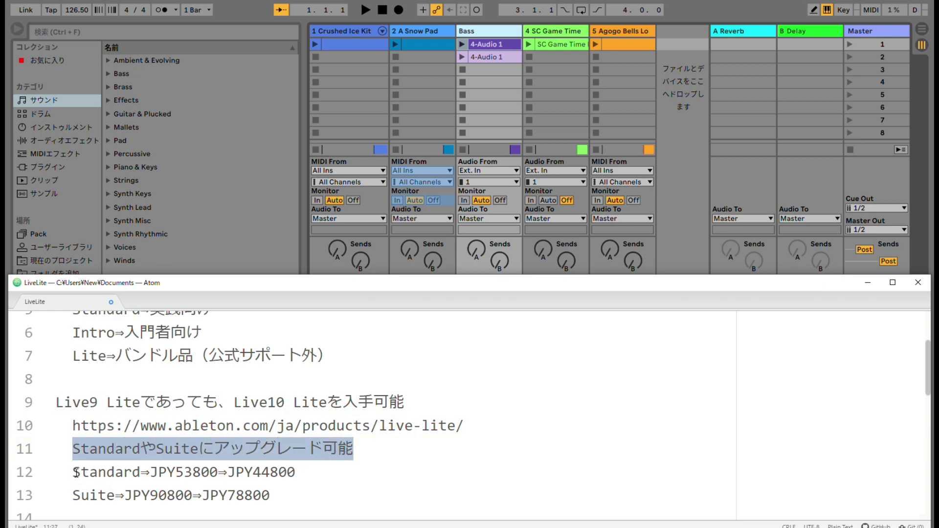
drag(72, 471, 326, 502)
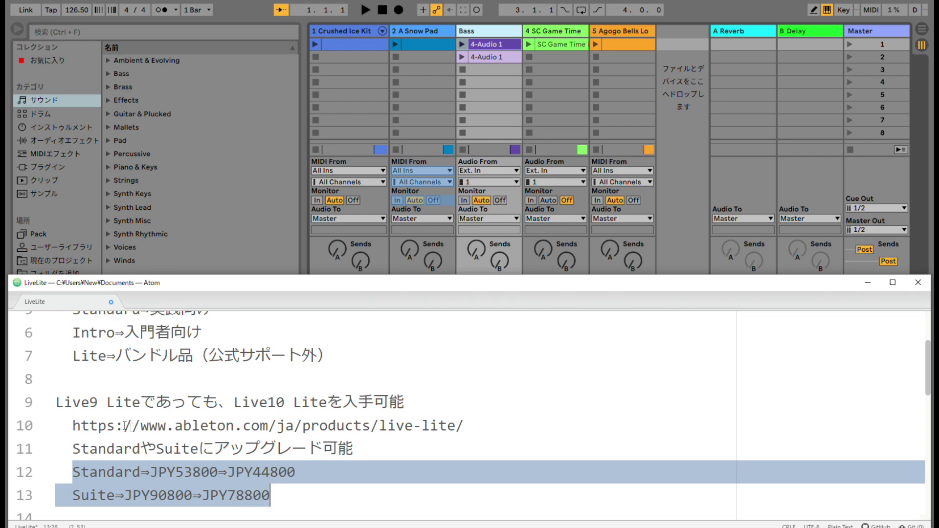
- Fold the Live10 Lite and editions sections again and highlight 「Liteの限界」 in the title line
click(45, 403)
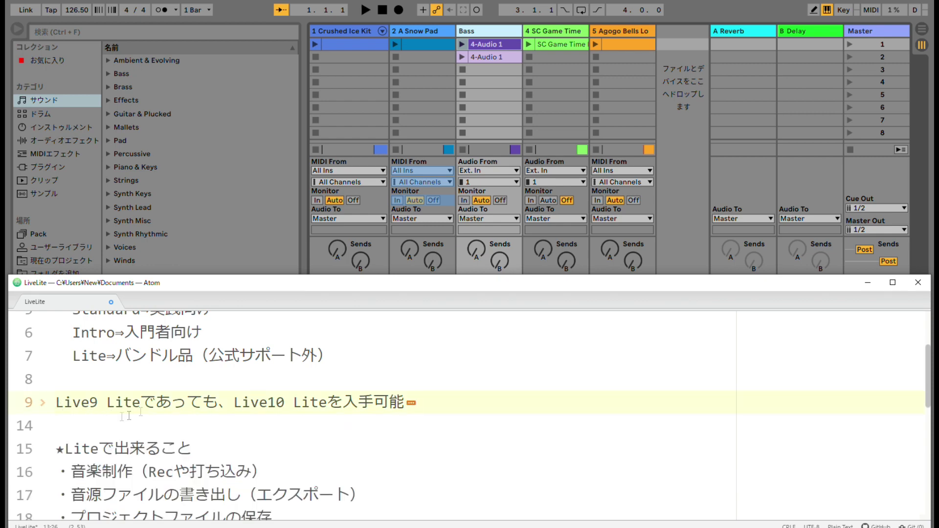
scroll(47, 387, up, 3)
click(43, 344)
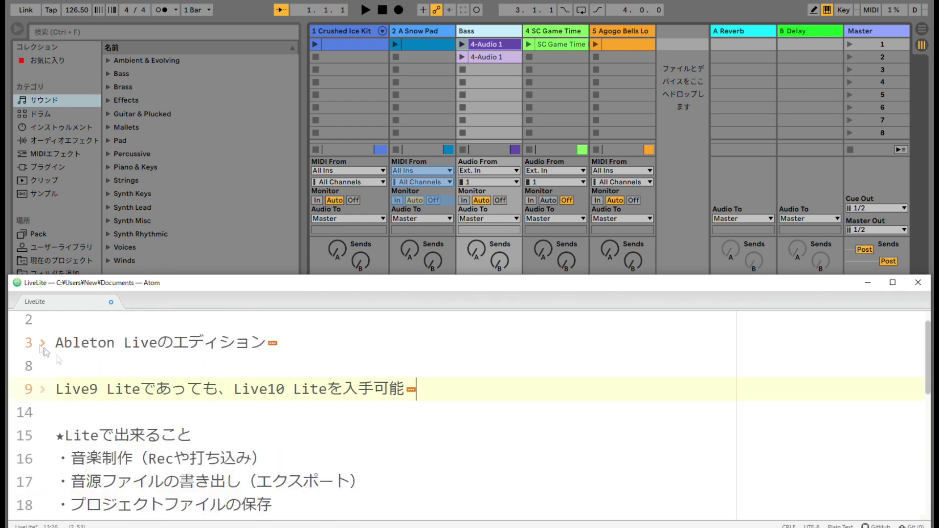
scroll(267, 355, up, 1)
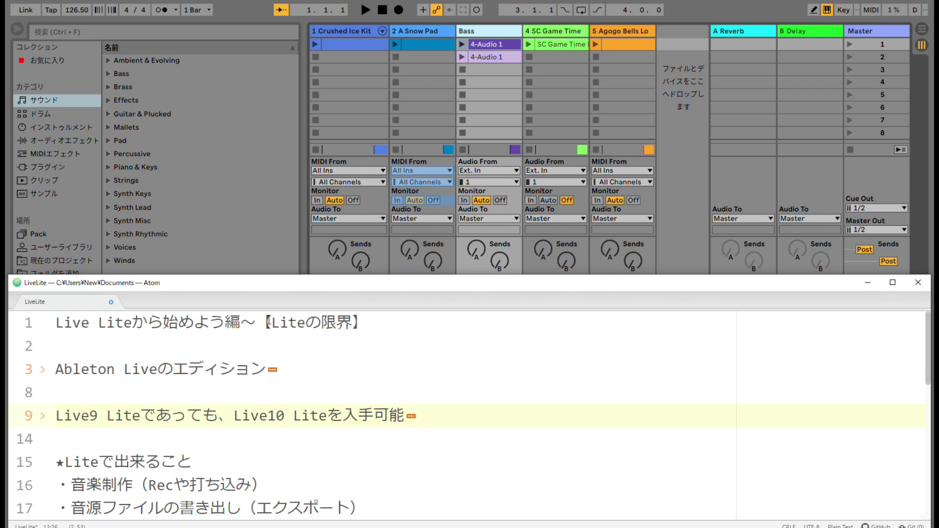
drag(271, 324, 352, 323)
- Highlight the heading 「Liteで出来ること」 and its items on music production, audio file export and project file saving, one after another
scroll(364, 388, down, 5)
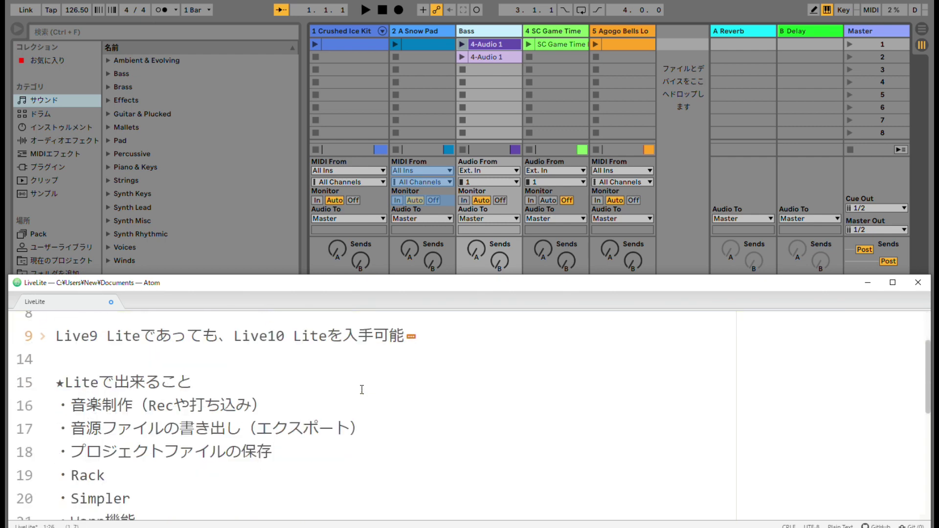
scroll(362, 389, up, 3)
scroll(286, 402, down, 1)
scroll(275, 404, down, 1)
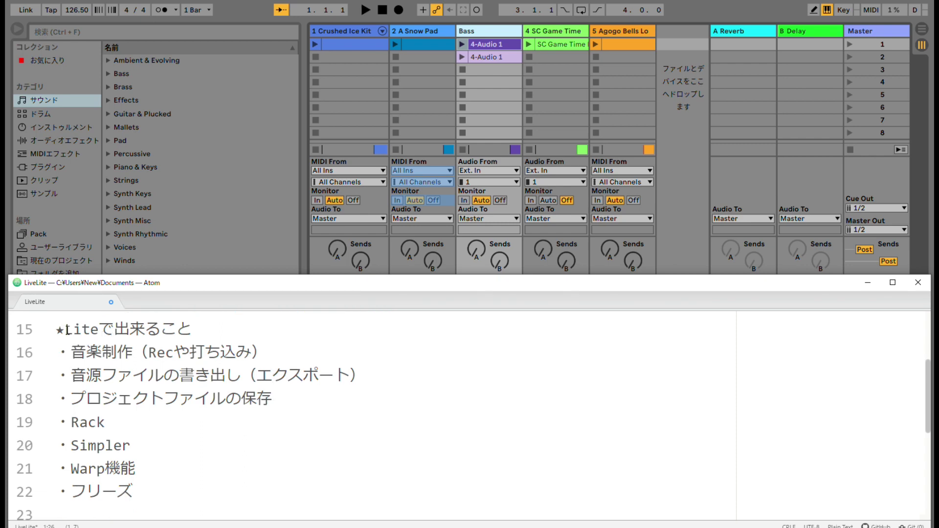
drag(65, 329, 197, 330)
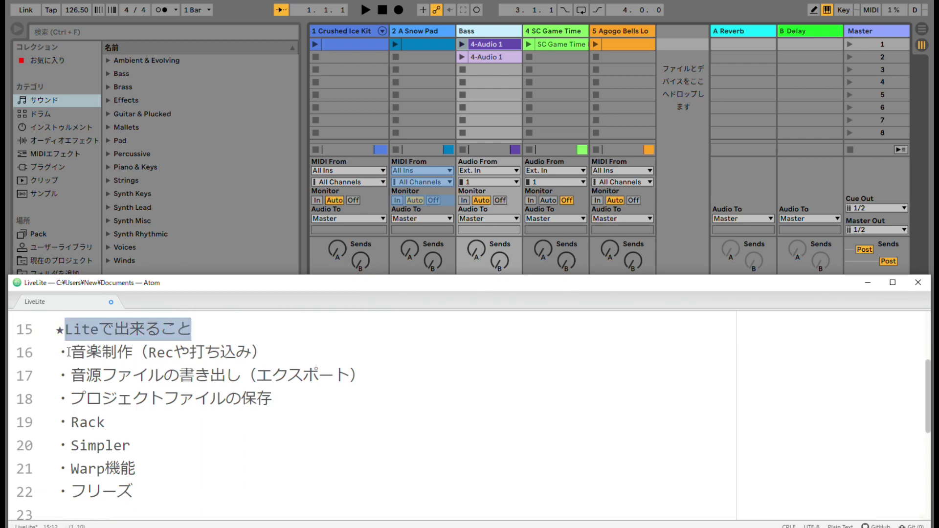
drag(71, 352, 264, 350)
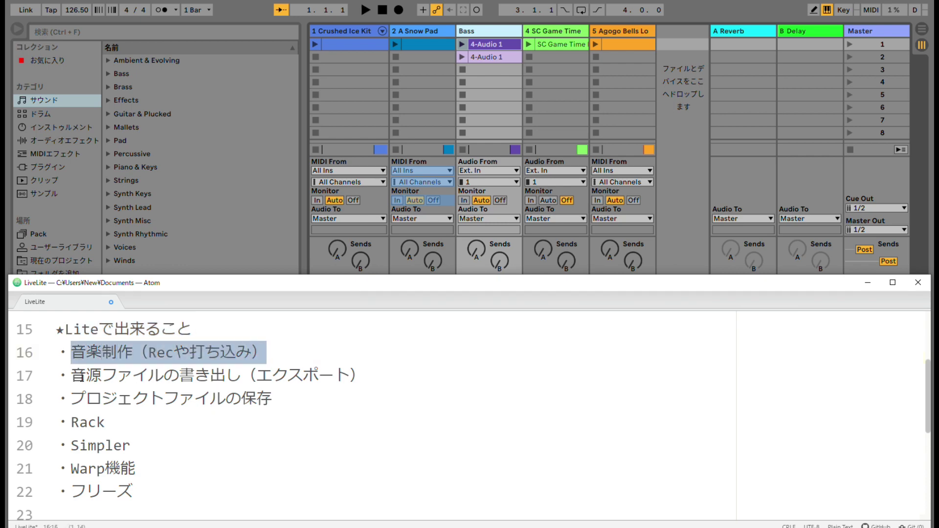
drag(72, 375, 366, 376)
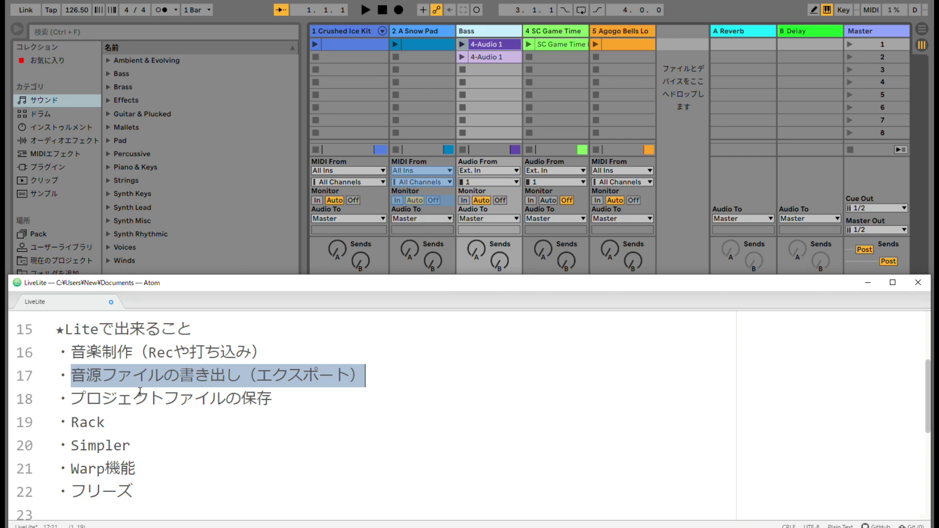
drag(70, 398, 267, 399)
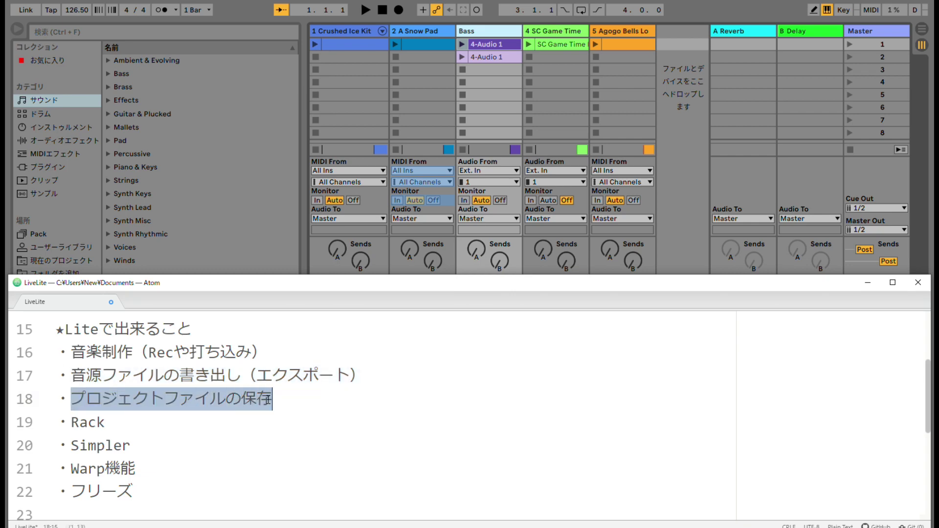
- Switch to Ableton Live and back to the Atom notes, and highlight the audio export and project-saving lines together
click(218, 1)
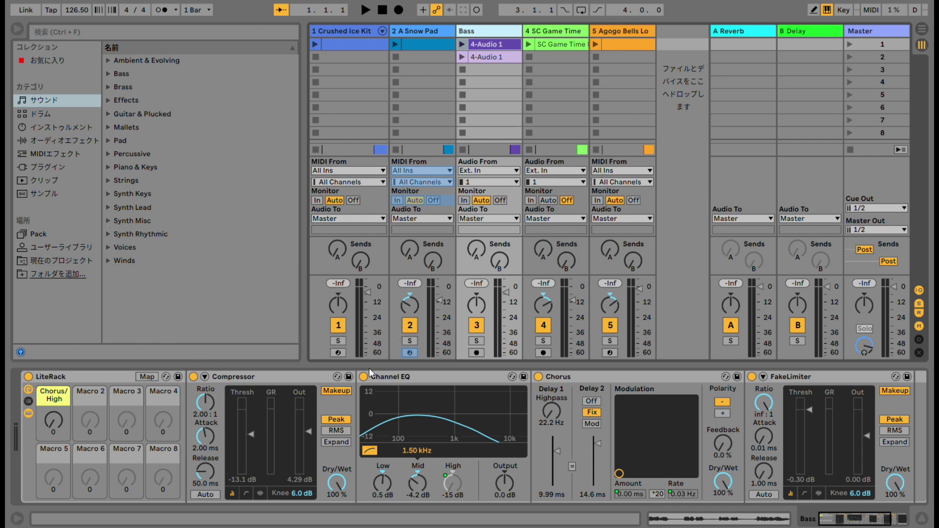
key(alt+Tab)
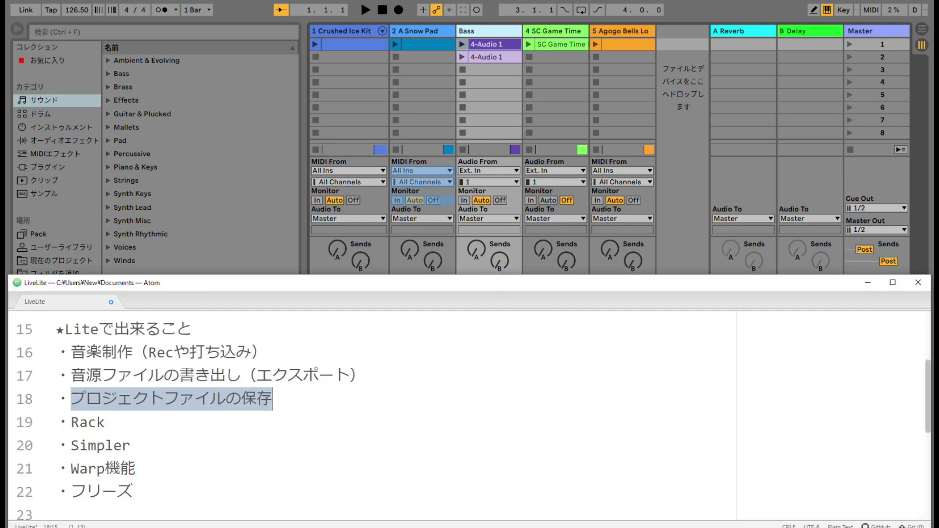
drag(71, 375, 282, 395)
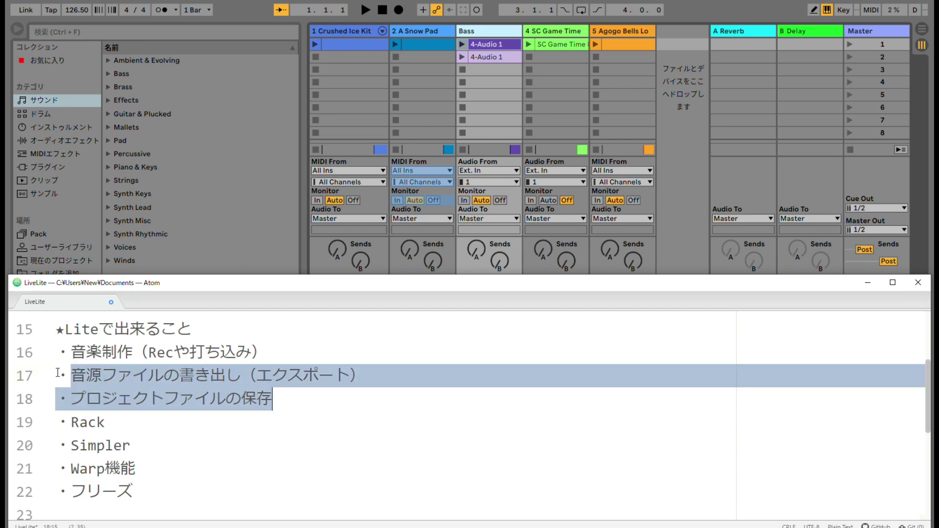
drag(59, 374, 318, 404)
click(131, 445)
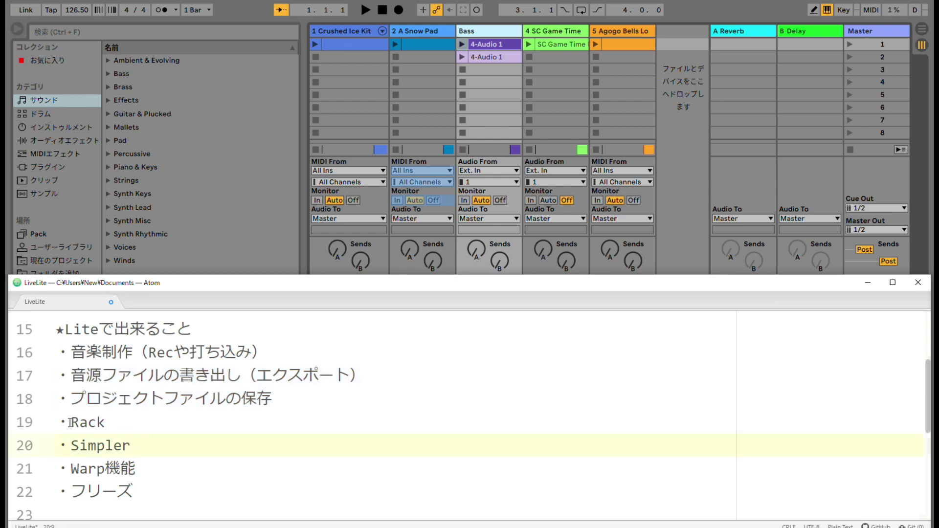
- Highlight Rack in the notes, switch to Ableton Live and select the Compressor, Channel EQ and Chorus devices in turn
drag(71, 423, 106, 426)
click(202, 1)
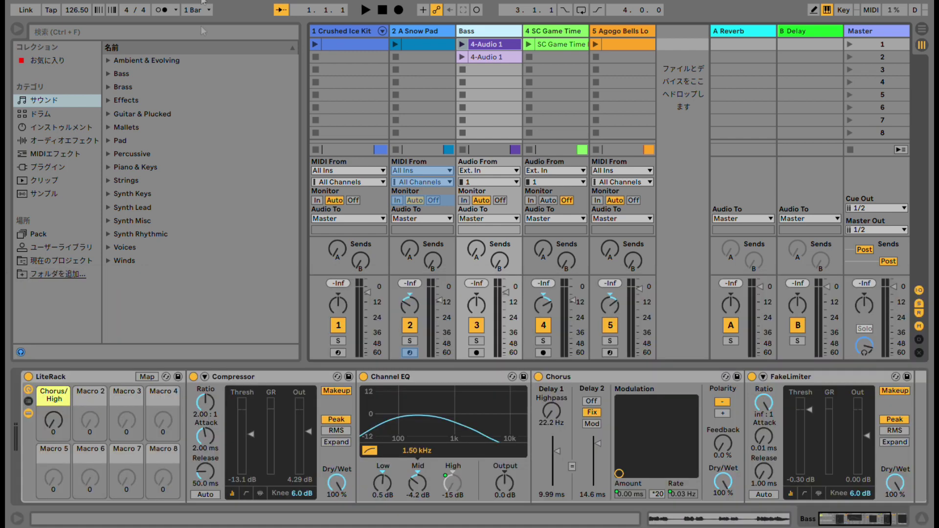
click(281, 421)
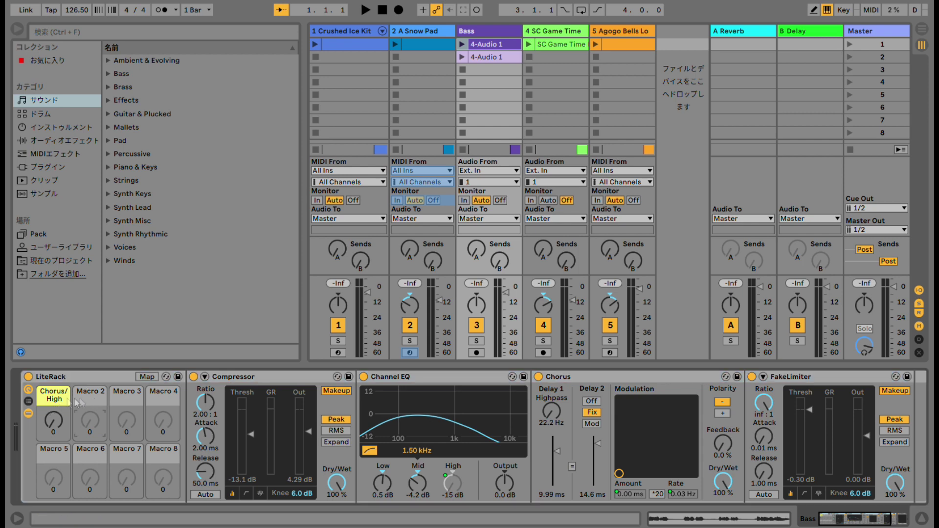
click(249, 377)
click(474, 381)
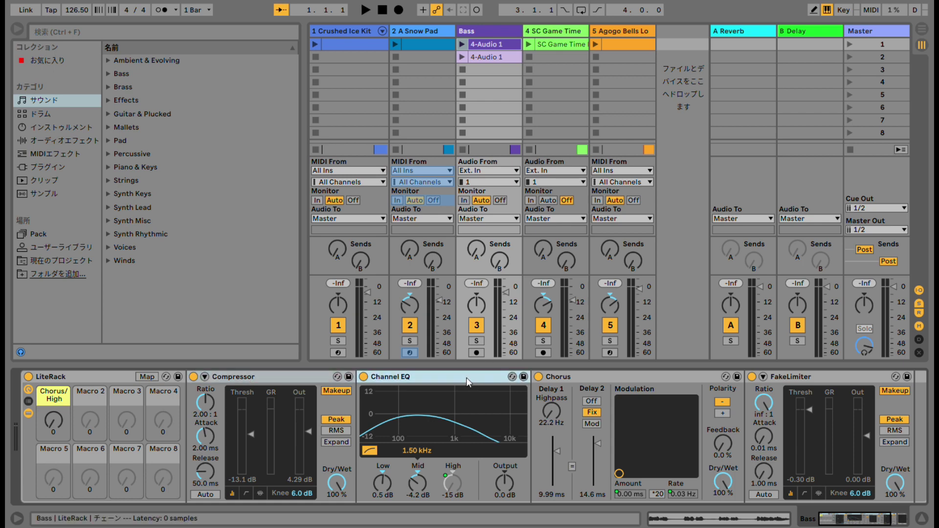
click(603, 375)
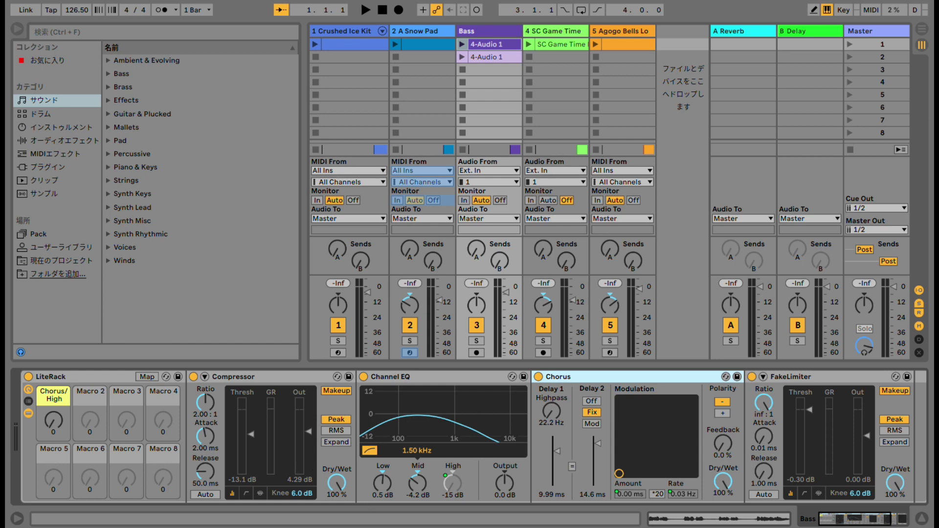
- Return to the Atom notes and highlight the Rack item followed by the Simpler item
click(372, 527)
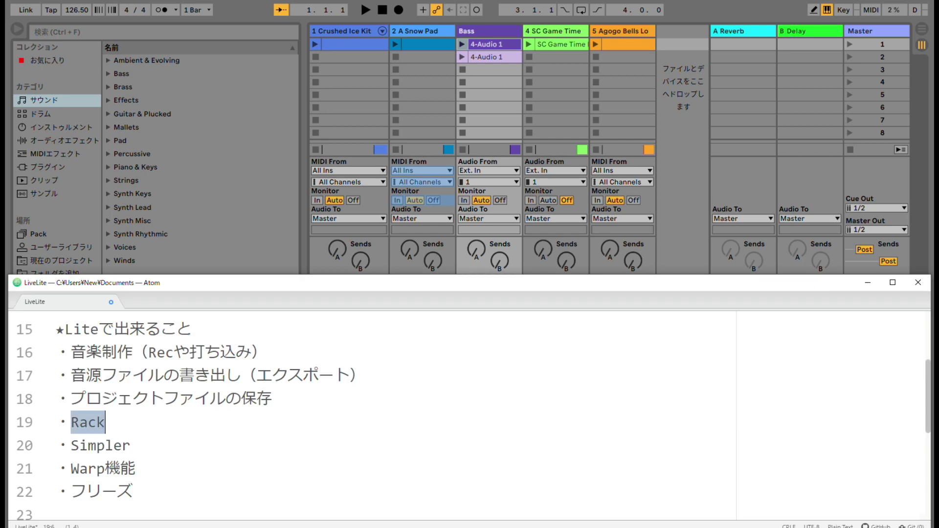
double_click(99, 424)
double_click(104, 445)
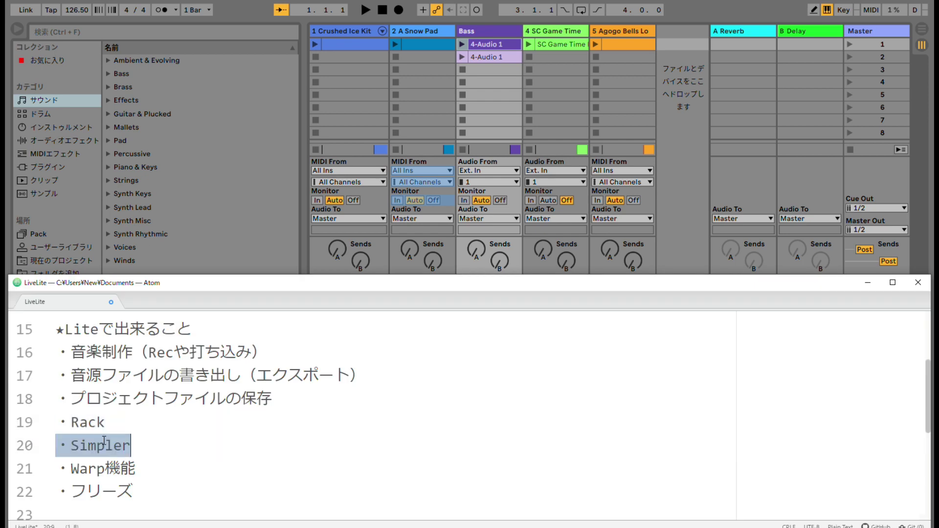
- Select the 5 Agogo Bells Loop track in Ableton Live and switch its Simpler through Classic and 1-Shot back to Slice mode
click(621, 31)
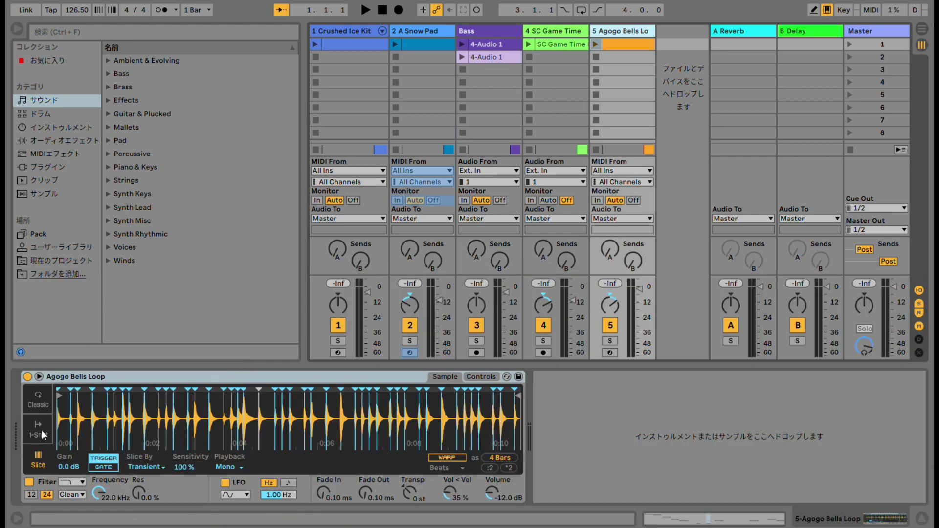
click(39, 402)
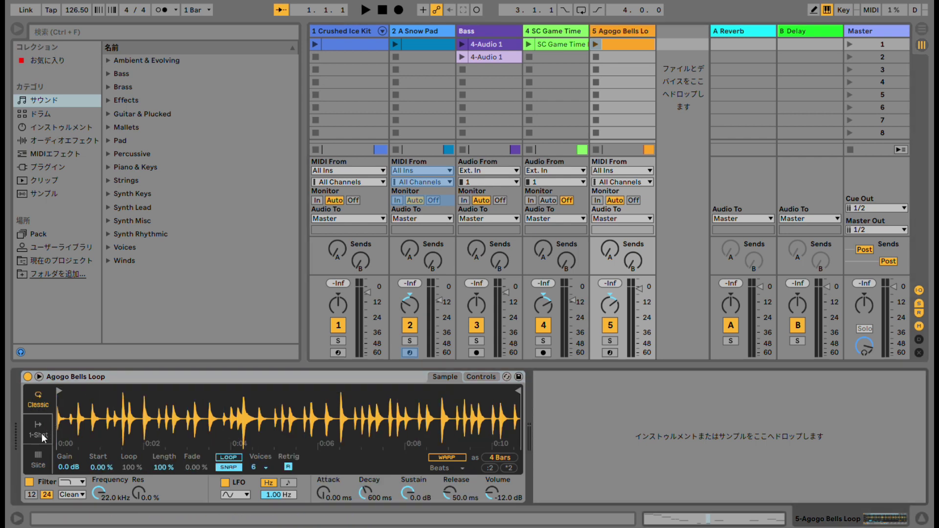
click(42, 433)
click(37, 455)
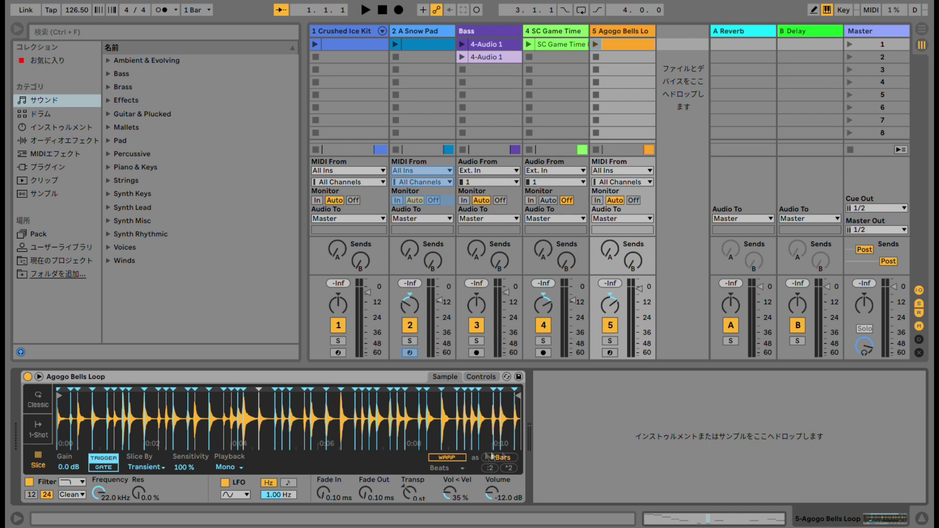
- Highlight Warp機能 in the Atom notes, and in the Bass track's 4-Audio 1 clip add a warp marker after 2.2 and move the next to 2.3
key(alt+Tab)
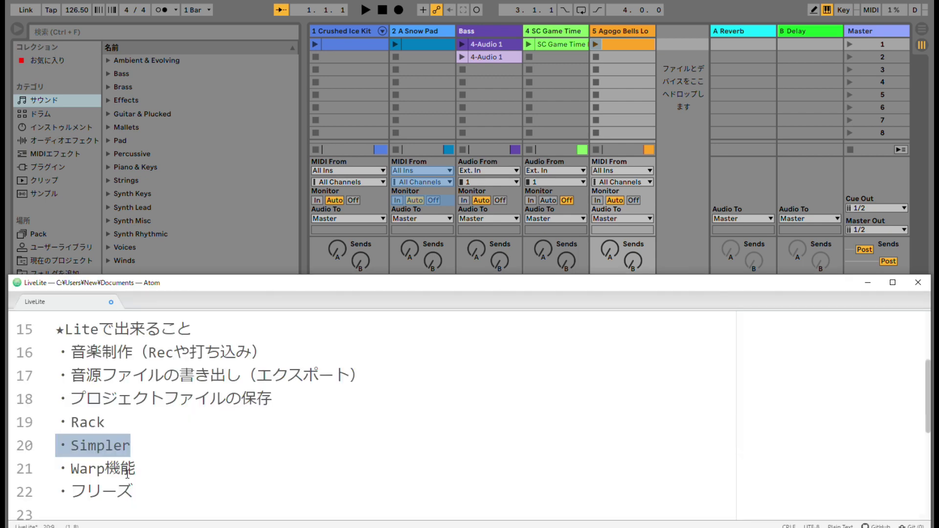
double_click(128, 471)
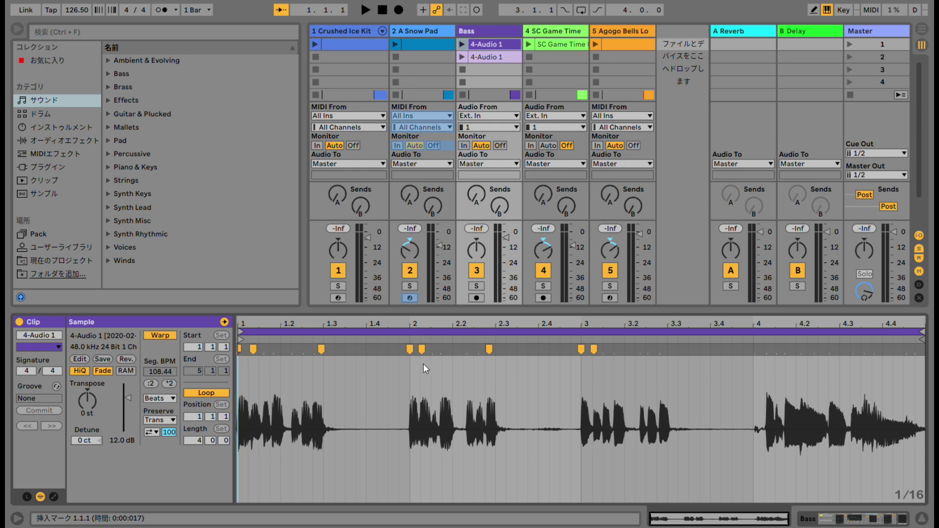
click(467, 349)
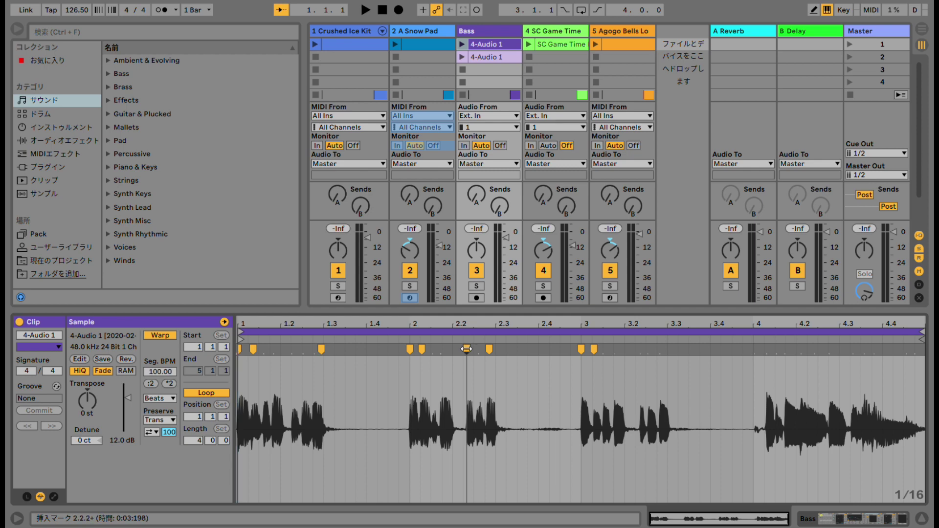
mouse_move(489, 349)
mouse_down()
mouse_move(495, 357)
mouse_move(485, 357)
mouse_move(506, 359)
mouse_move(492, 363)
mouse_move(501, 358)
mouse_move(484, 349)
mouse_move(496, 349)
mouse_up()
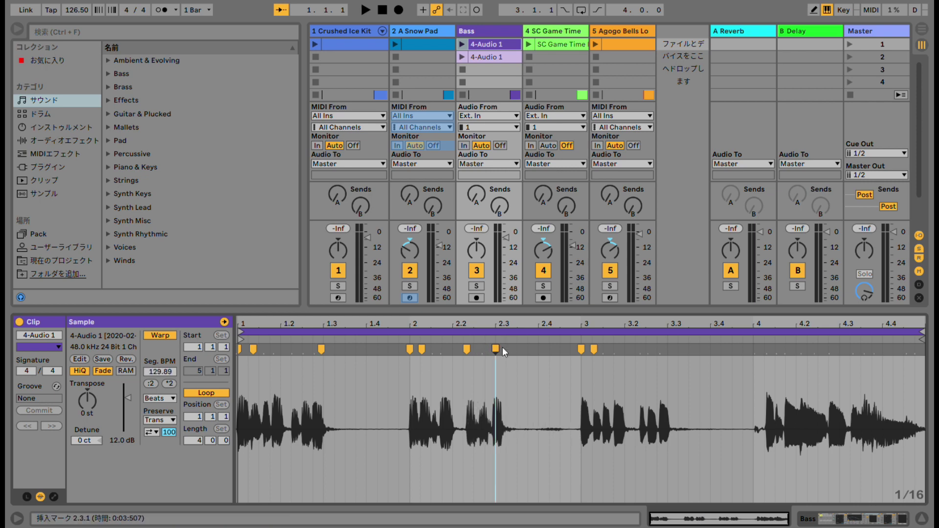
- Switch back to the Atom notes and highlight the フリーズ item at the end of the list
mouse_move(371, 527)
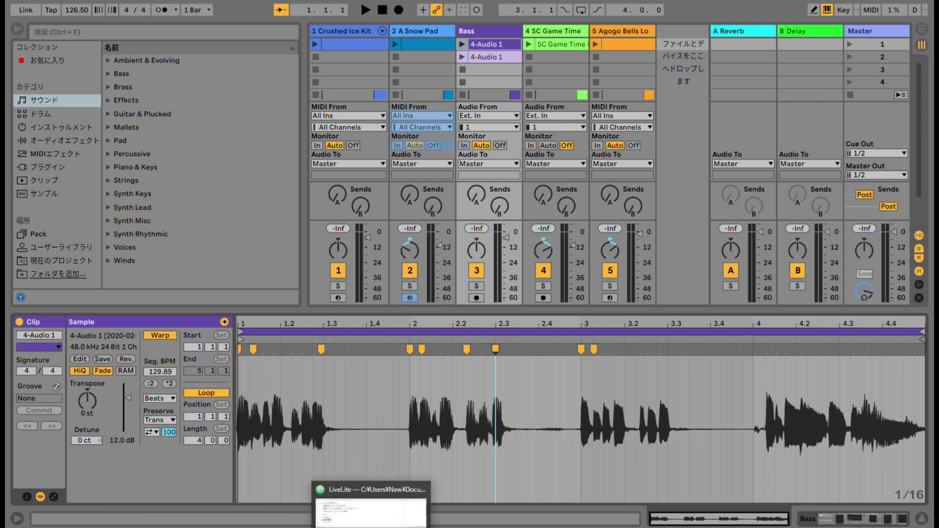
click(371, 509)
drag(55, 492, 127, 492)
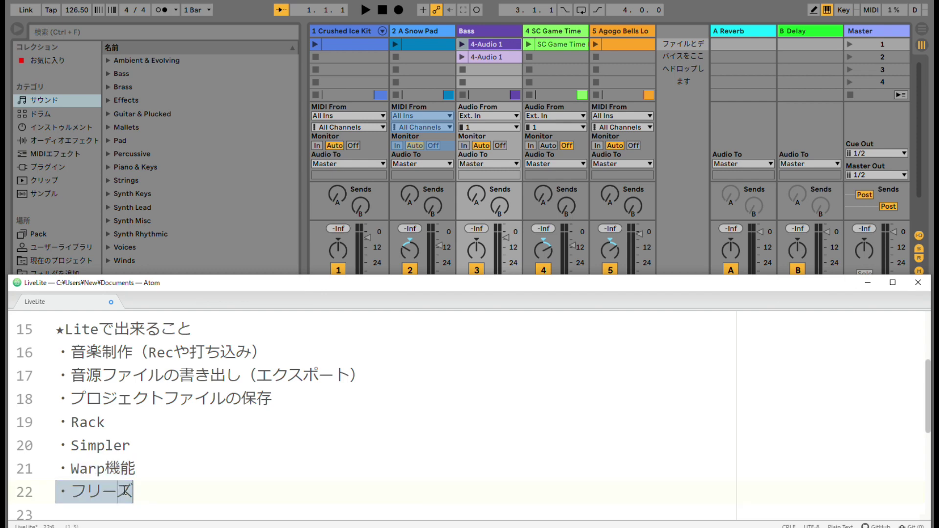
- Unfreeze the 2 A Snow Pad track in Ableton Live, and play scene 1 briefly before stopping playback
click(421, 31)
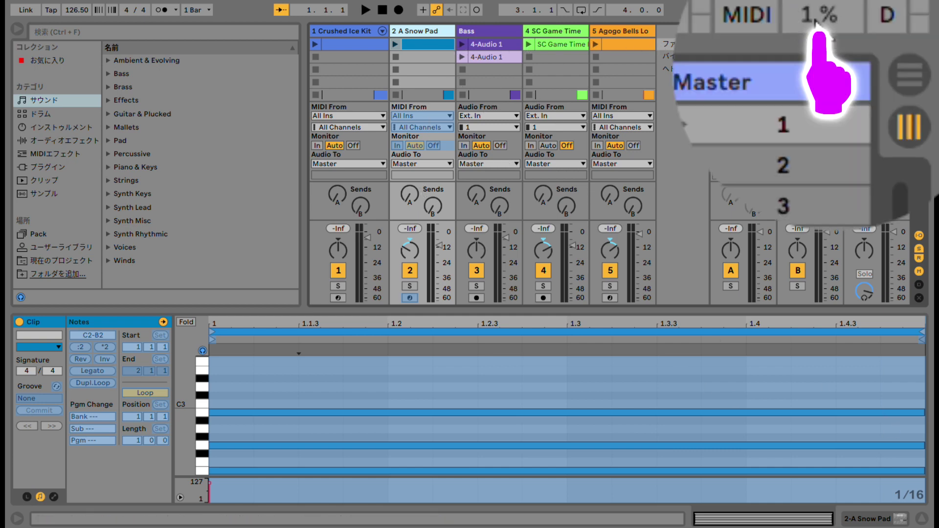
right_click(443, 33)
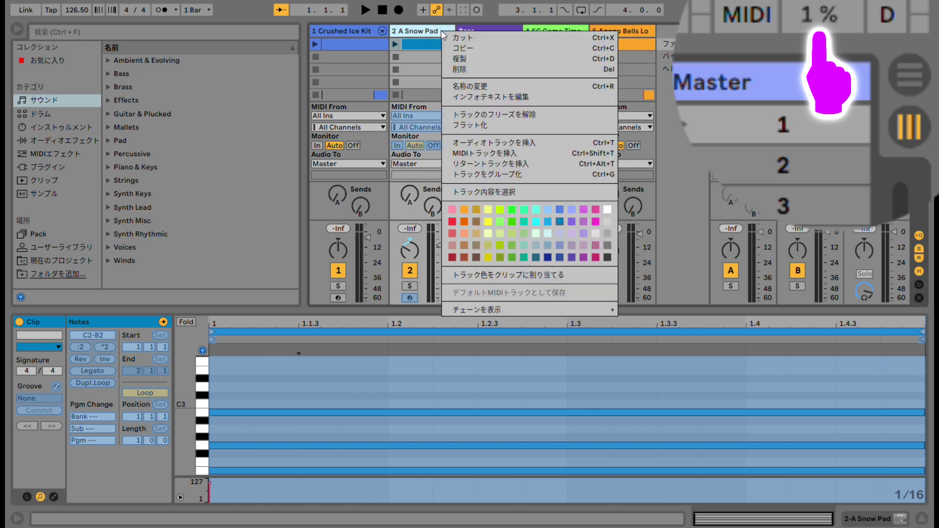
click(494, 114)
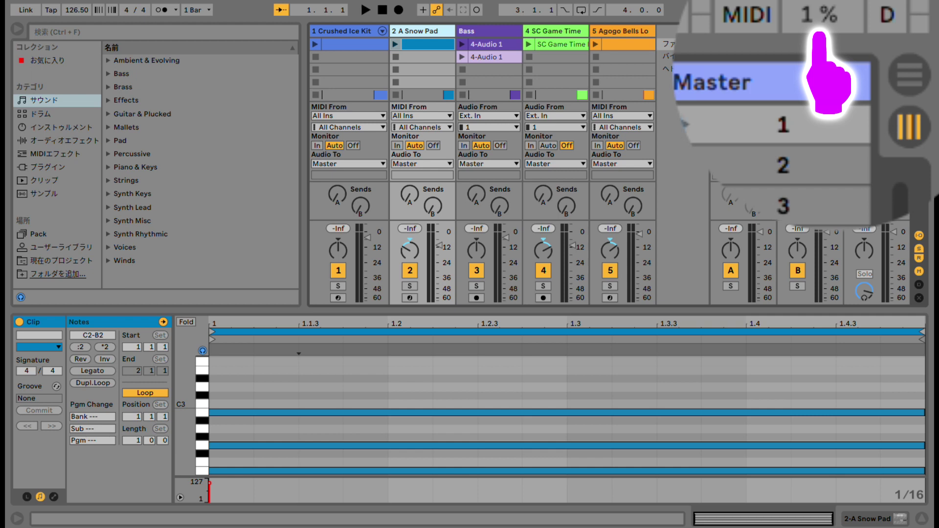
click(849, 44)
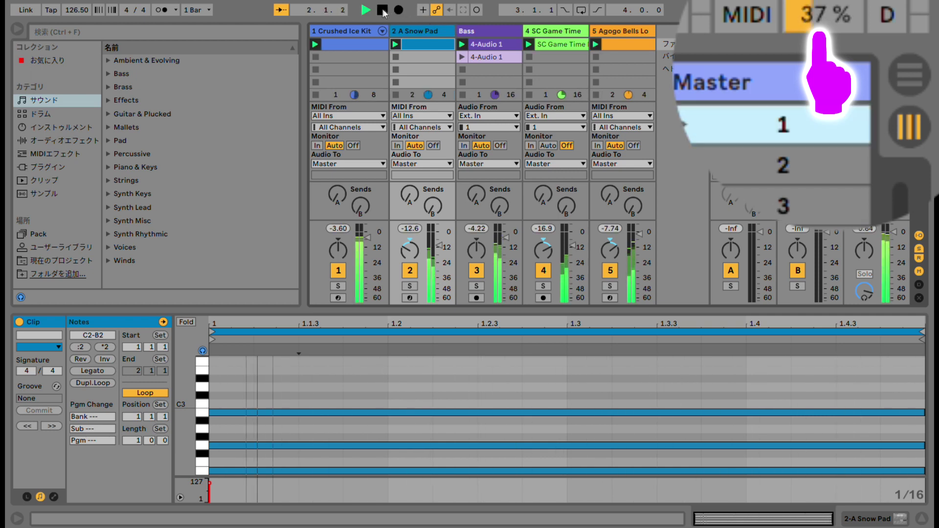
click(382, 9)
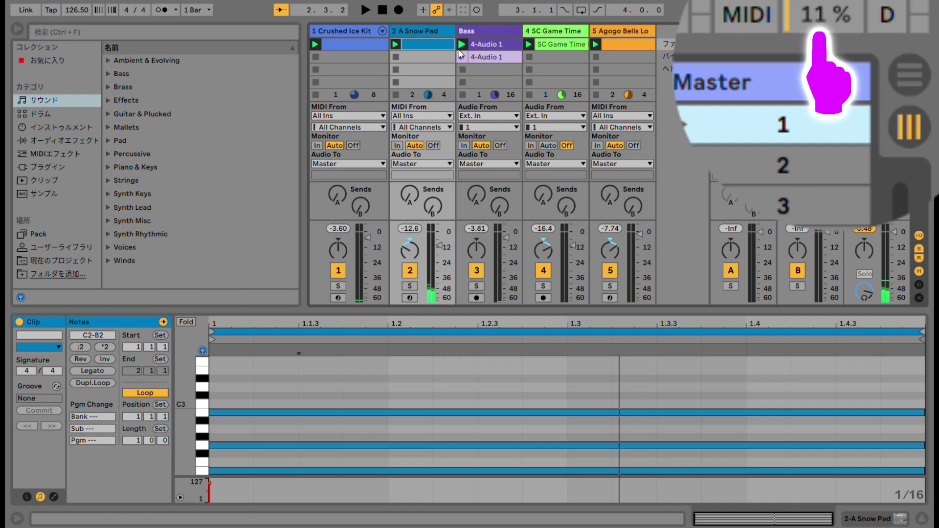
- Freeze the 2 A Snow Pad track, and play scene 1 briefly before stopping playback
right_click(410, 35)
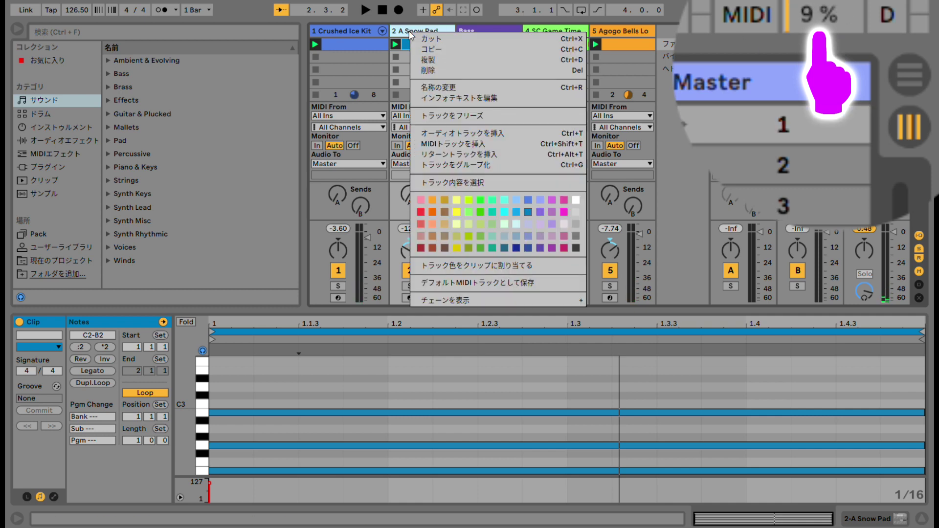
click(476, 116)
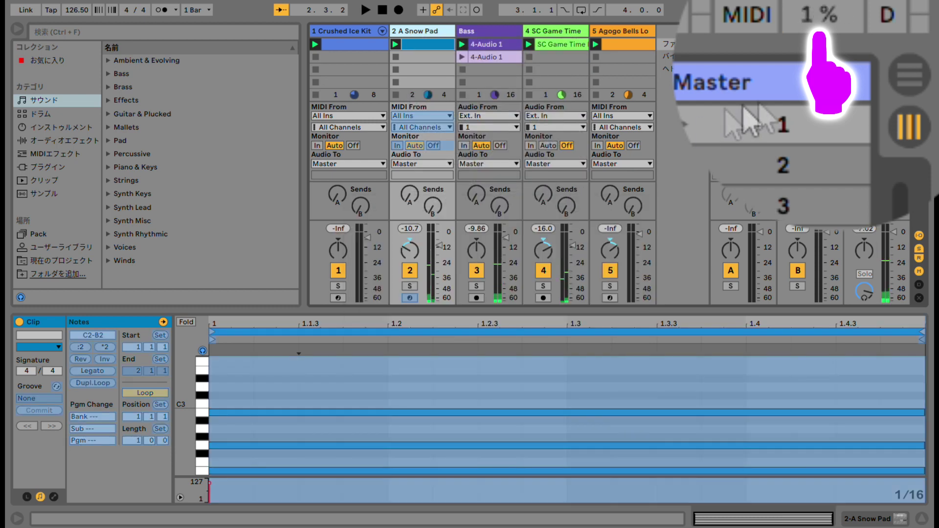
click(686, 126)
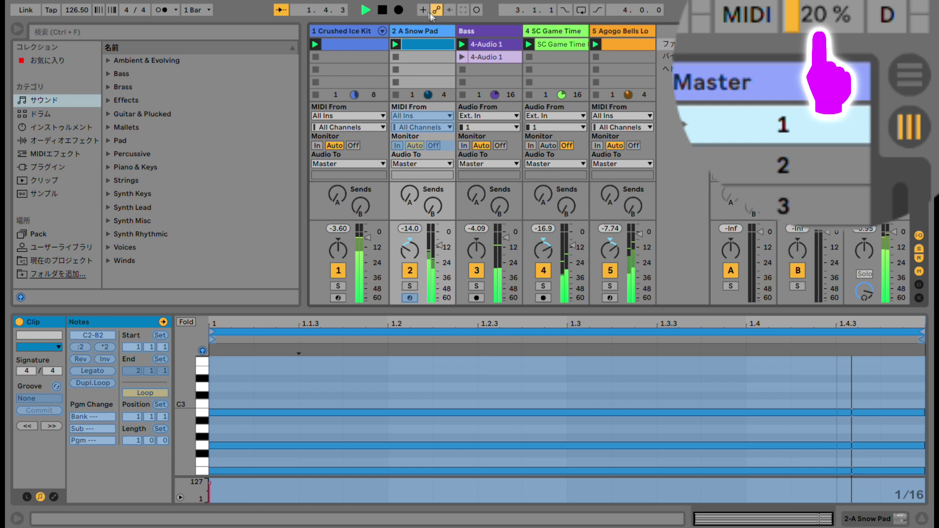
click(382, 10)
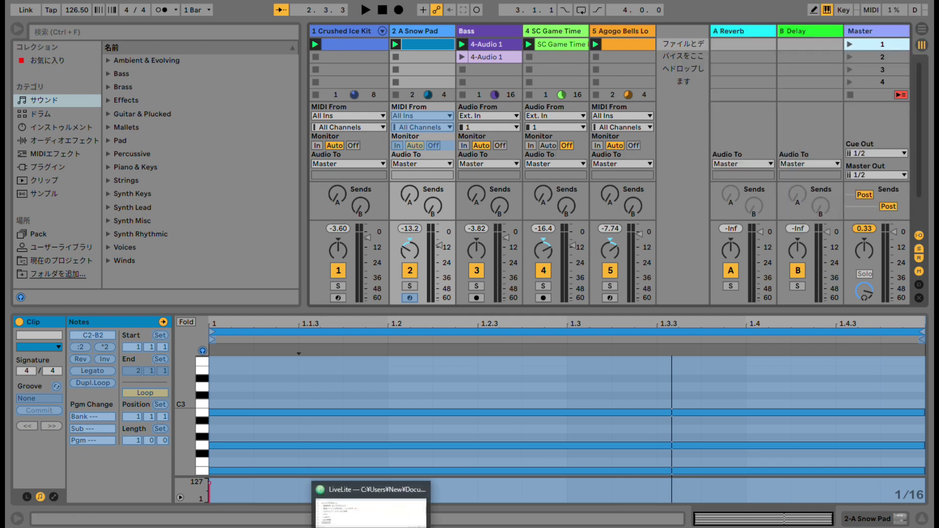
- Return to the Atom notes and highlight the フリーズ line again
click(371, 509)
click(154, 493)
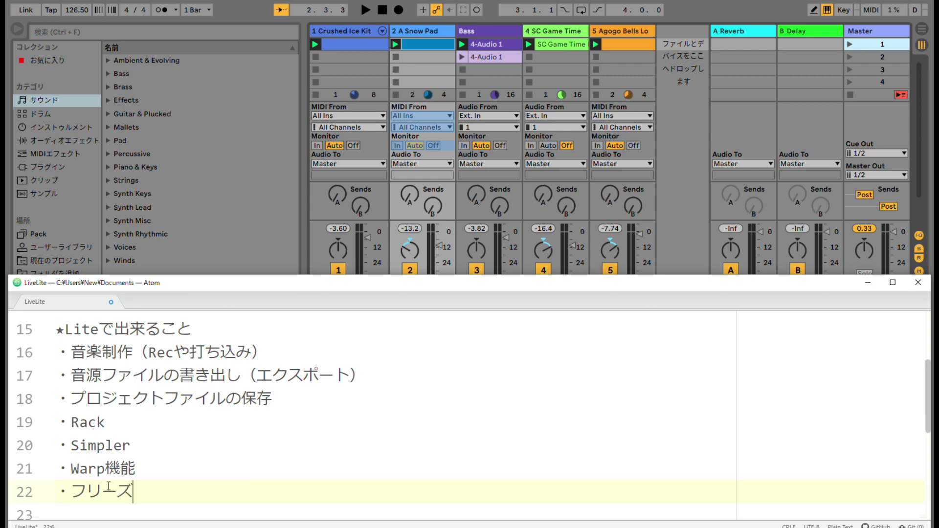
double_click(107, 489)
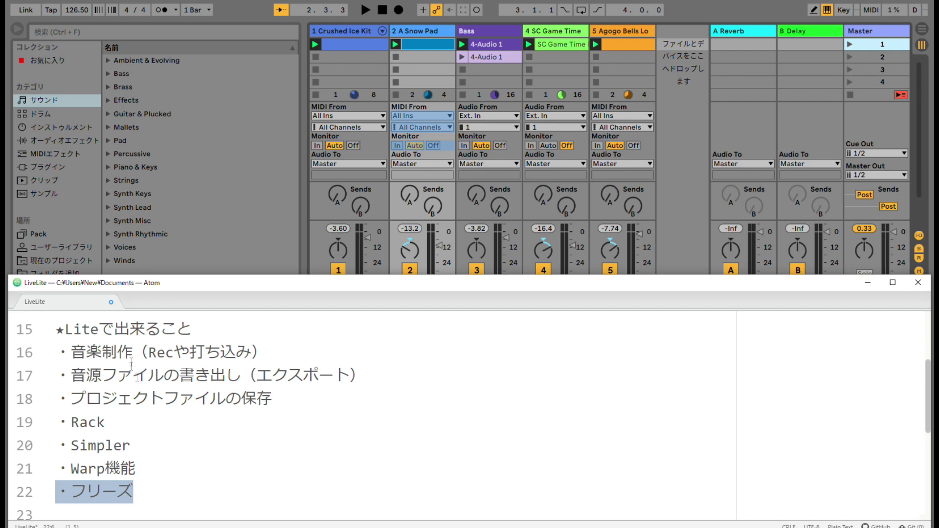
- Highlight the whole 「Liteで出来ること」 section from its heading to the フリーズ item
drag(71, 328, 184, 490)
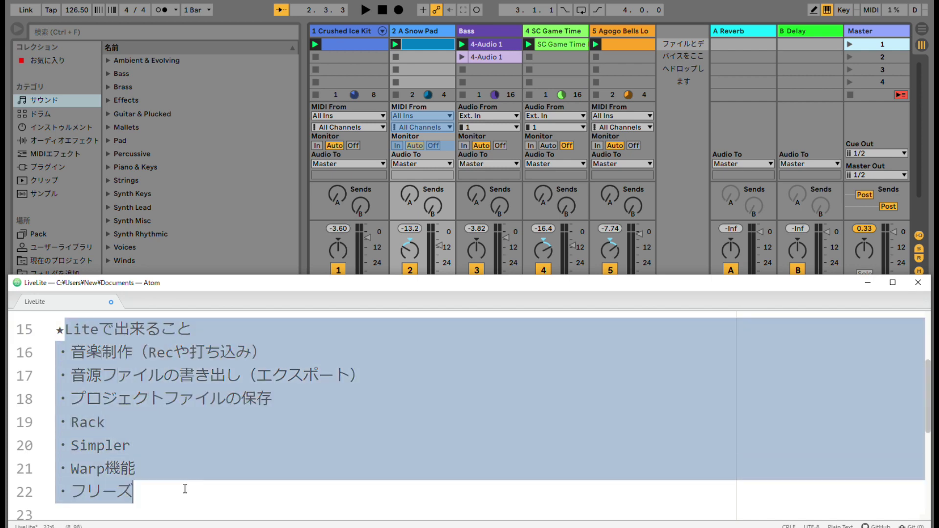
click(184, 487)
triple_click(61, 331)
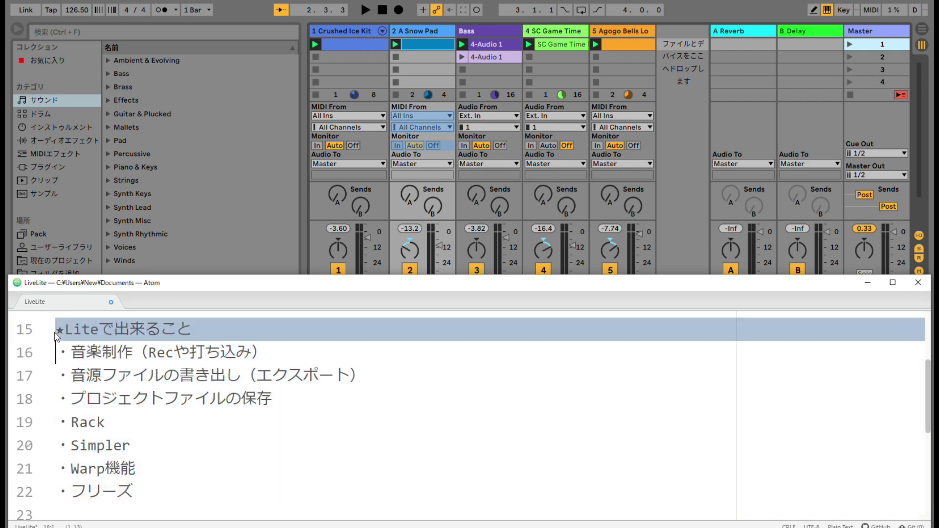
drag(142, 484, 43, 342)
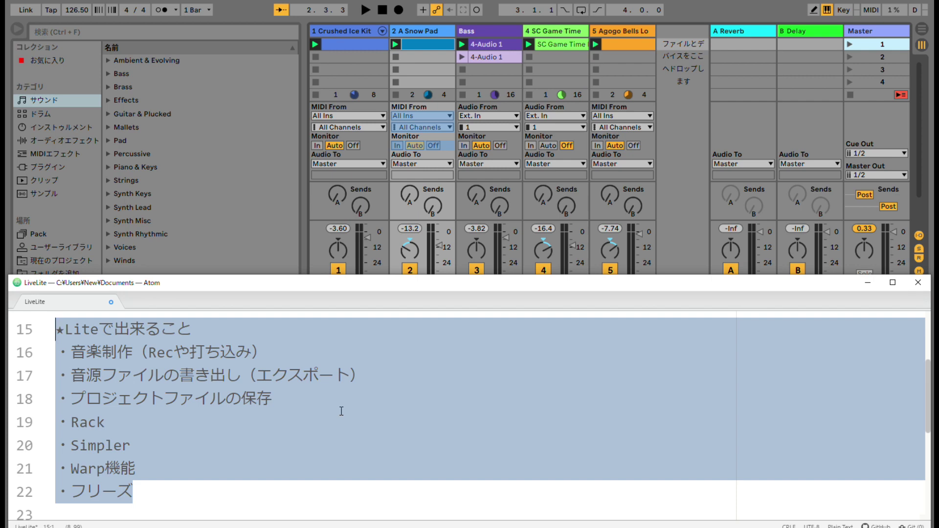
- Go to the 「Liteの限界」 section of the notes and highlight its heading
scroll(341, 410, down, 5)
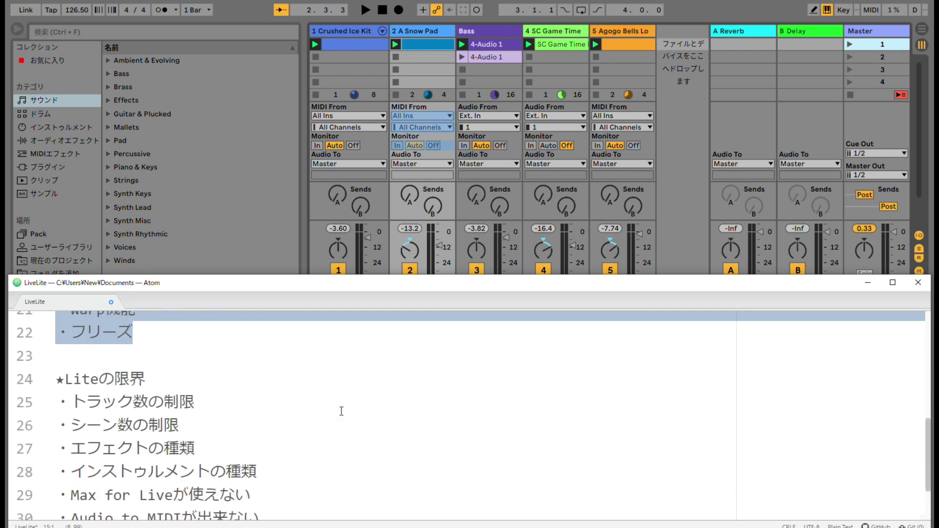
scroll(341, 410, down, 2)
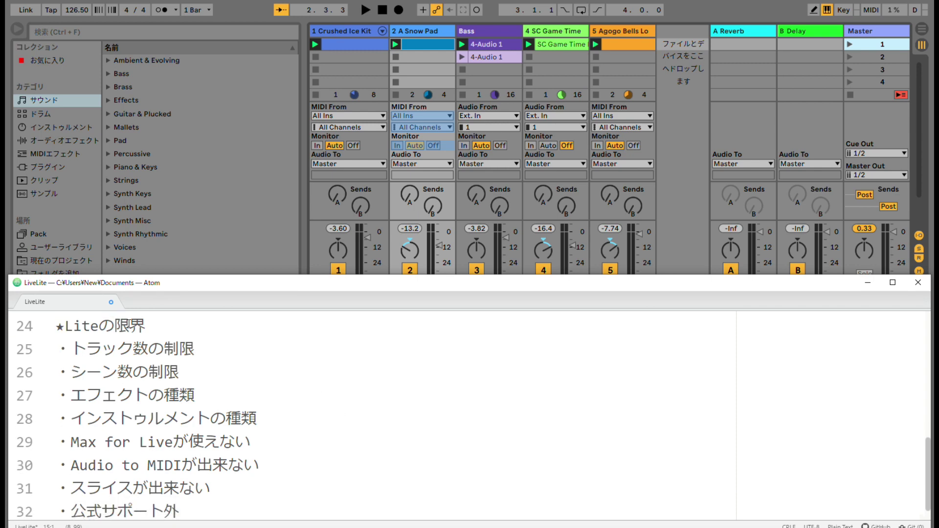
double_click(130, 326)
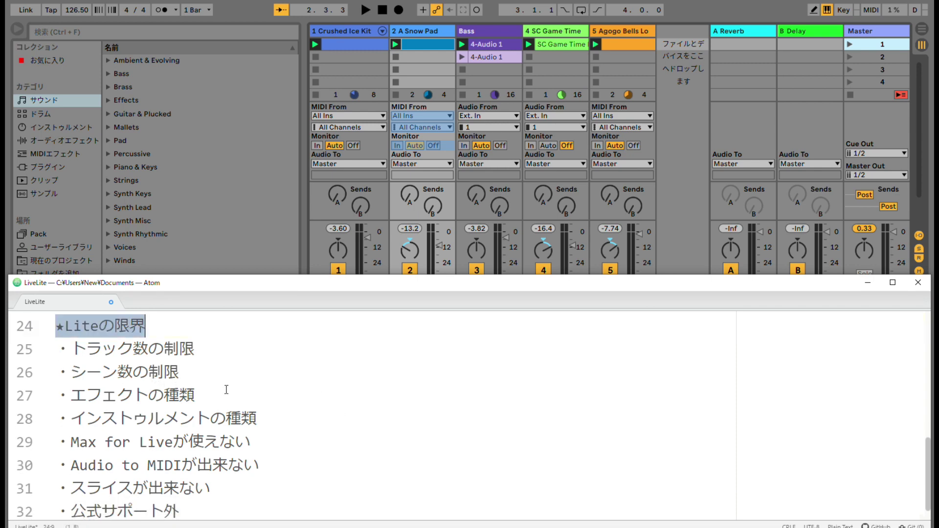
- Switch to Ableton Live, narrow the browser to widen the track area, and select tracks 1 through 5 in turn
click(623, 1)
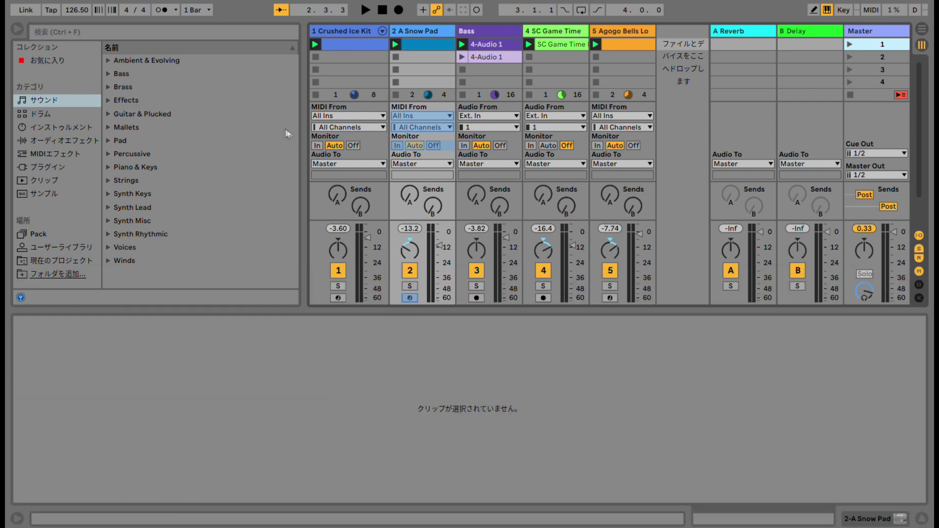
drag(303, 137, 214, 137)
click(262, 31)
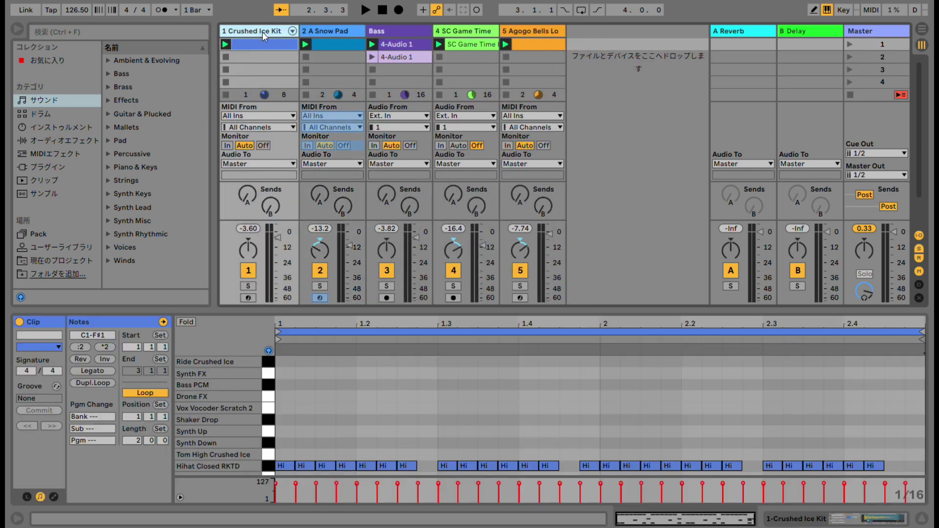
click(341, 34)
click(393, 32)
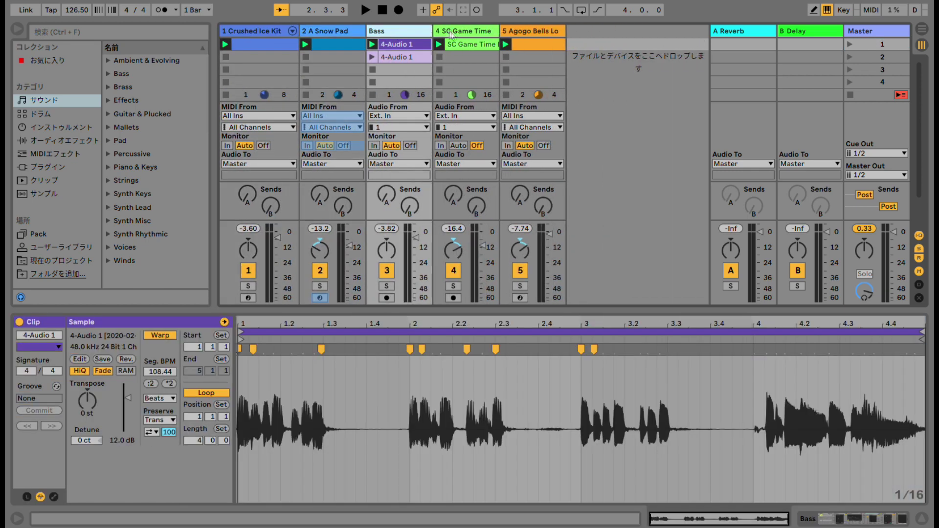
click(462, 32)
click(538, 32)
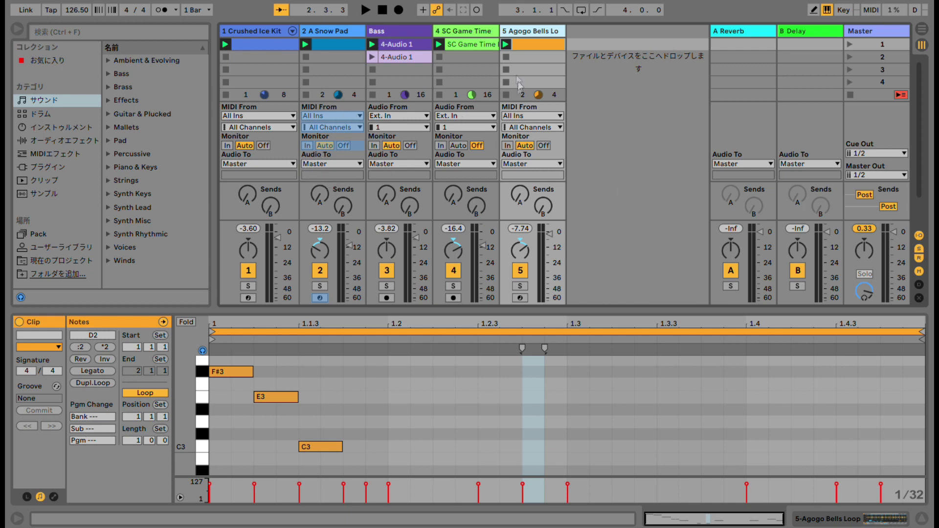
- Insert one audio track and two MIDI tracks after the 5 Agogo Bells Loop track
right_click(583, 30)
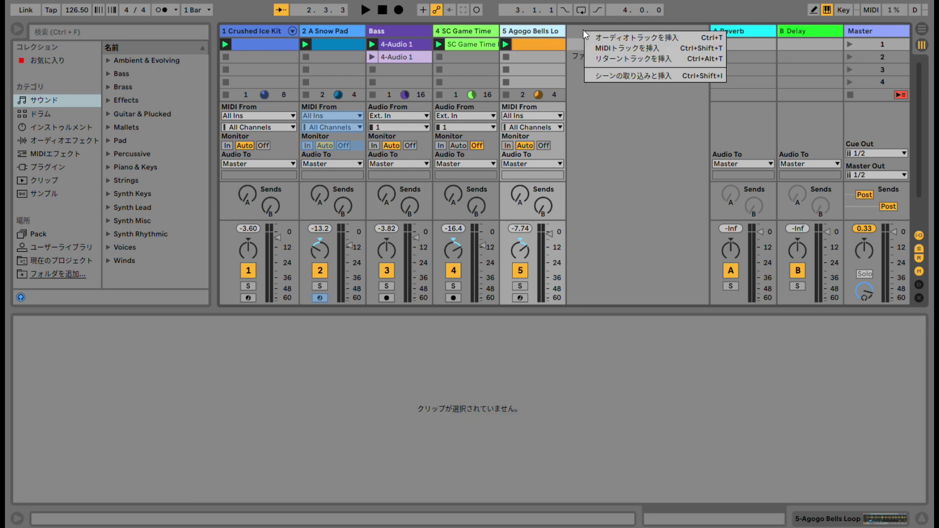
click(611, 40)
right_click(662, 39)
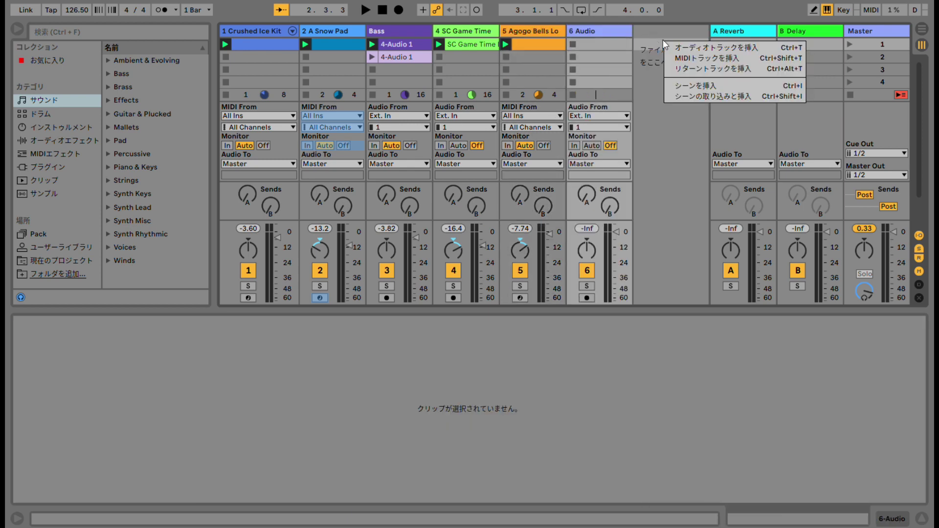
key(Escape)
key(ctrl+shift+t)
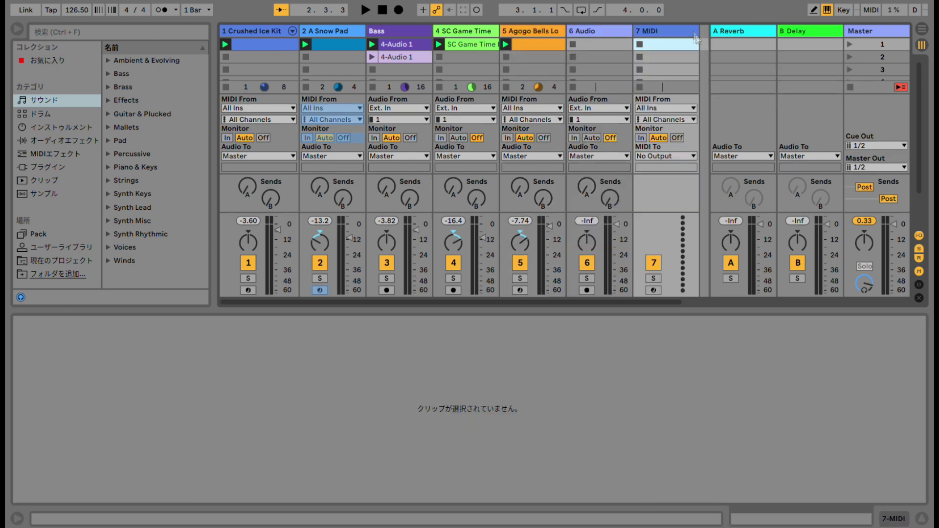
right_click(703, 33)
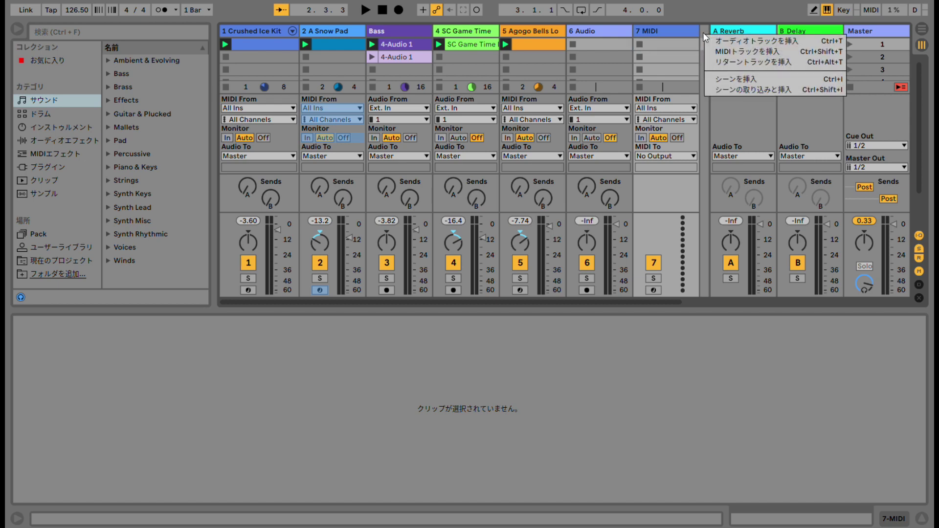
click(738, 51)
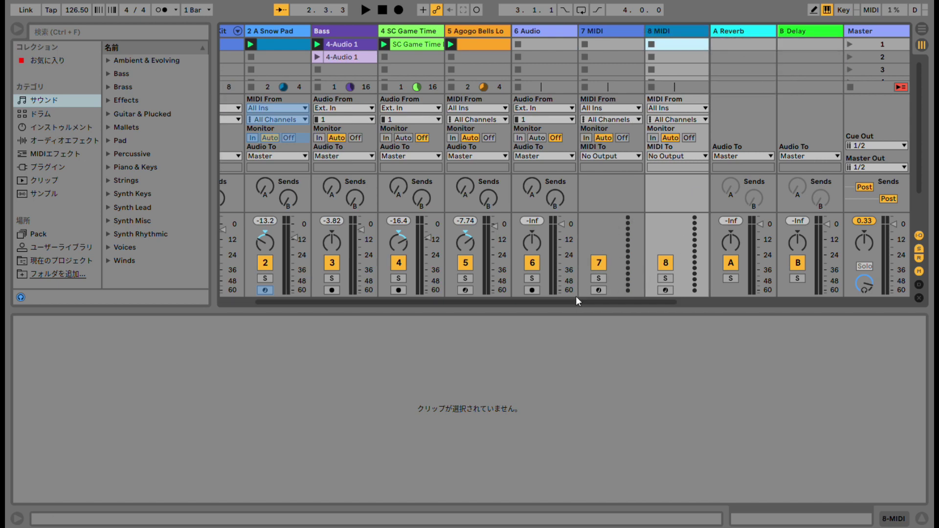
- Show the end of the track row and select tracks 5 Agogo Bells Loop, 6 Audio, 7 MIDI and 8 MIDI in turn
drag(625, 301, 687, 304)
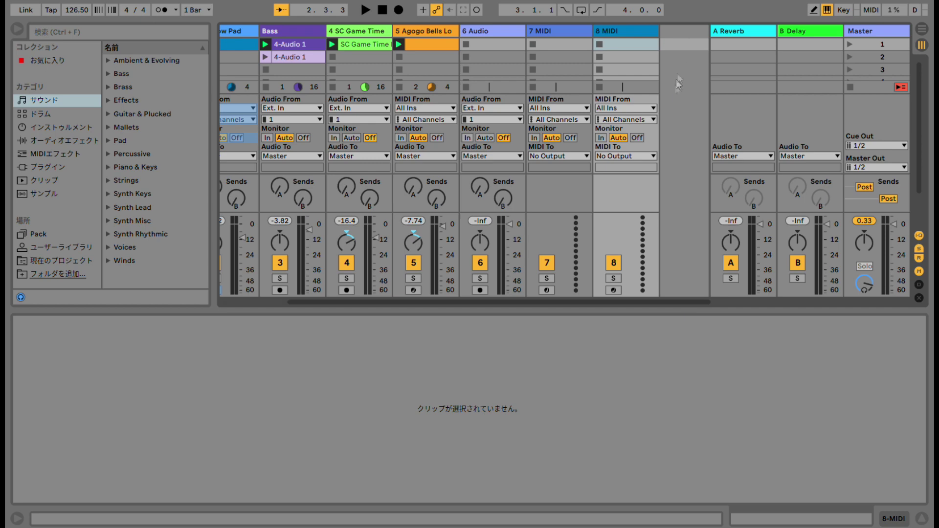
right_click(686, 32)
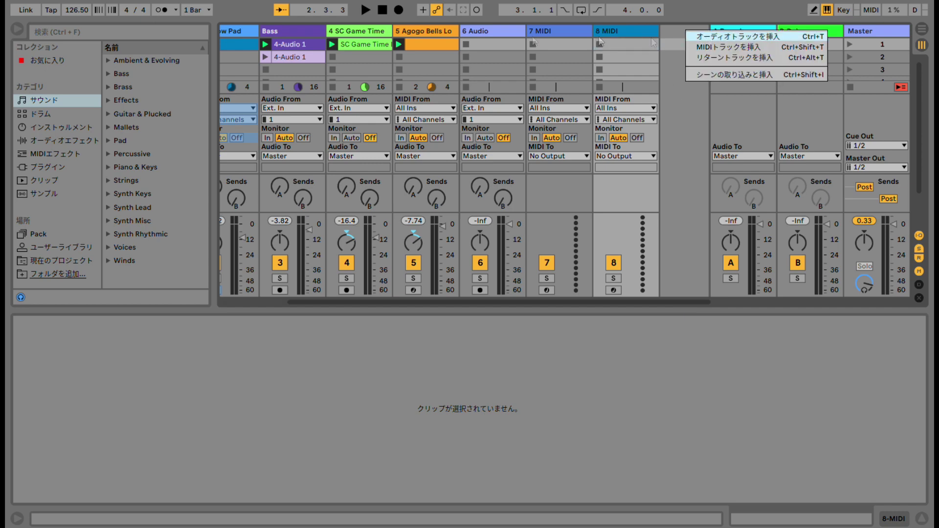
click(636, 29)
click(431, 36)
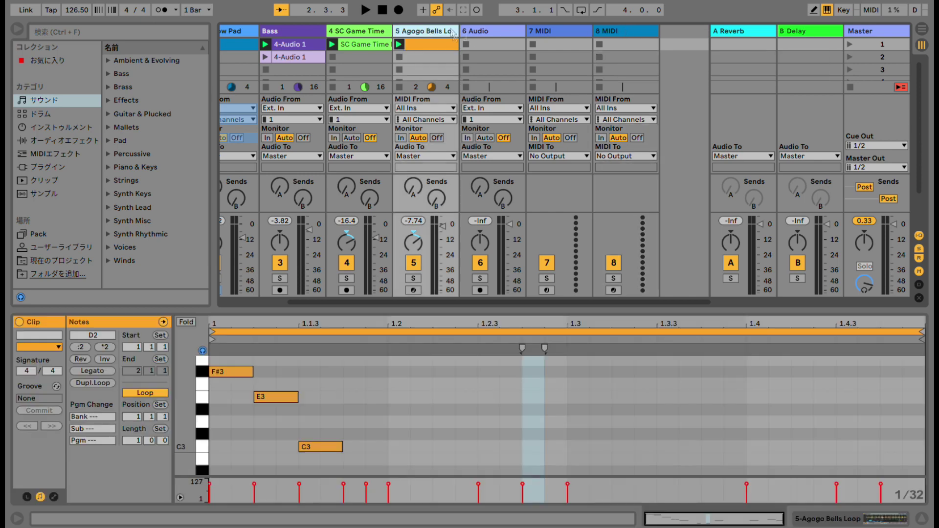
click(487, 36)
click(563, 33)
click(631, 33)
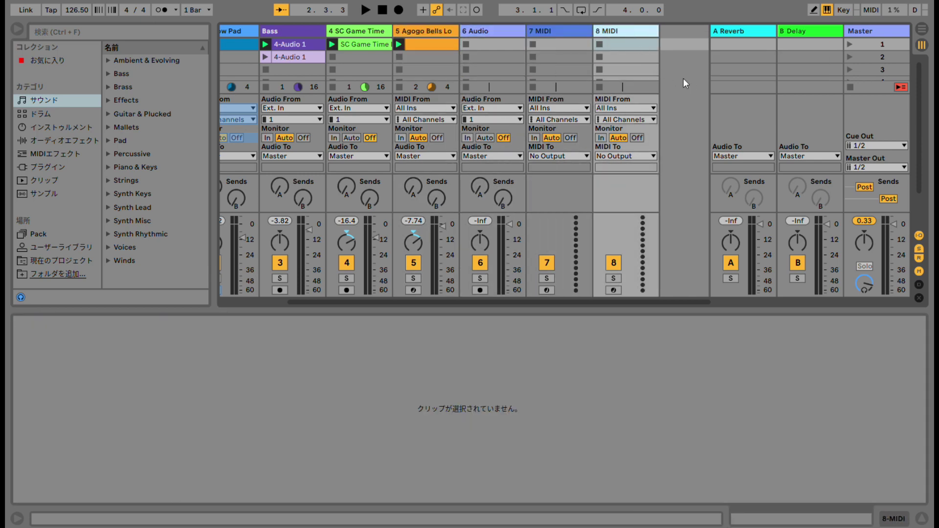
- Try to insert an audio track after the 8 MIDI track in Session View and dismiss the alert
right_click(685, 44)
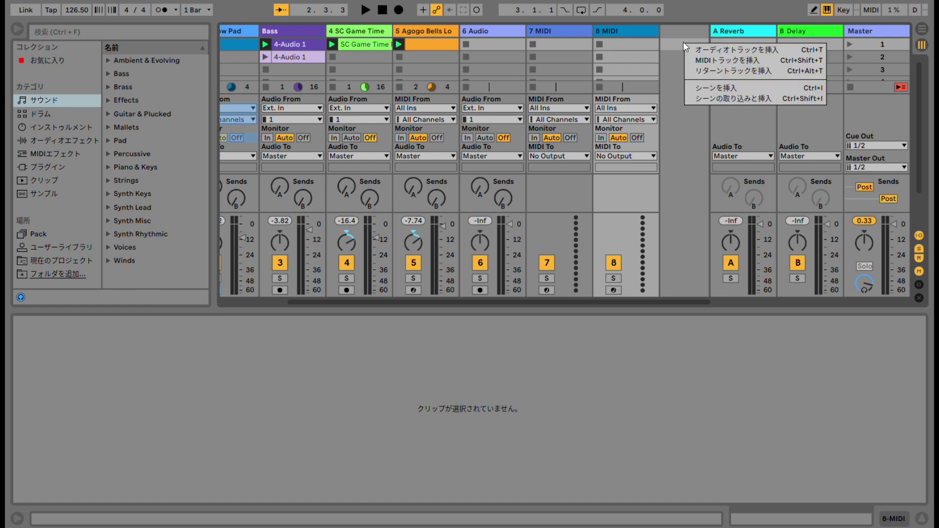
click(739, 51)
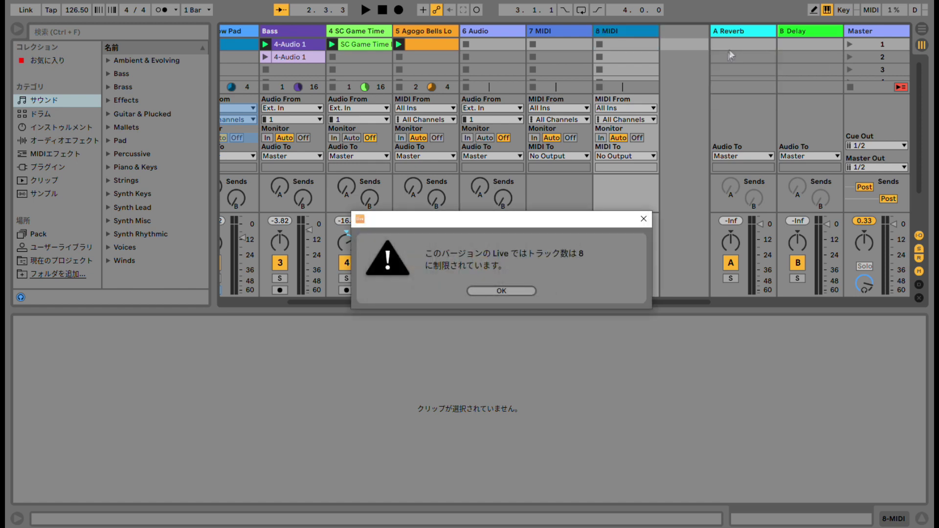
click(508, 292)
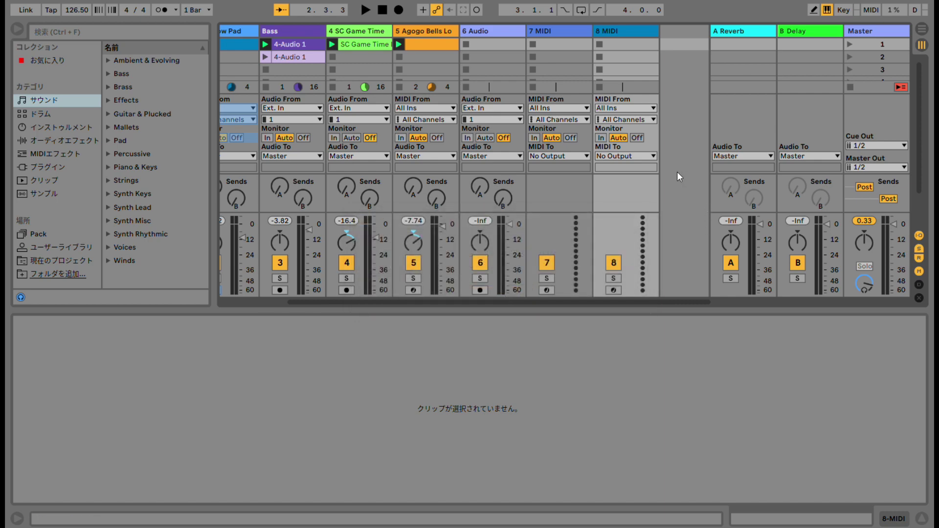
- Try to insert another track below 8 MIDI in Arrangement View, dismiss the alert, and return to Session View
key(Tab)
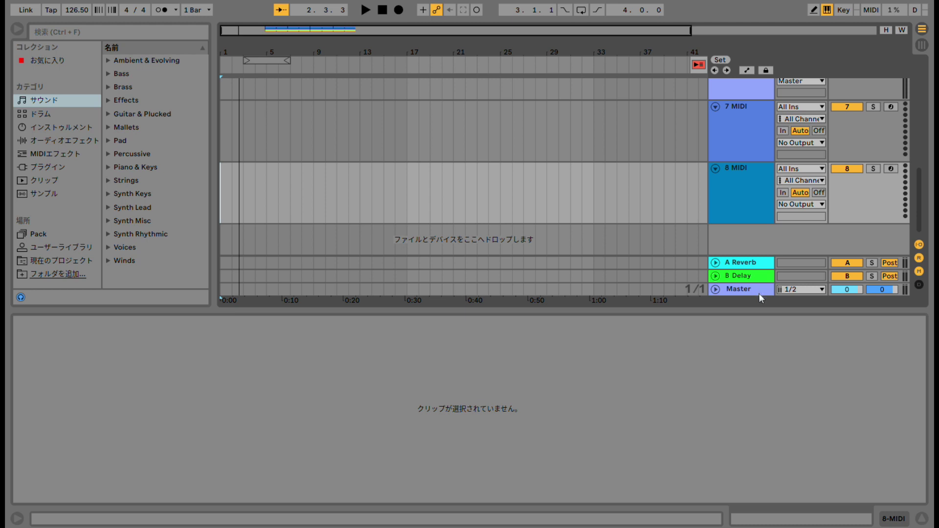
right_click(746, 240)
click(781, 246)
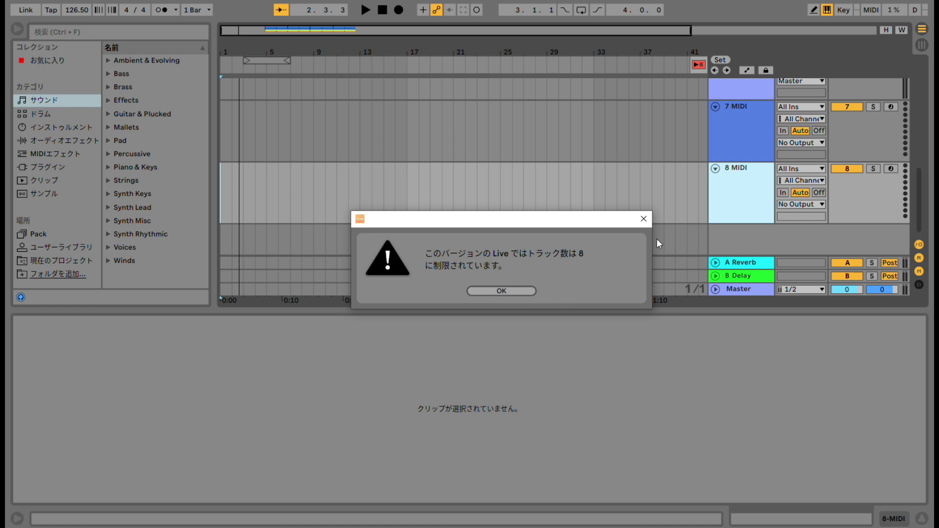
click(643, 218)
key(Tab)
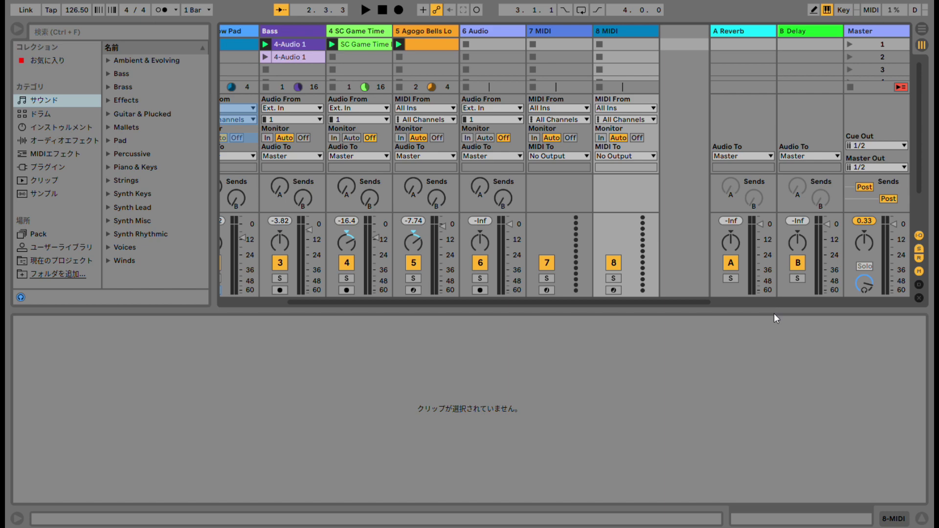
- Enlarge the Session View area to show the clip slots down to scene 8, and hide the In/Out section
drag(774, 312, 782, 413)
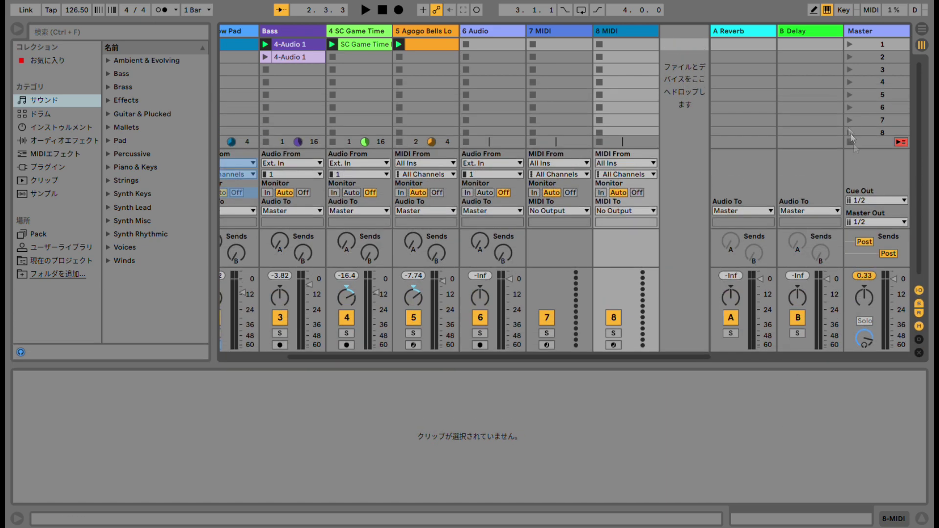
scroll(871, 111, down, 1)
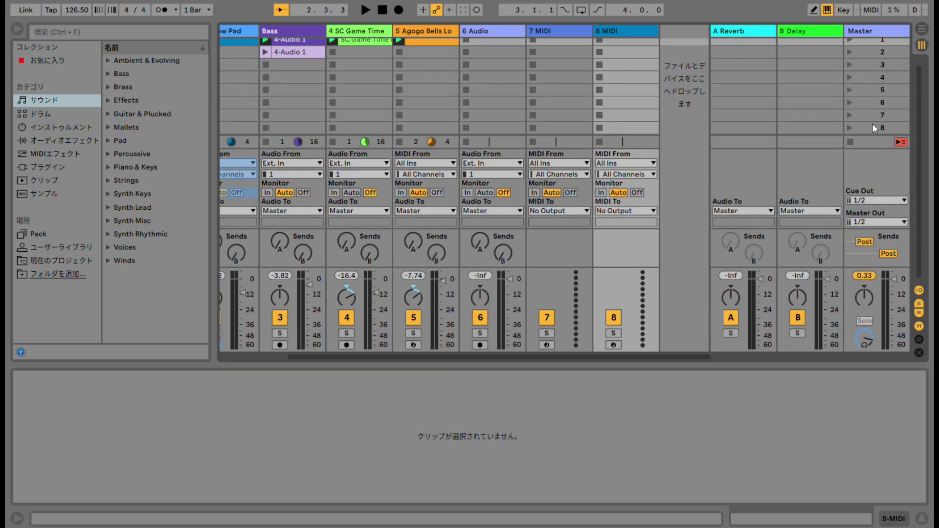
scroll(878, 61, up, 1)
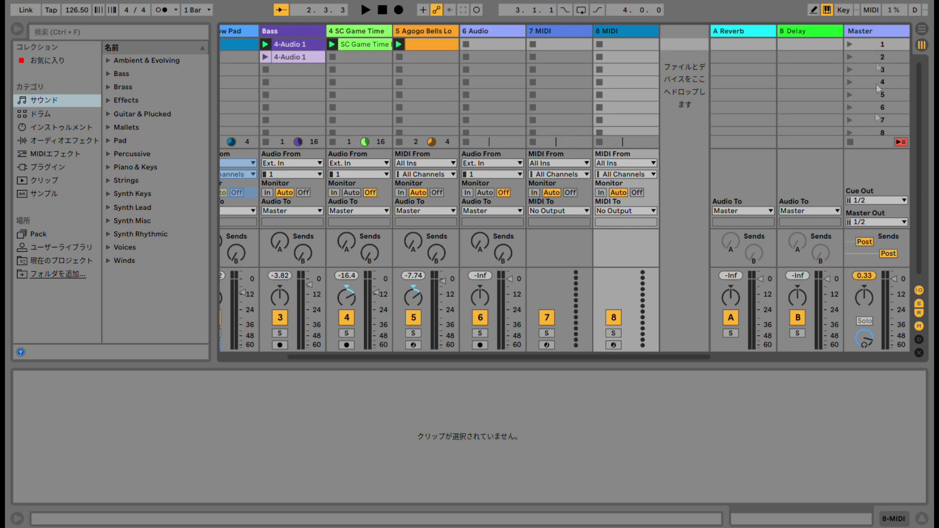
click(919, 292)
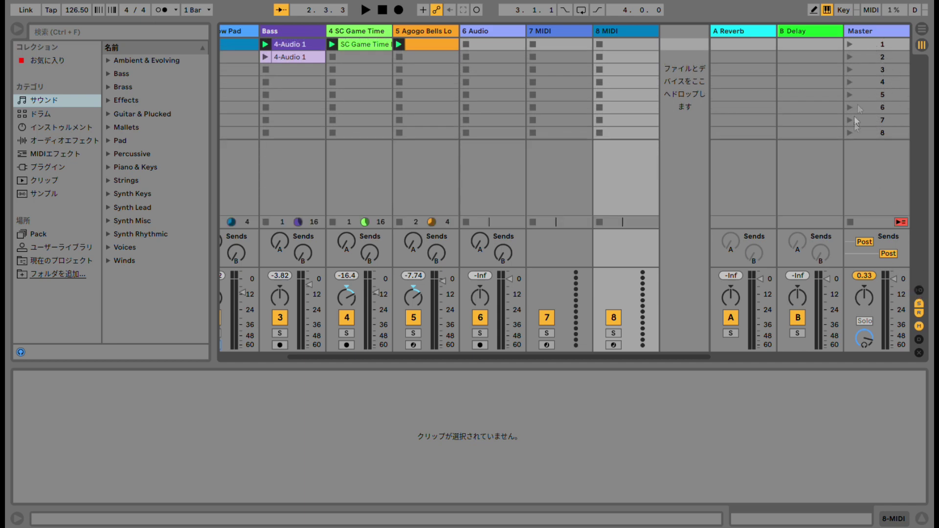
- Try to insert a new scene after scene 8 and dismiss the alert
right_click(871, 154)
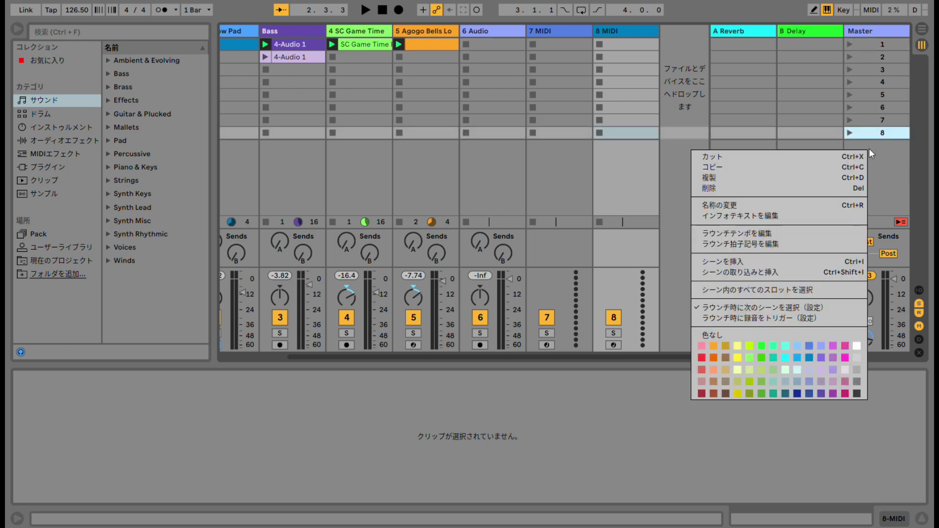
click(856, 264)
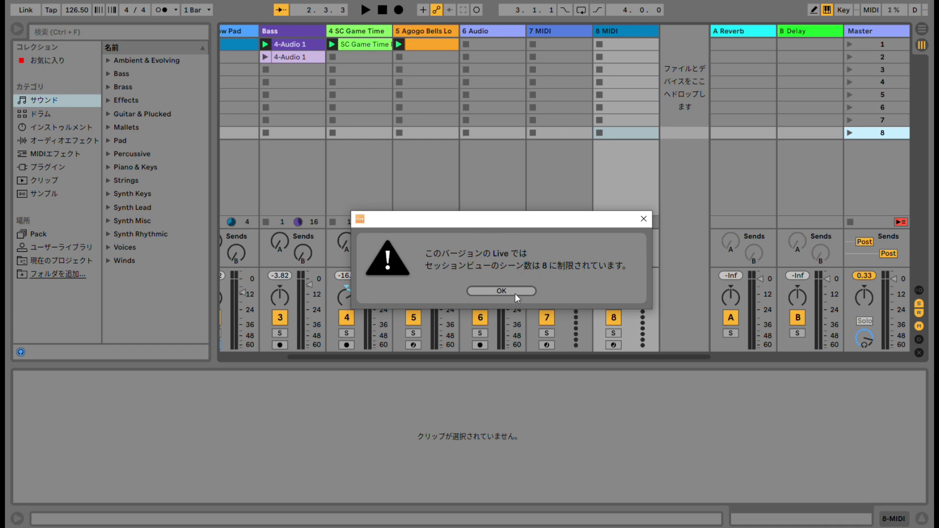
click(644, 219)
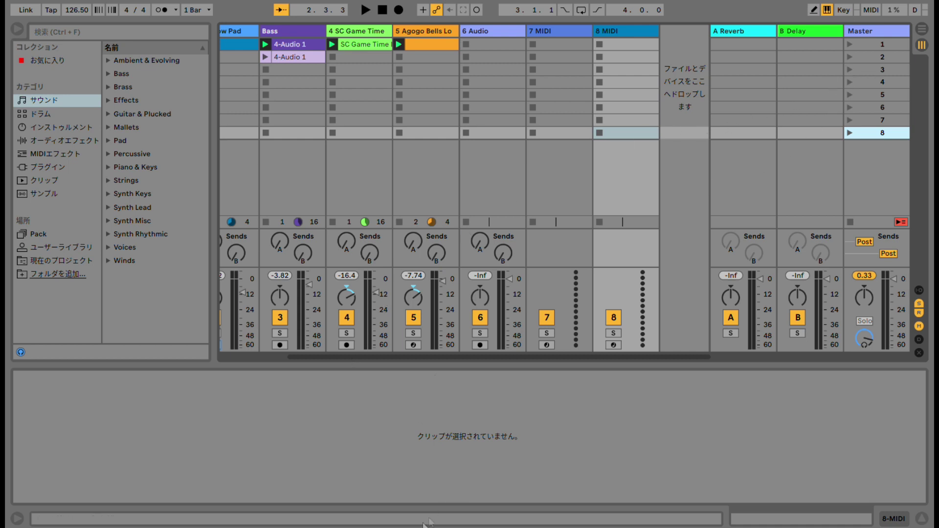
- Switch to the Atom notes and highlight the track and scene limit items, followed by the エフェクトの種類 and インストゥルメントの種類 items
key(alt+Tab)
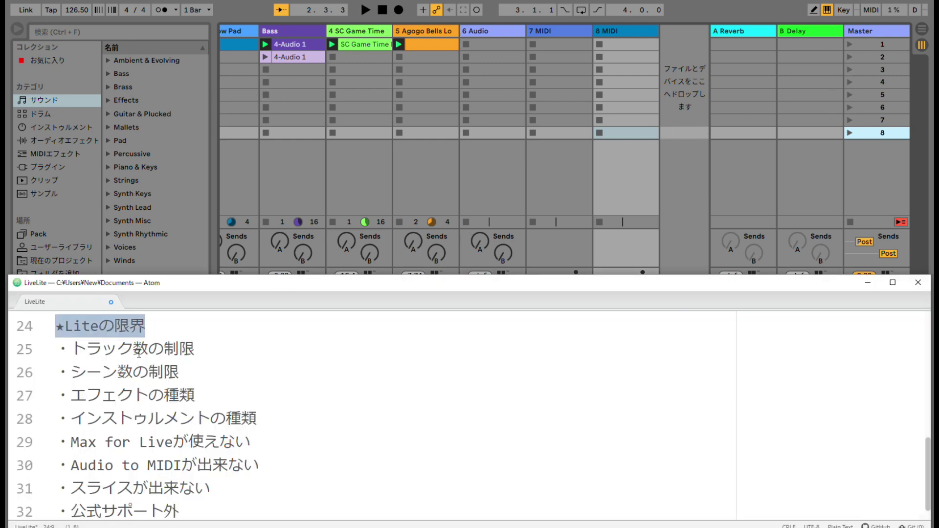
drag(75, 344, 214, 367)
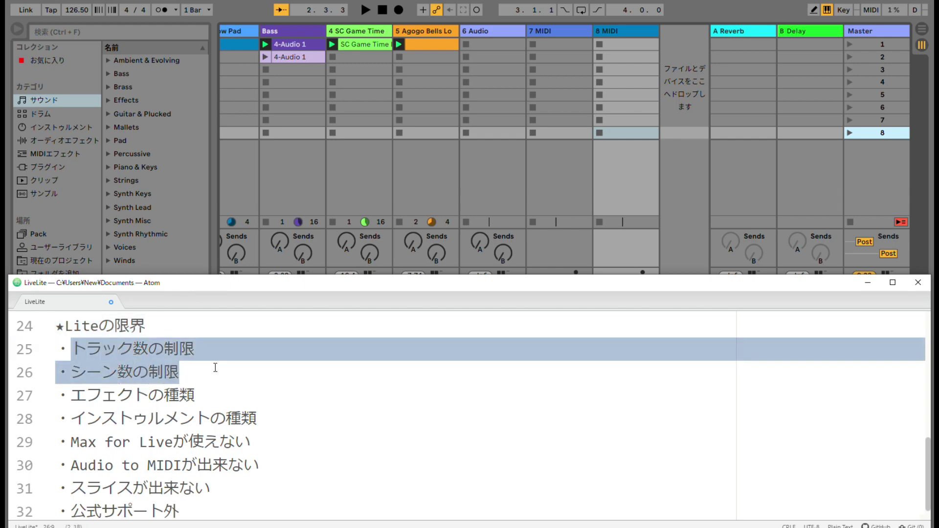
click(214, 367)
drag(70, 395, 274, 415)
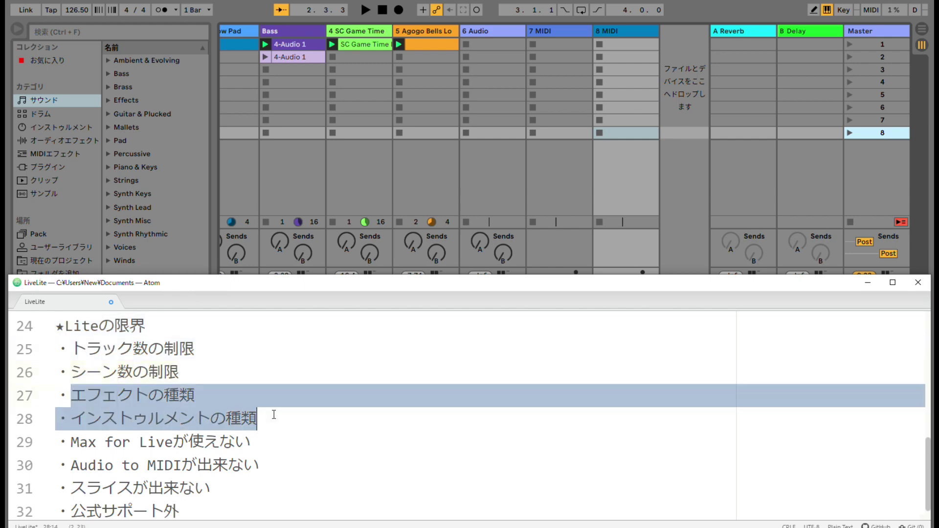
- Switch to Ableton Live, widen the browser, and look through its instrument, audio effect and MIDI effect categories
key(alt+Tab)
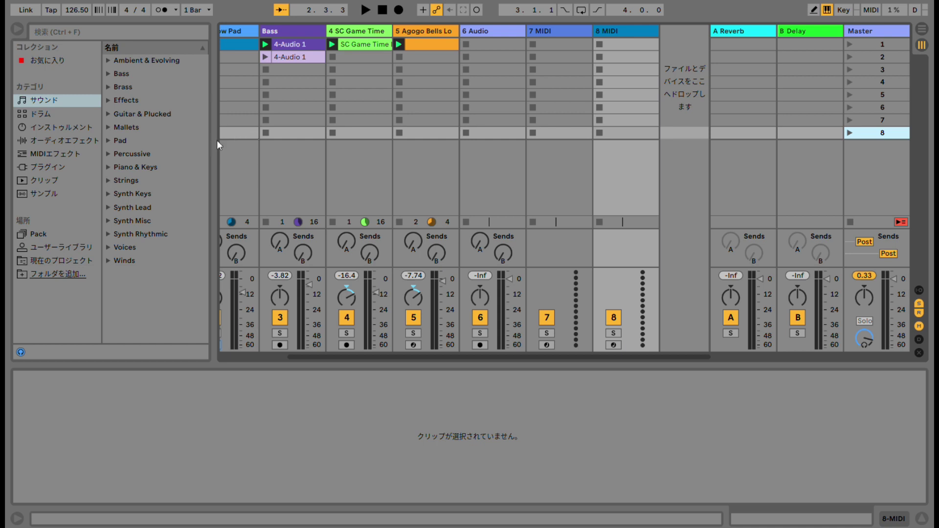
drag(218, 150, 279, 150)
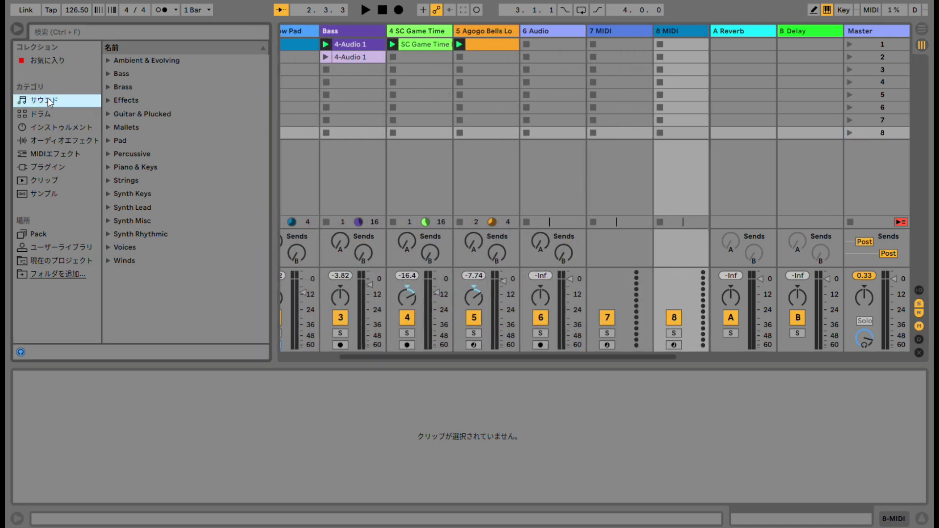
click(55, 127)
click(59, 140)
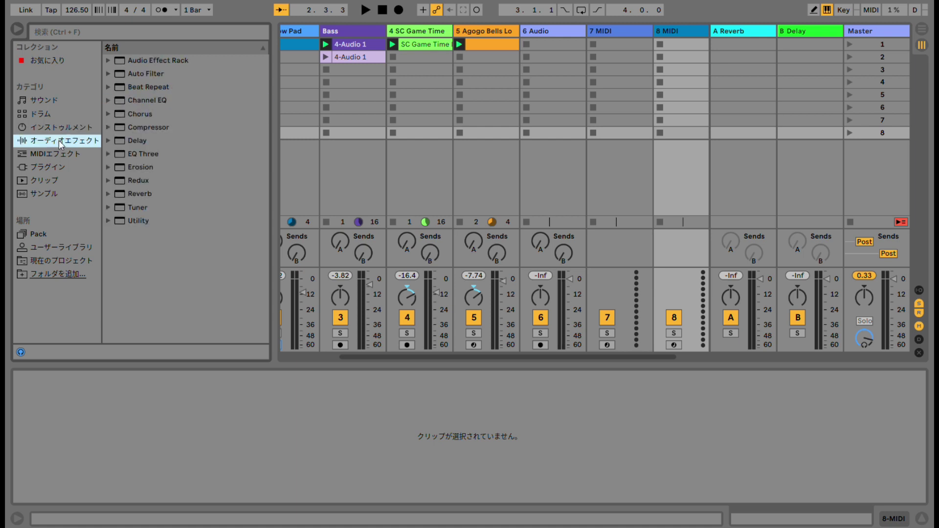
click(57, 155)
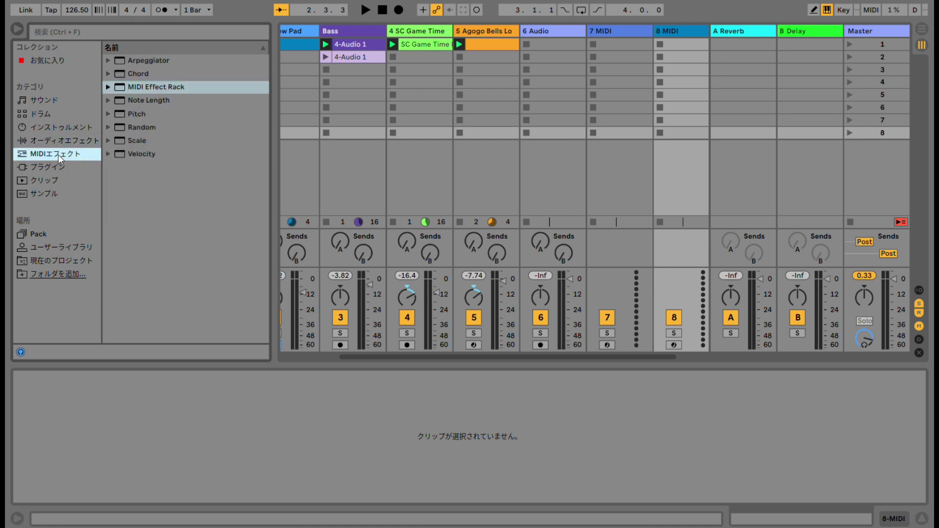
click(41, 140)
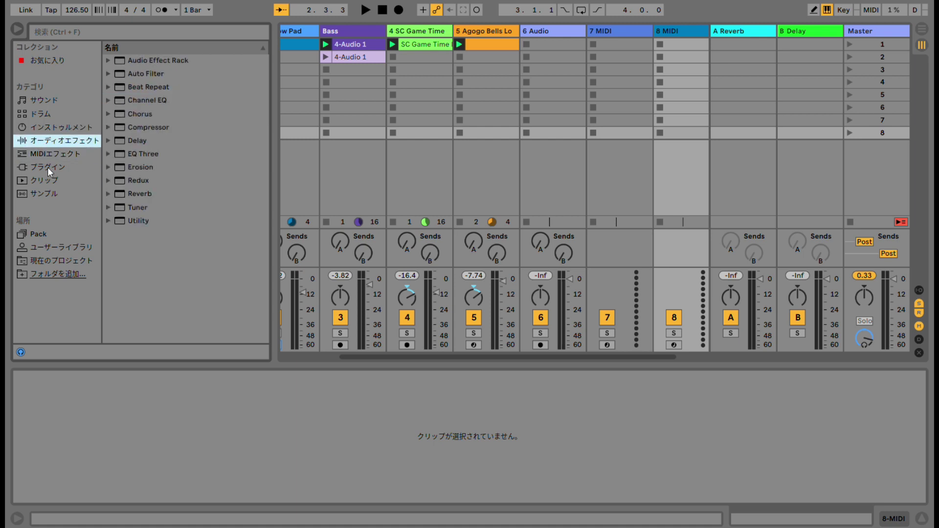
click(54, 155)
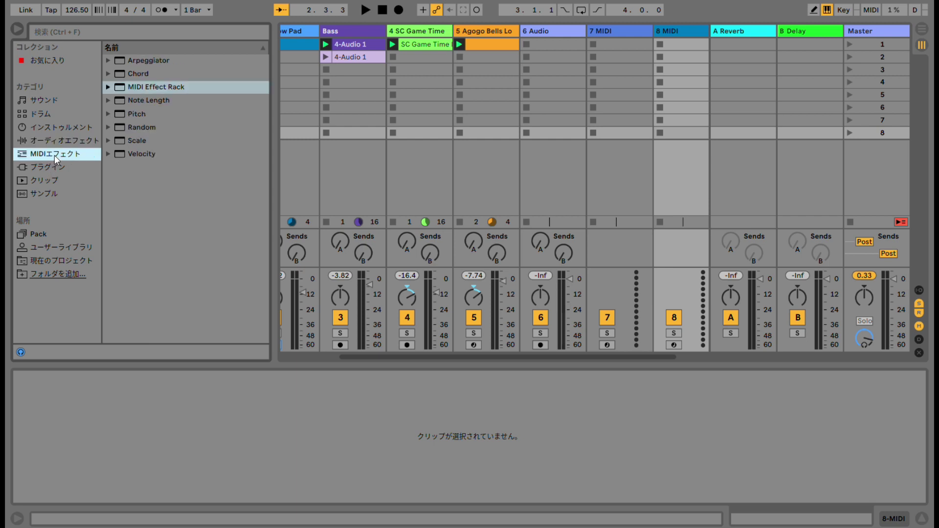
- Show the browser's plug-in category and expand the VST3 folder to view its contents before collapsing it
click(55, 167)
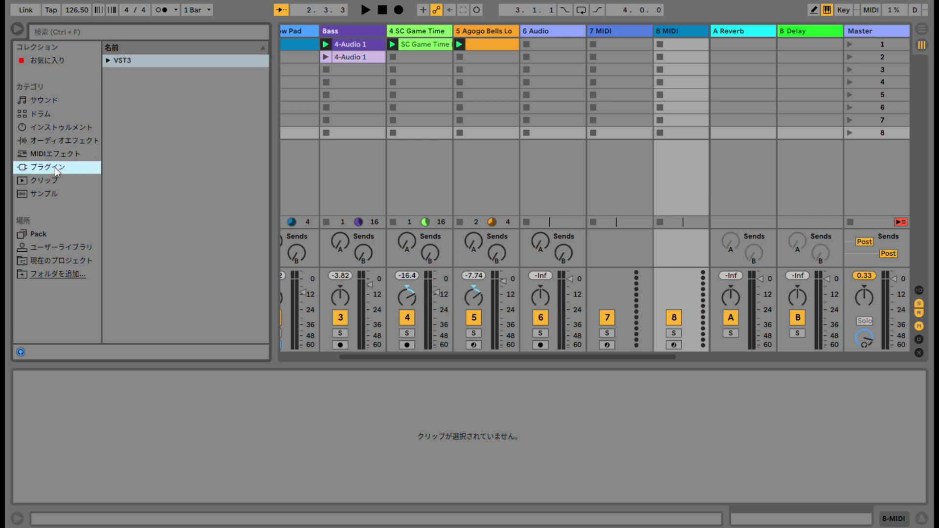
click(109, 59)
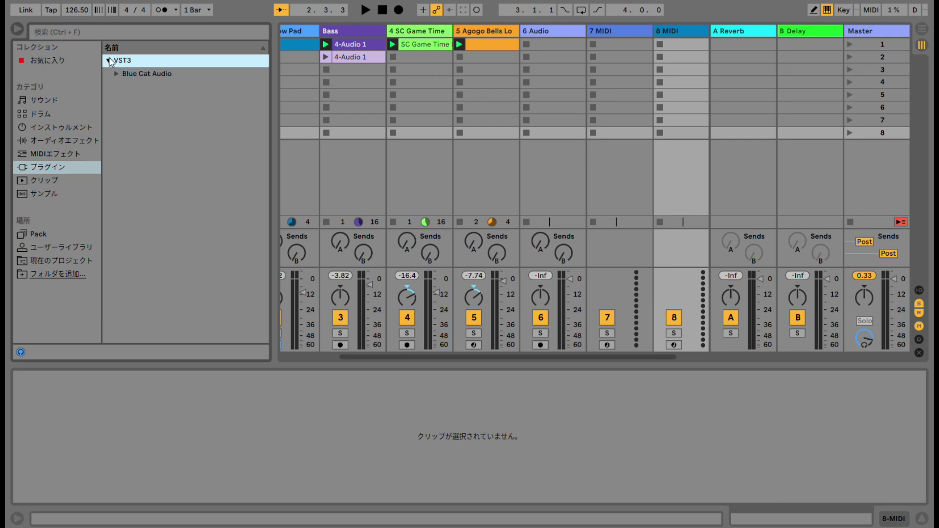
click(109, 59)
- In the Atom notes, add the item 「・プラグイン」 on a new line after 「・プロジェクトファイルの保存」
key(alt+Tab)
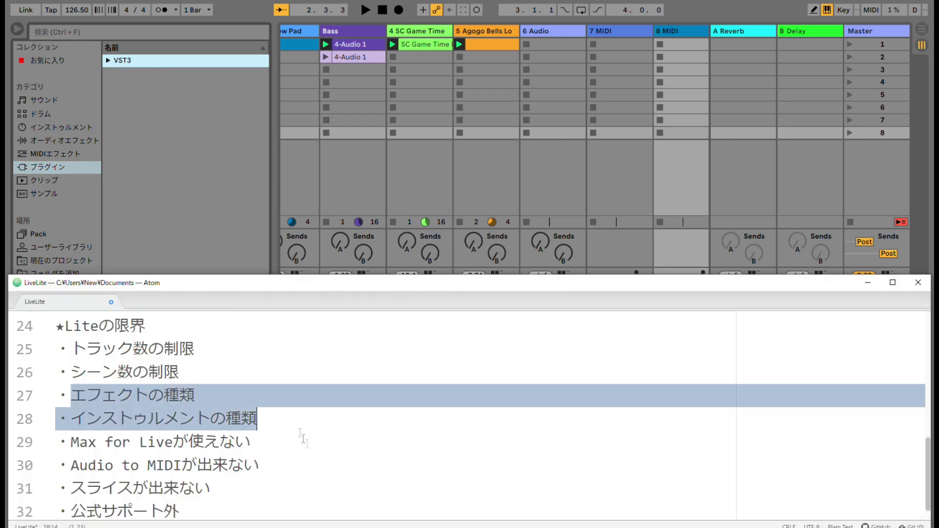
scroll(254, 418, up, 3)
scroll(198, 387, up, 2)
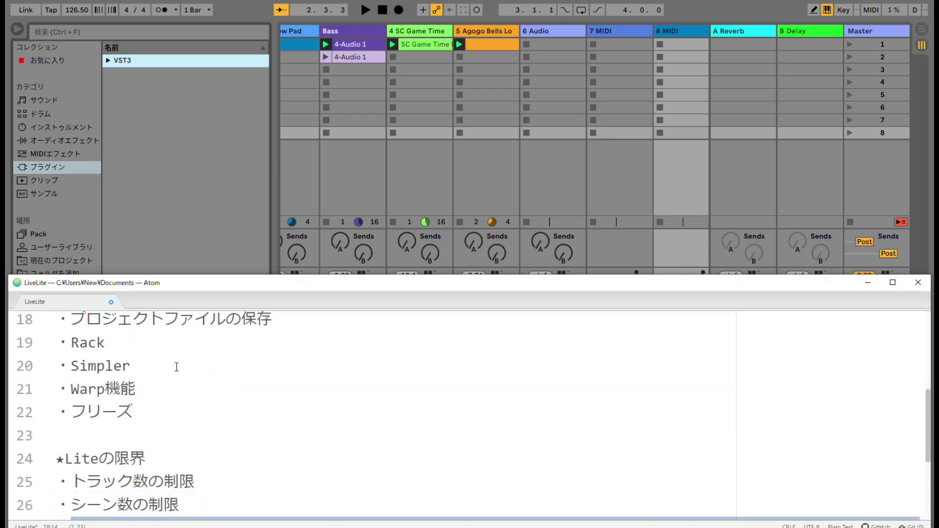
scroll(288, 378, up, 1)
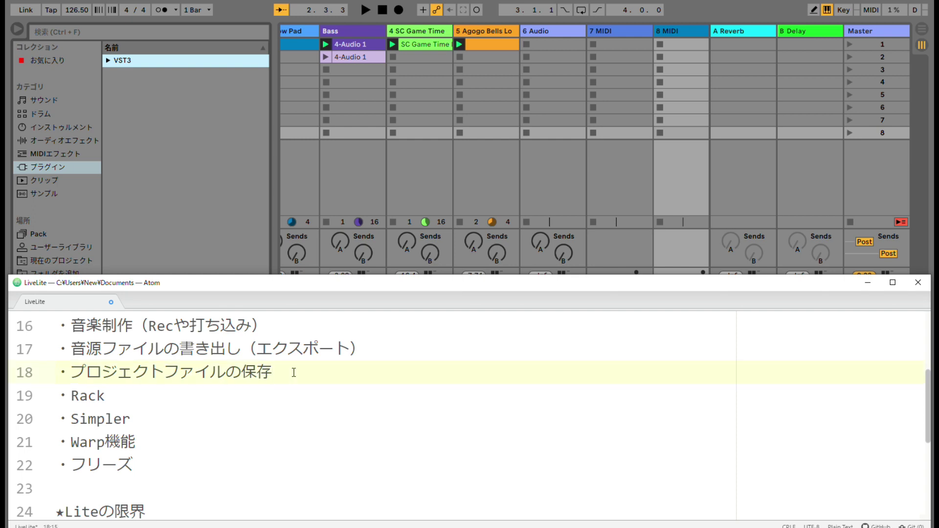
key(Return)
text(・プラグイン)
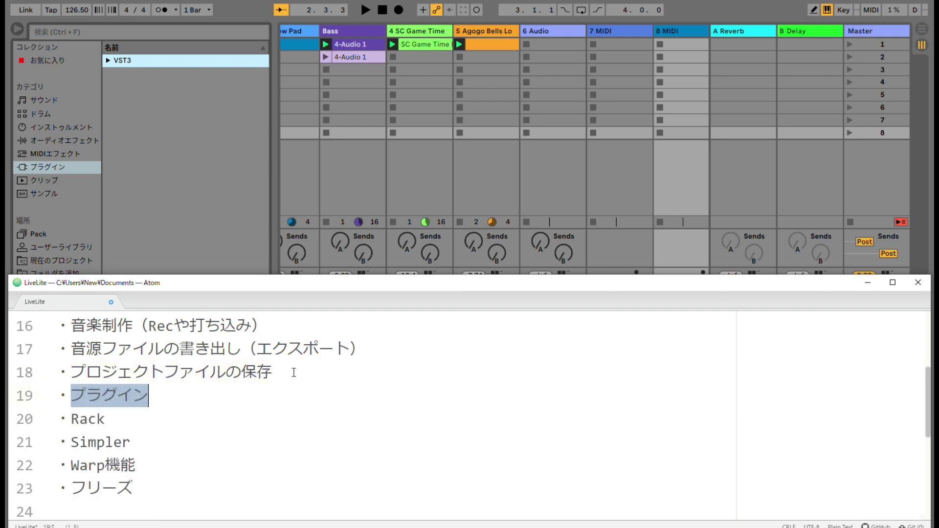
key(Return)
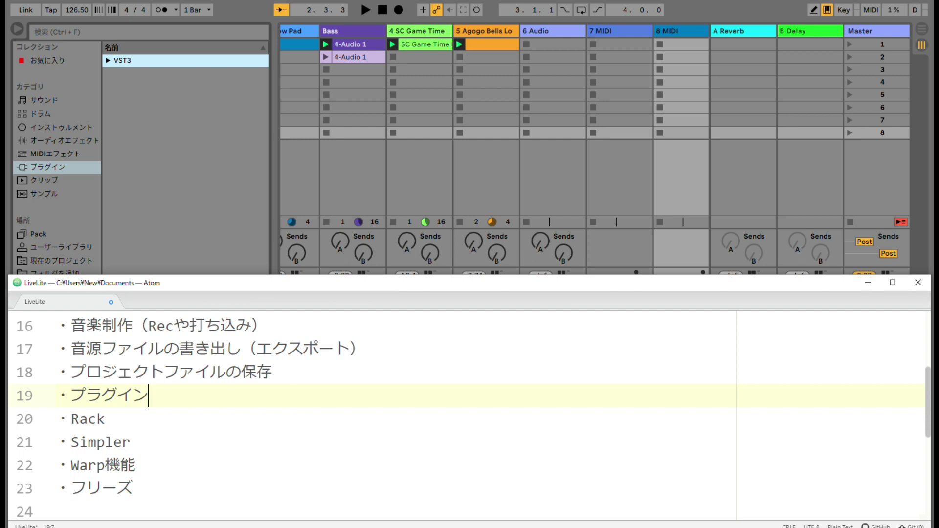
- Switch to Ableton Live and compare the browser's instrument, MIDI effect and audio effect categories
click(481, 1)
click(57, 127)
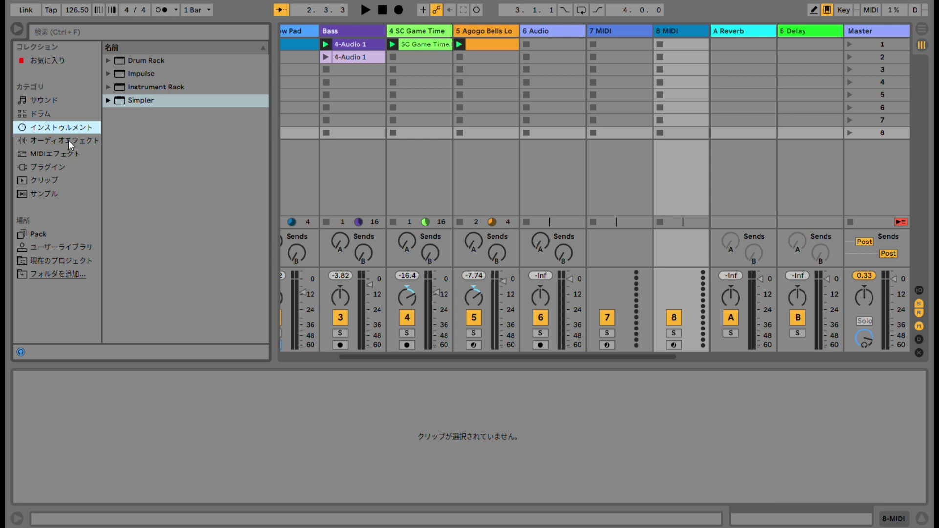
click(61, 152)
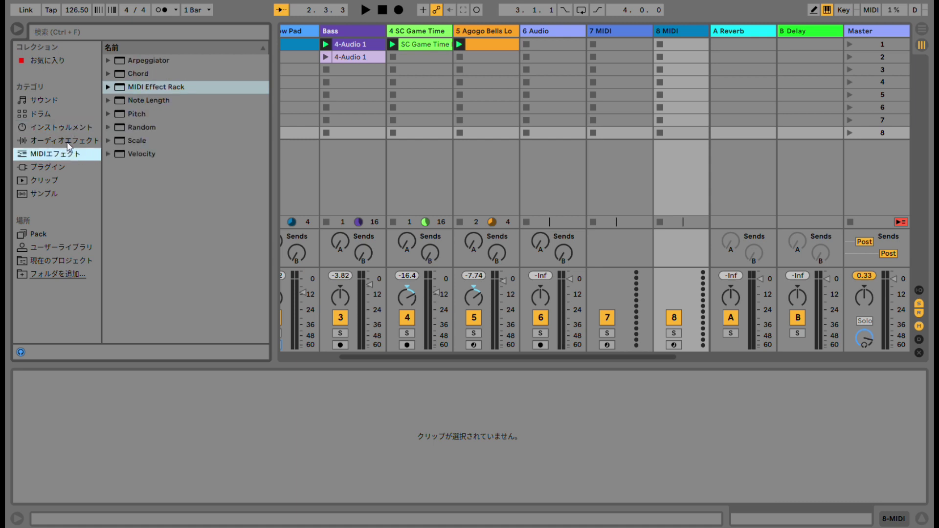
click(59, 140)
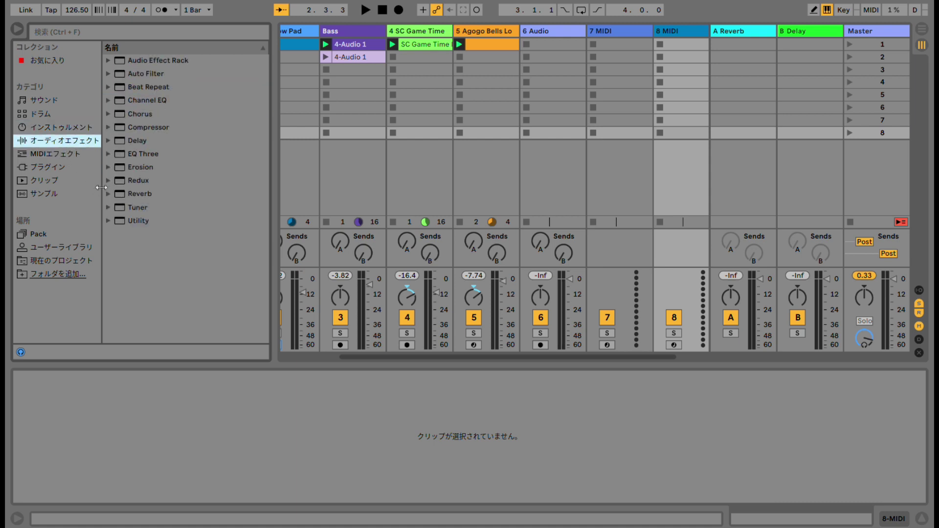
click(56, 130)
click(48, 141)
click(74, 128)
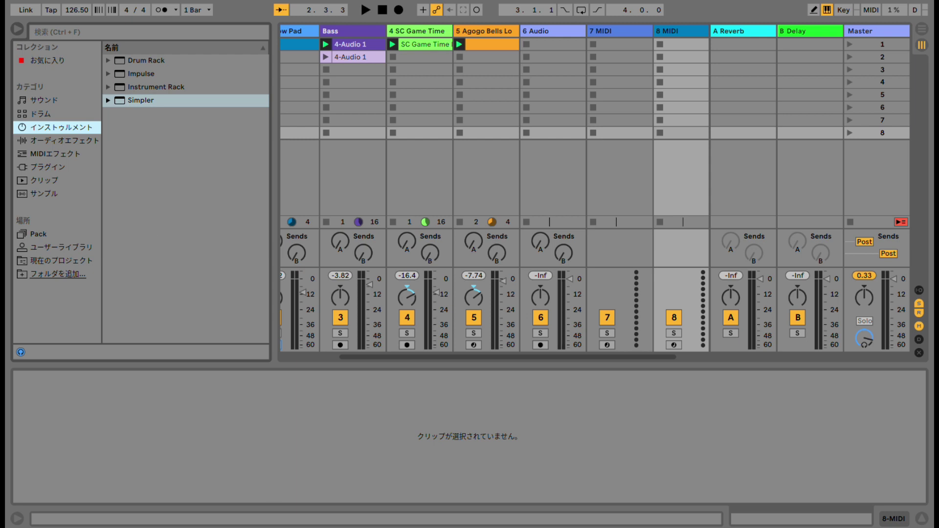
- Highlight the エフェクトの種類 and インストゥルメントの種類 items in the Atom notes, and show the audio effect category in Ableton Live's browser
key(alt+Tab)
scroll(176, 432, down, 2)
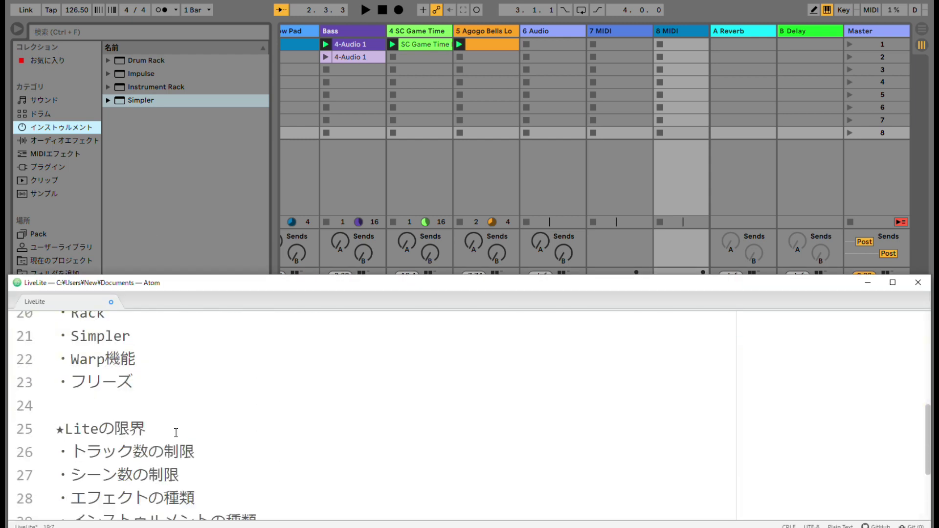
scroll(176, 433, down, 3)
drag(71, 386, 272, 399)
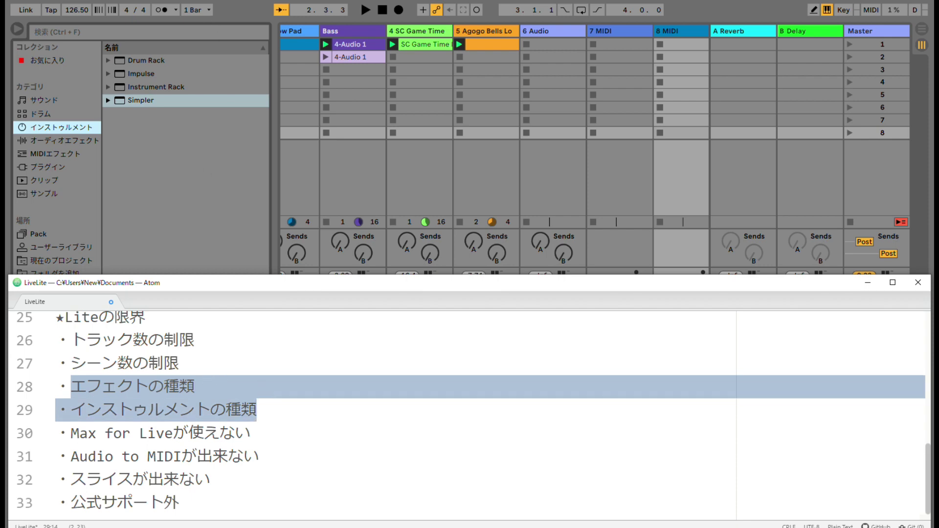
key(alt+Tab)
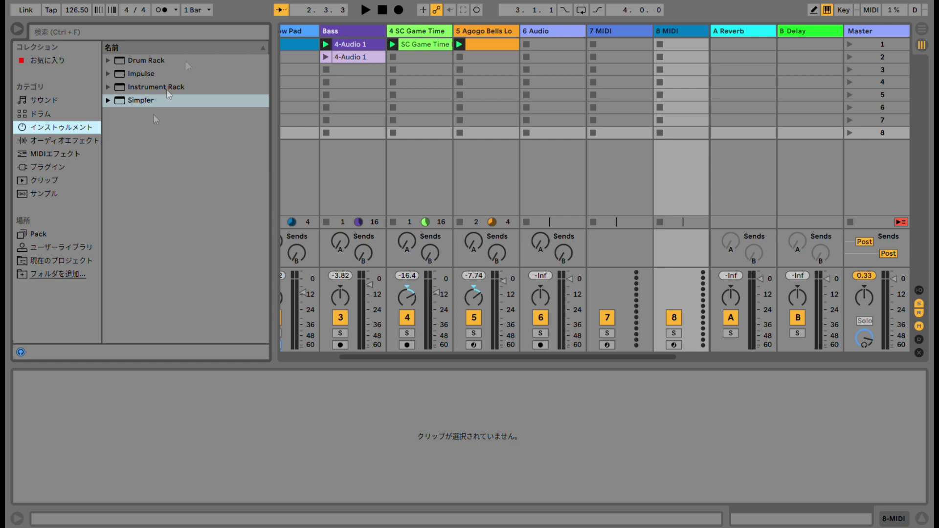
click(63, 142)
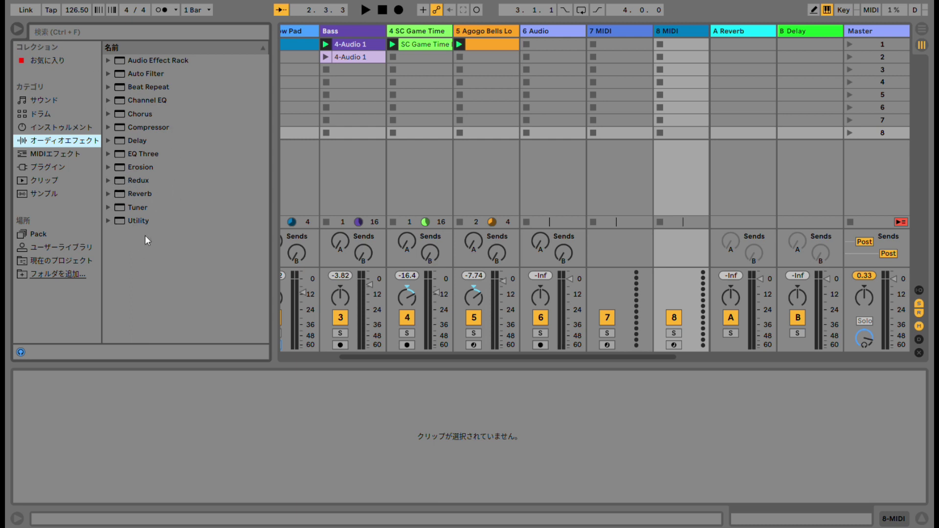
- Switch to the Atom notes and highlight the 「Max for Liveが使えない」 item, including the words Max, Live and Max for Live
key(alt+Tab)
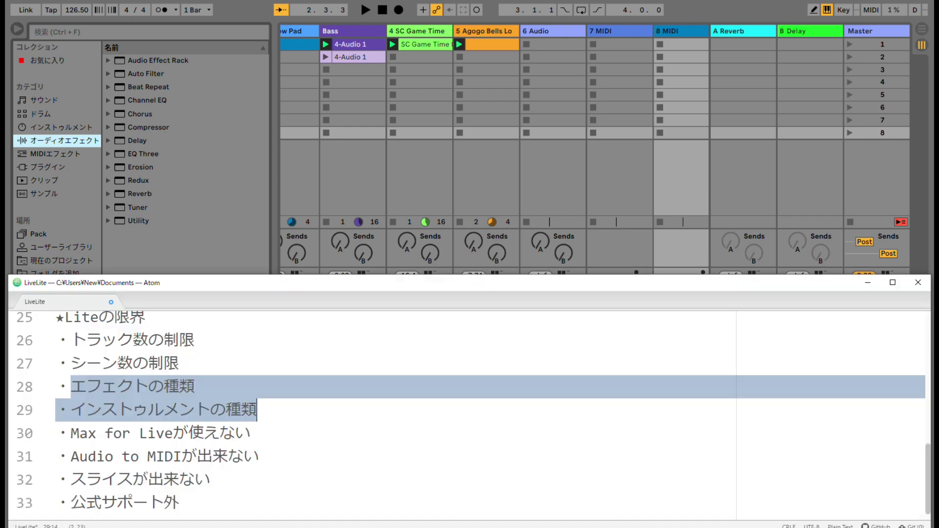
click(258, 439)
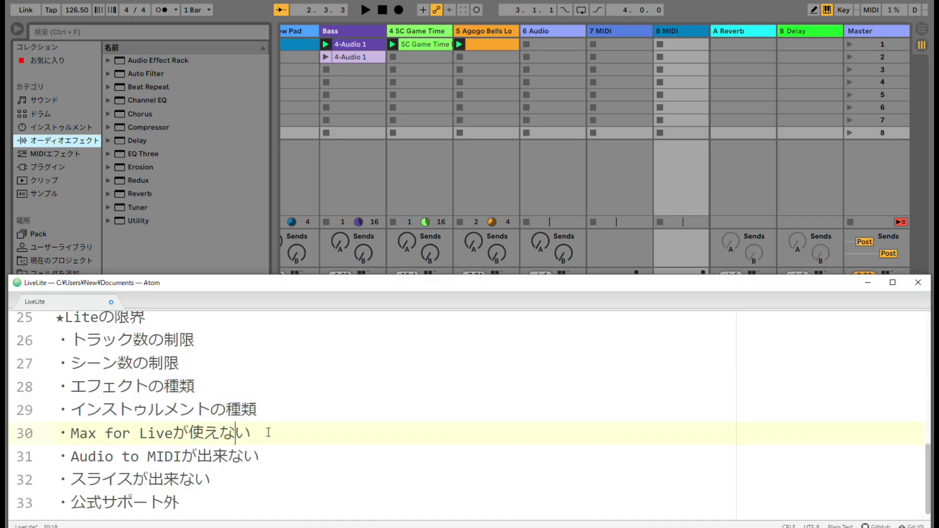
triple_click(269, 432)
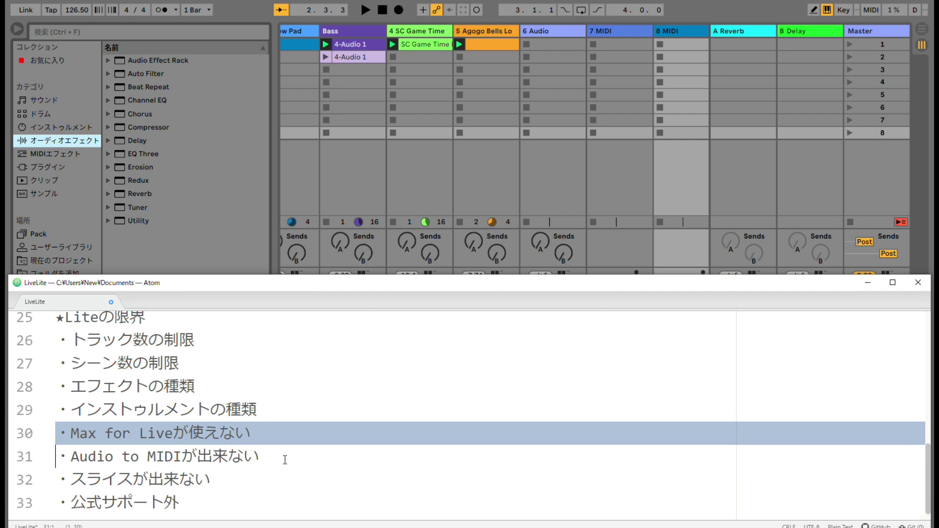
drag(68, 433, 96, 433)
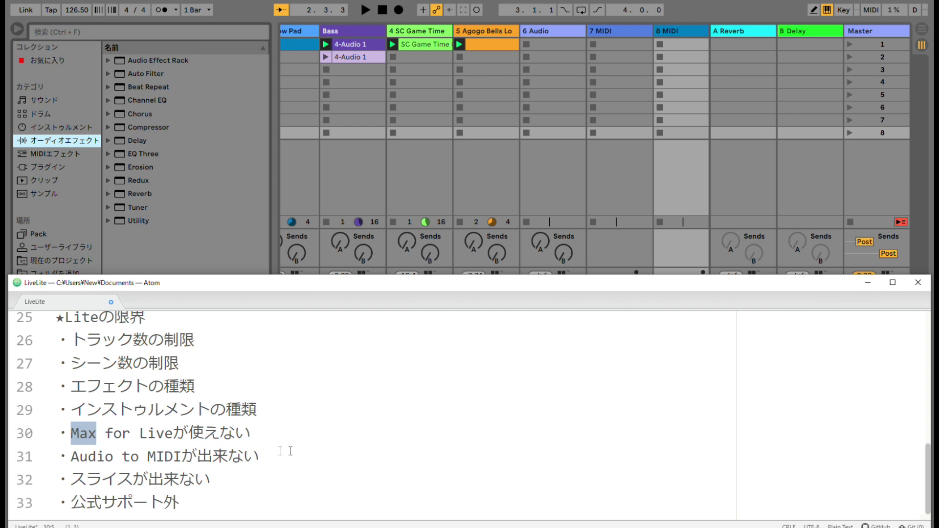
drag(139, 433, 174, 434)
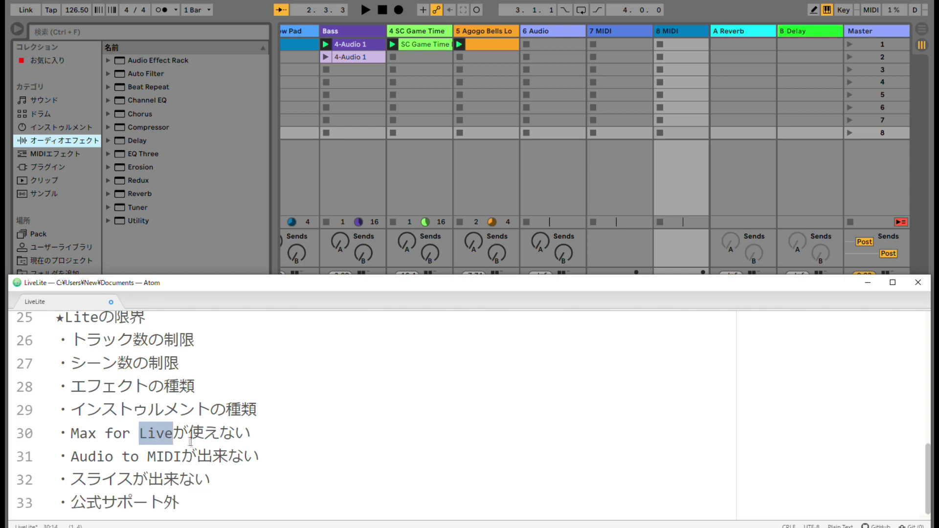
drag(71, 434, 174, 433)
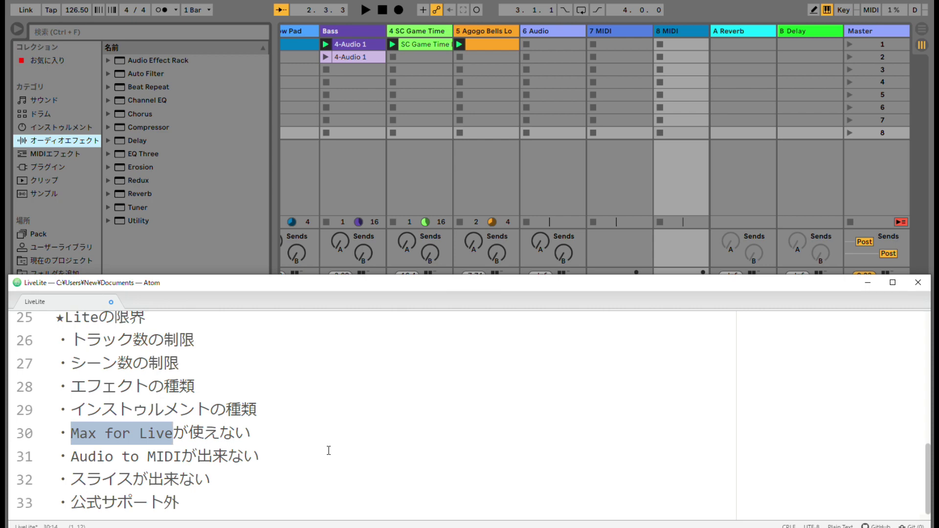
- Unfold the 「Ableton Liveのエディション」 section of the notes and highlight the 「Suite⇒最上位」 line
scroll(329, 450, up, 5)
scroll(328, 450, down, 4)
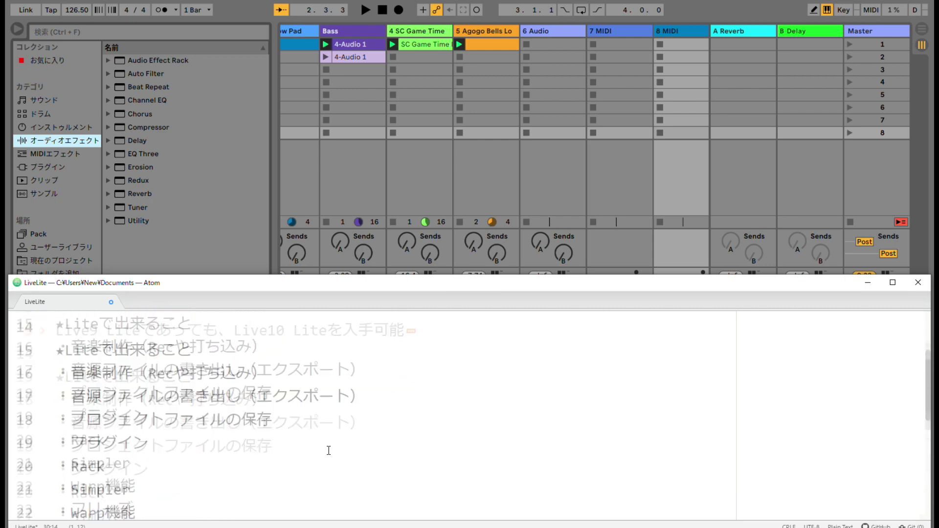
scroll(328, 448, up, 5)
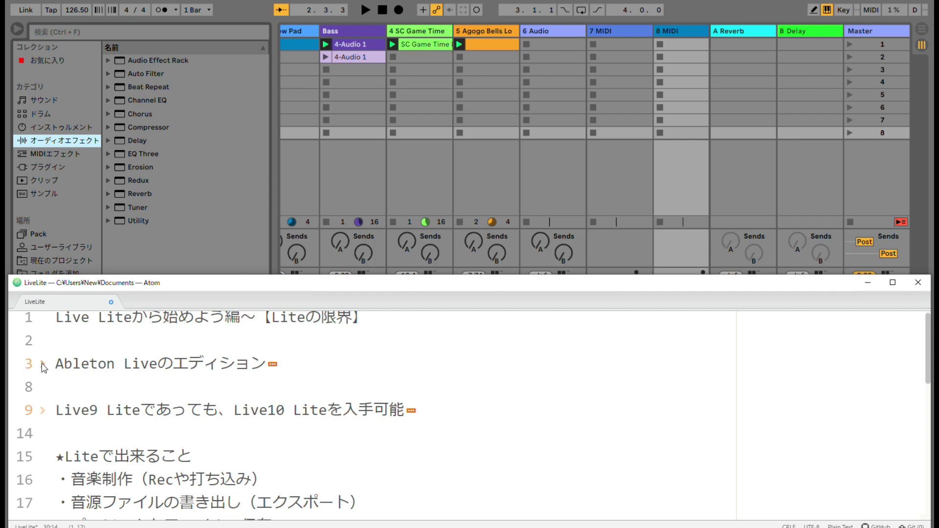
click(42, 364)
double_click(137, 387)
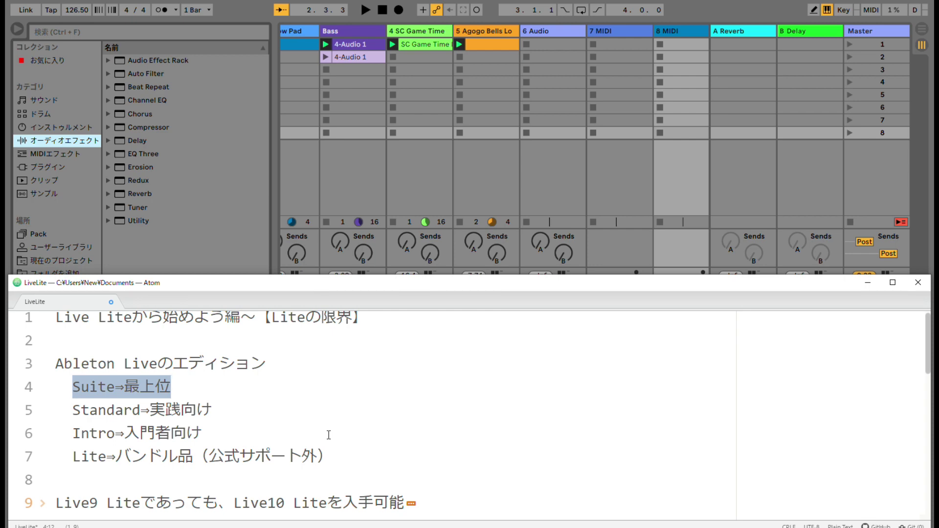
- Return to the Lite limits list and highlight the 「Max for Liveが使えない」 item, followed by 「Audio to MIDIが出来ない」
scroll(328, 435, down, 8)
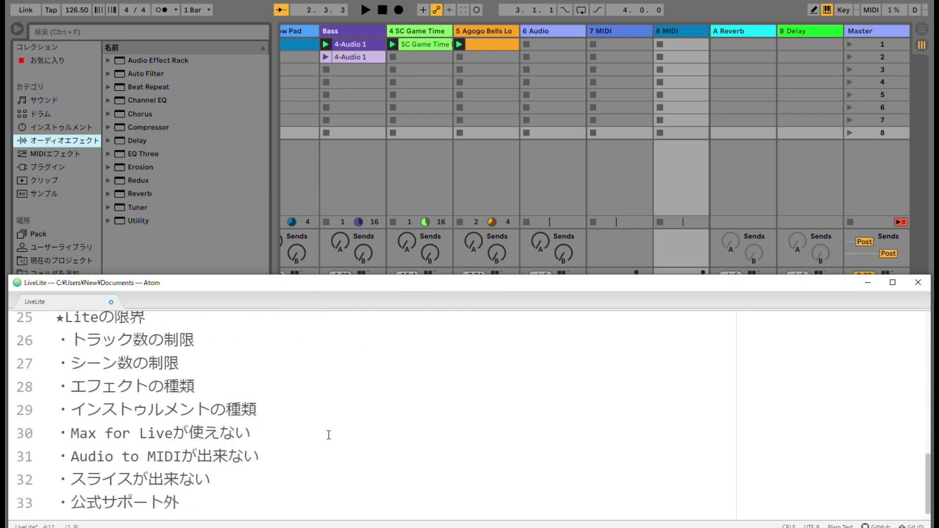
triple_click(171, 433)
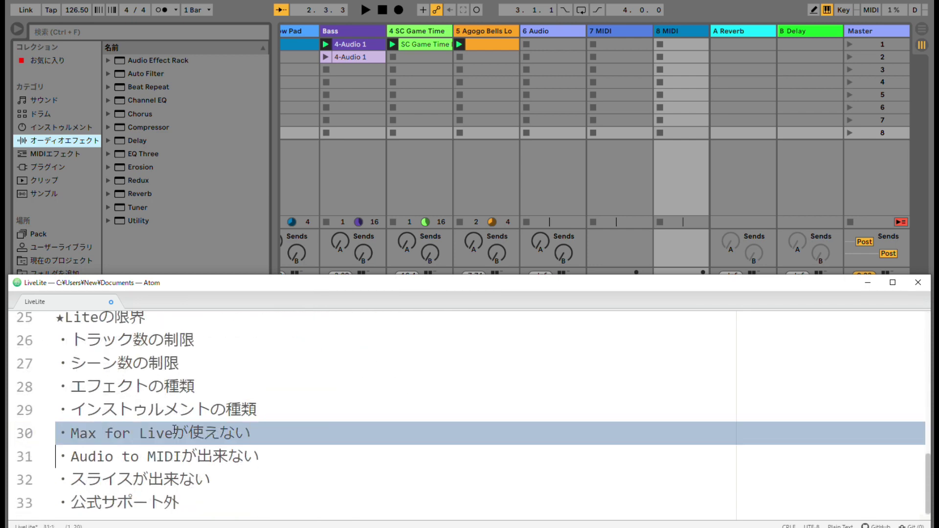
drag(72, 435, 282, 437)
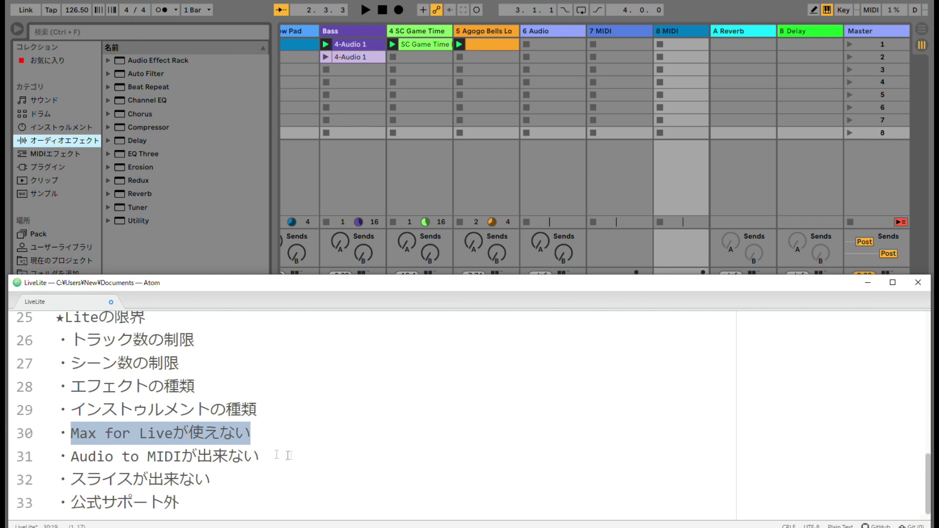
drag(140, 434, 240, 432)
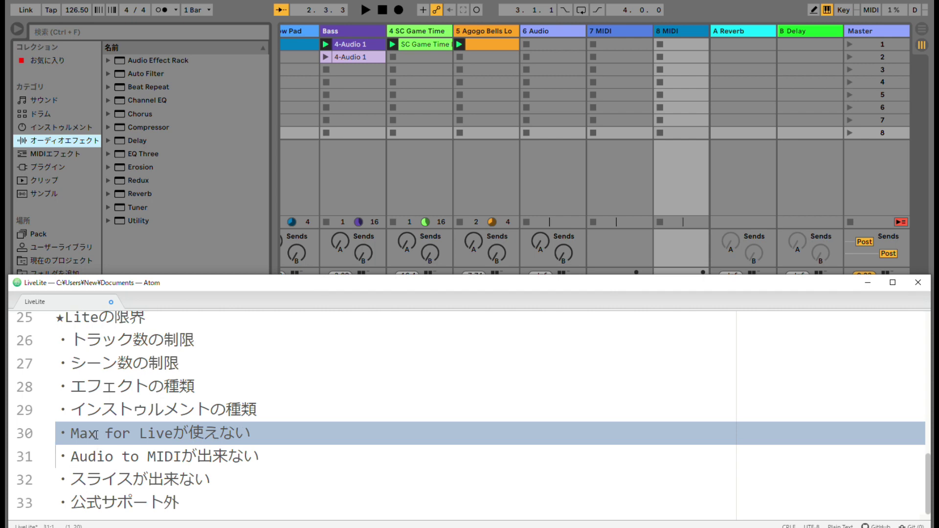
click(76, 428)
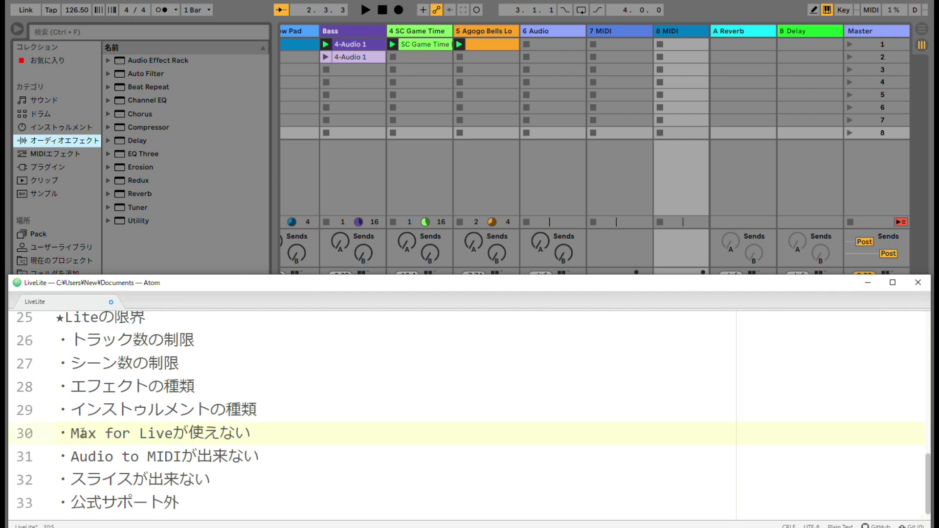
drag(78, 432, 163, 434)
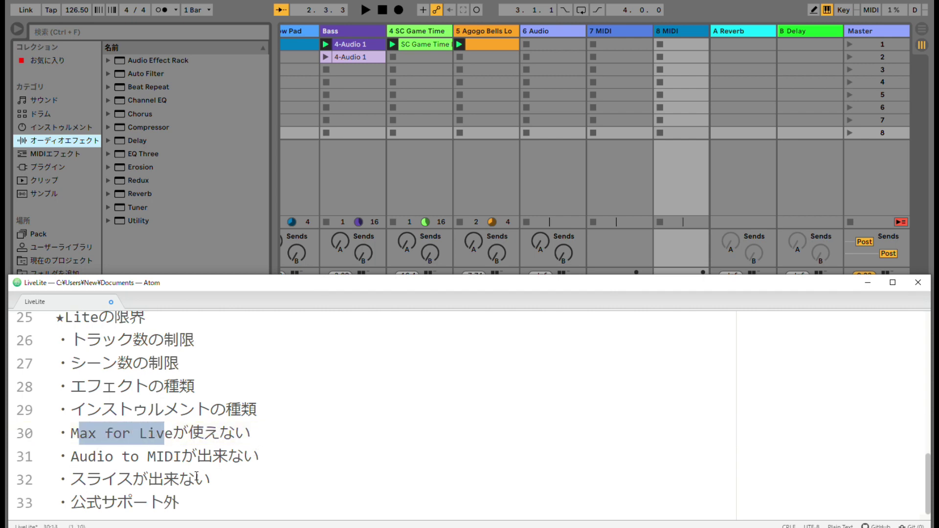
drag(72, 458, 271, 452)
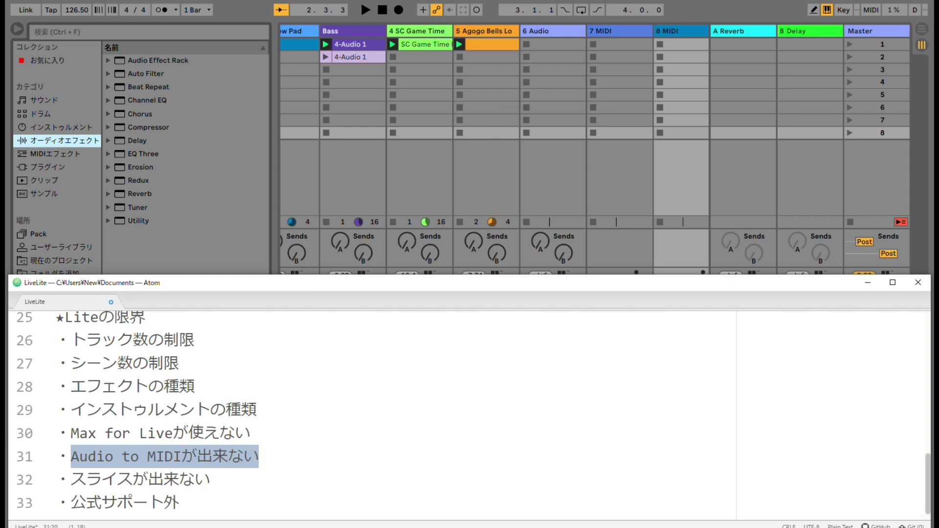
- Switch to Ableton Live, show the Bass track's first 4-Audio 1 clip, and select the 7 MIDI track
key(alt+Tab)
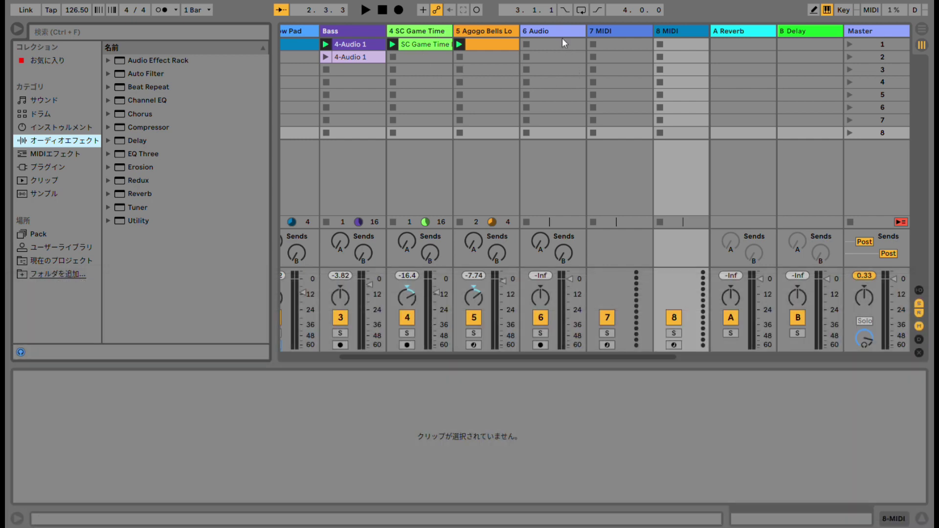
click(363, 45)
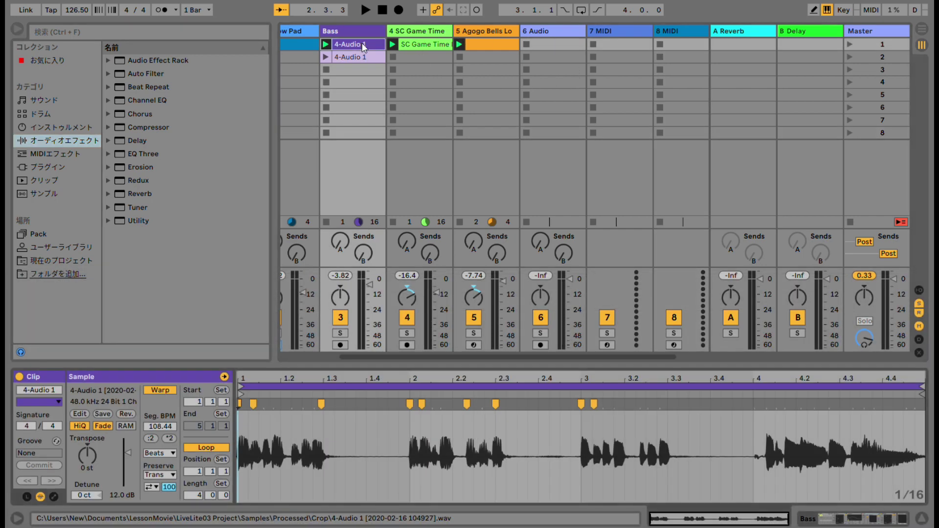
click(611, 31)
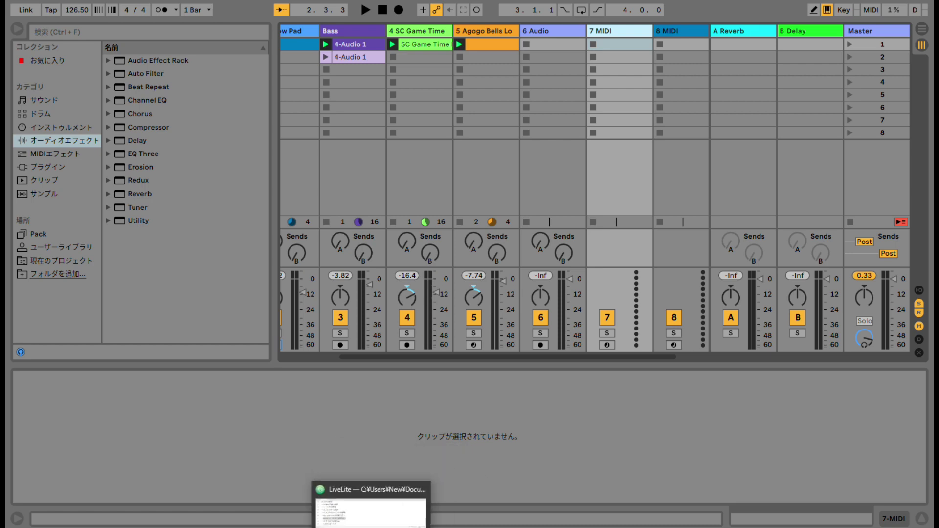
click(375, 513)
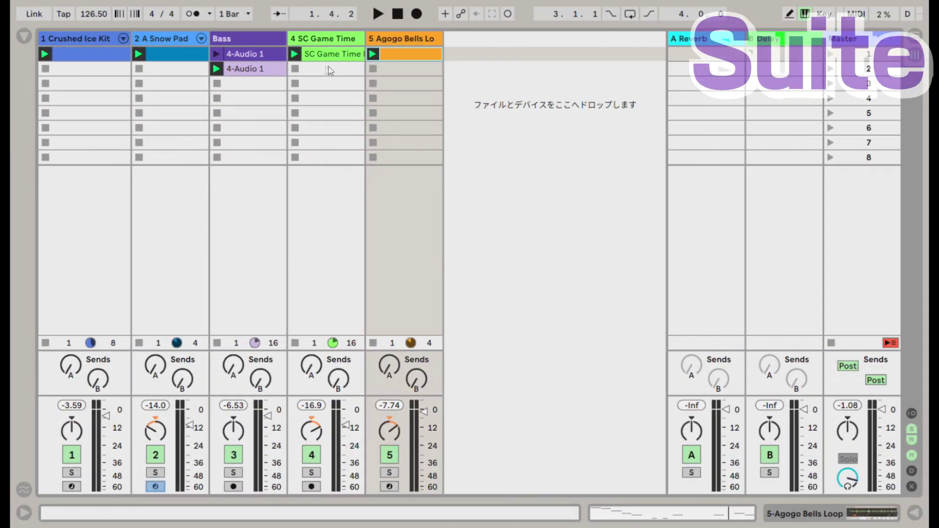
- In the Live Suite set, solo the Bass track and play its second 4-Audio 1 clip briefly before stopping playback
click(247, 69)
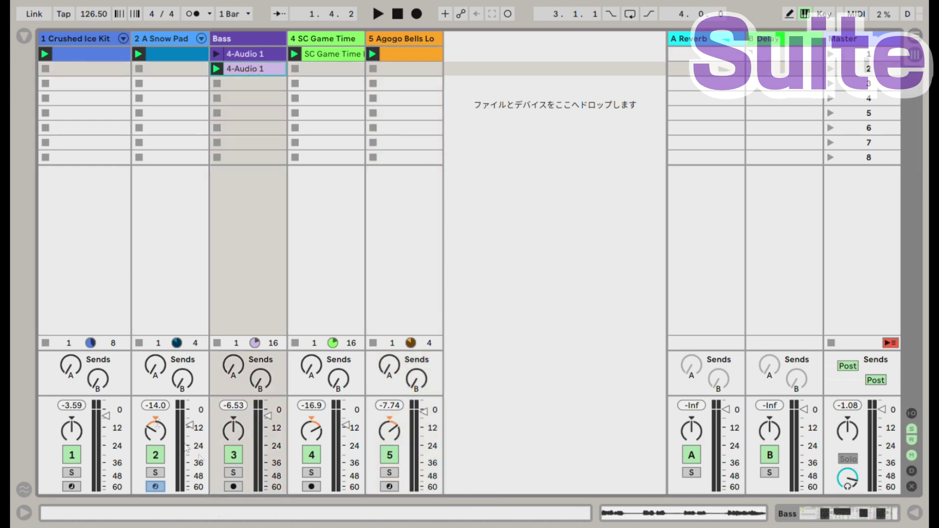
click(233, 473)
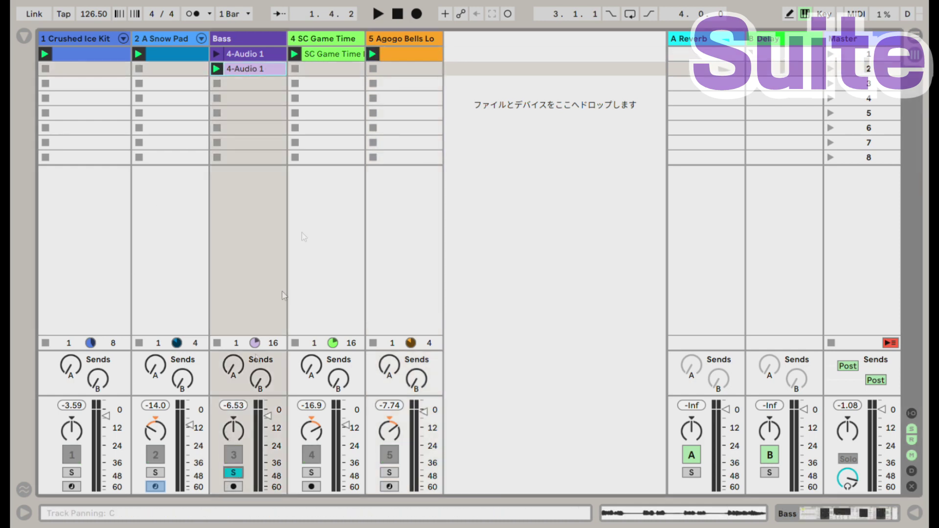
click(216, 69)
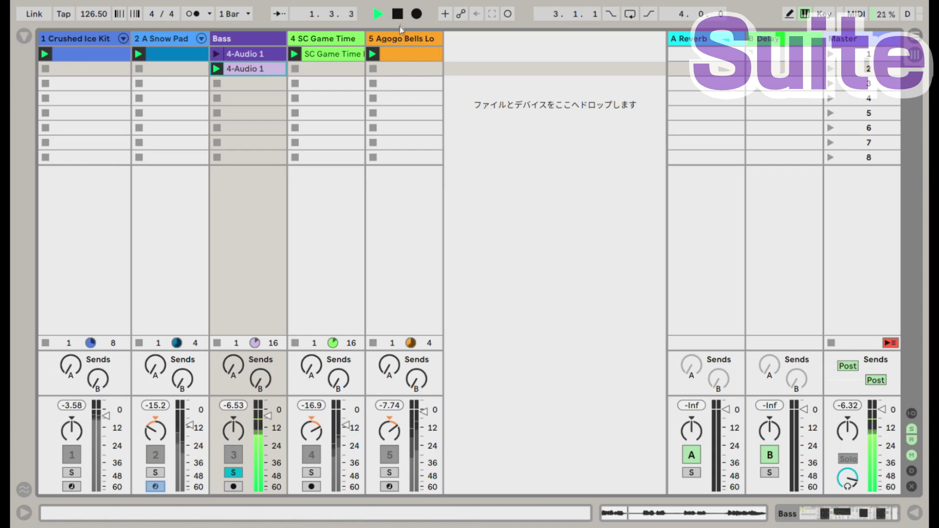
key(space)
- Convert the melody of the Bass track's second 4-Audio 1 clip to a new MIDI track and show the resulting track's devices and notes
right_click(247, 70)
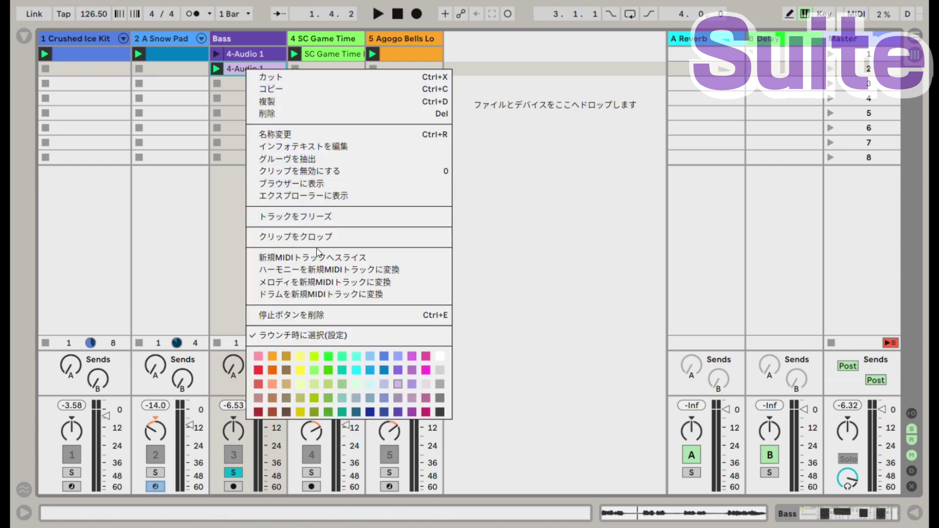
click(316, 284)
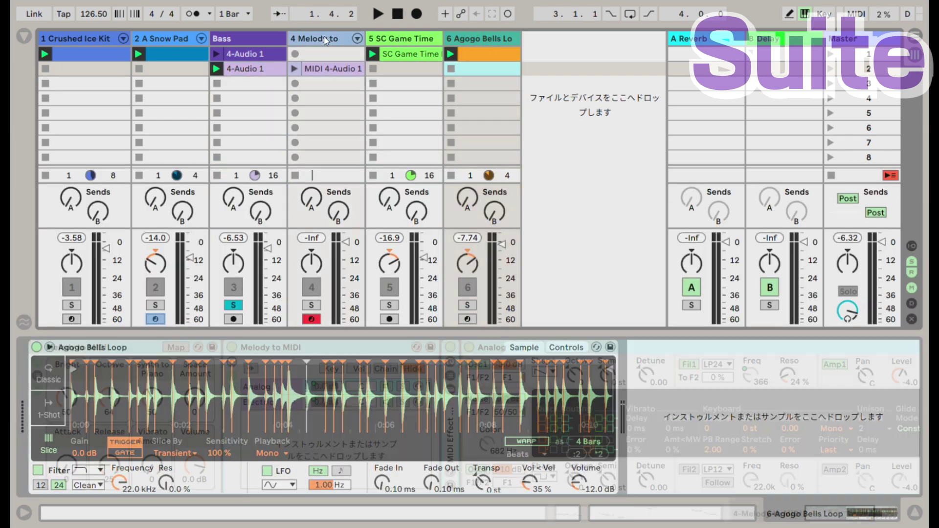
click(323, 36)
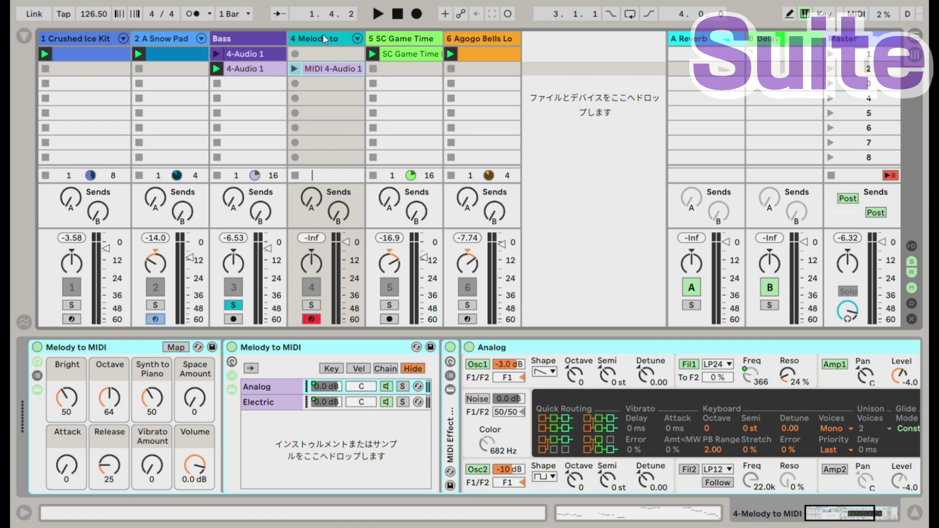
click(320, 71)
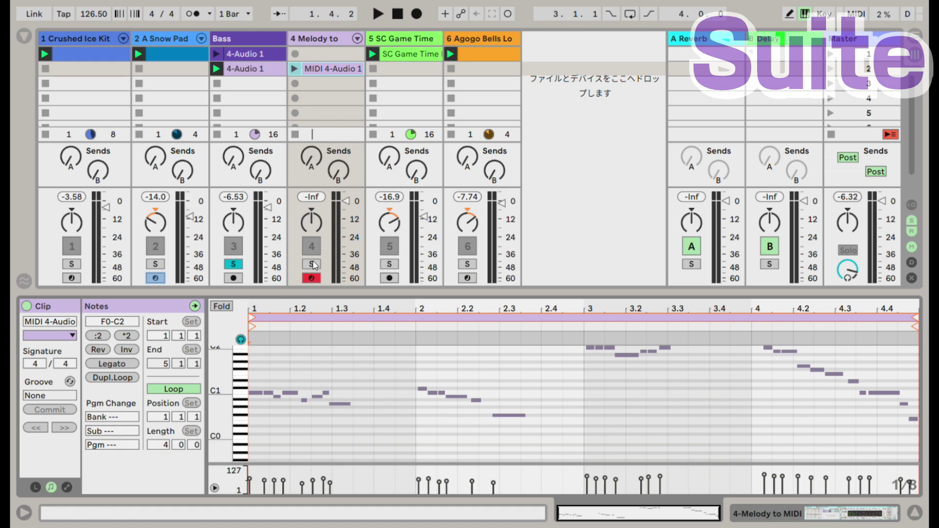
- Solo the converted melody track and load the Analog Ambient & Evolving preset Ambient Strings onto it
click(315, 265)
click(23, 38)
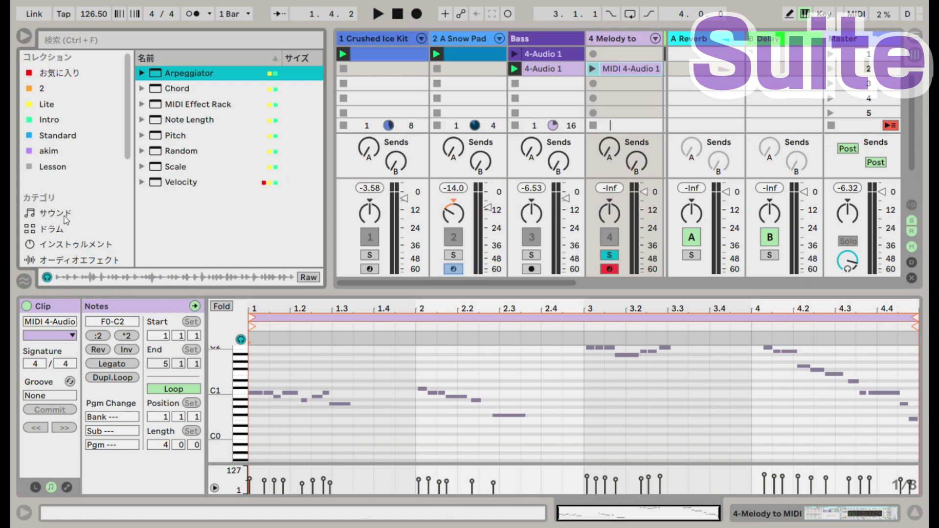
click(74, 246)
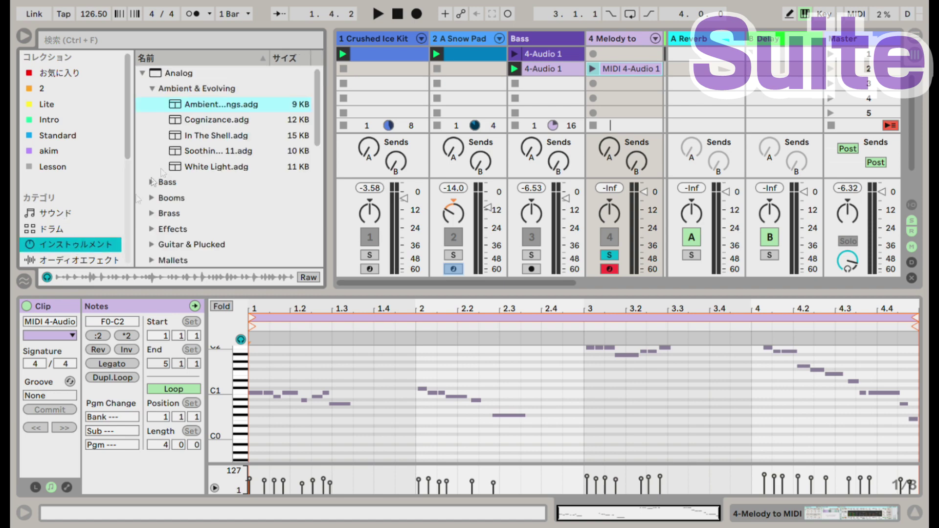
double_click(179, 104)
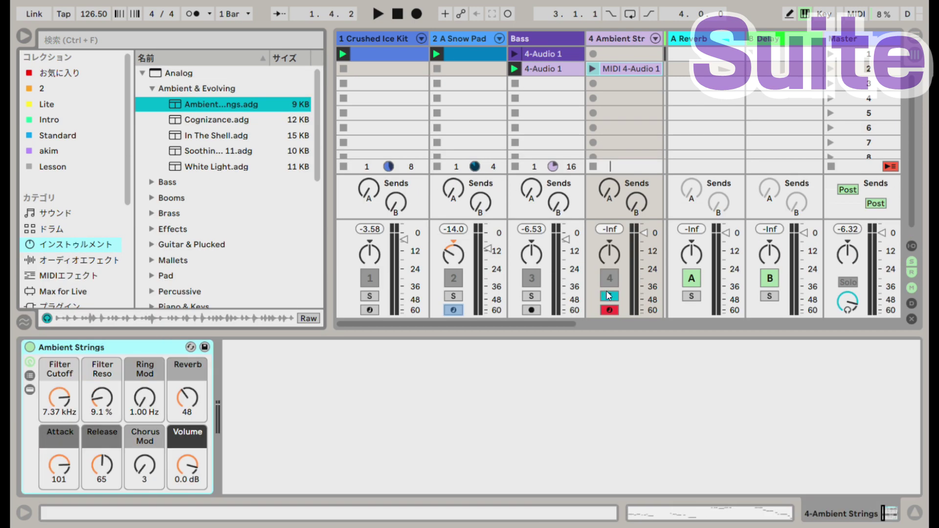
- Compare the MIDI 4-Audio 1 clip with the Bass track's second 4-Audio 1 clip by soloing and playing each track in turn
click(592, 71)
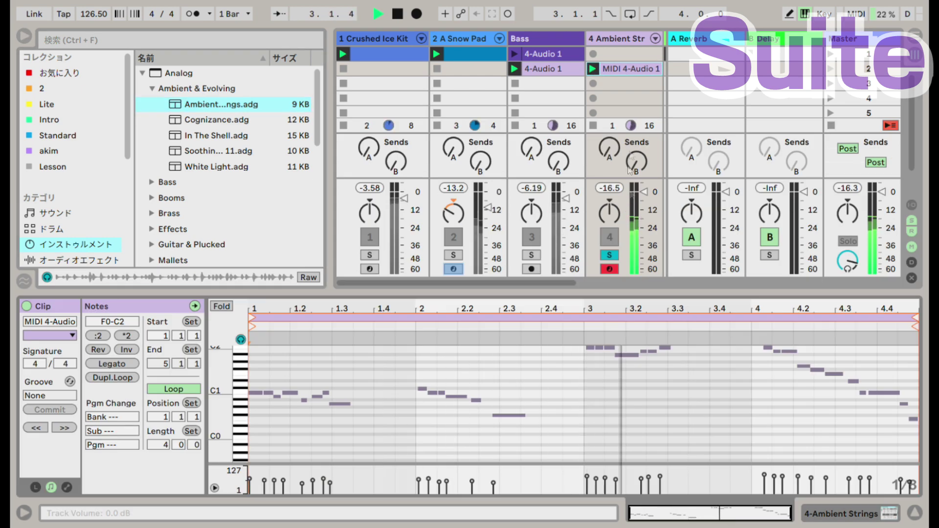
click(398, 15)
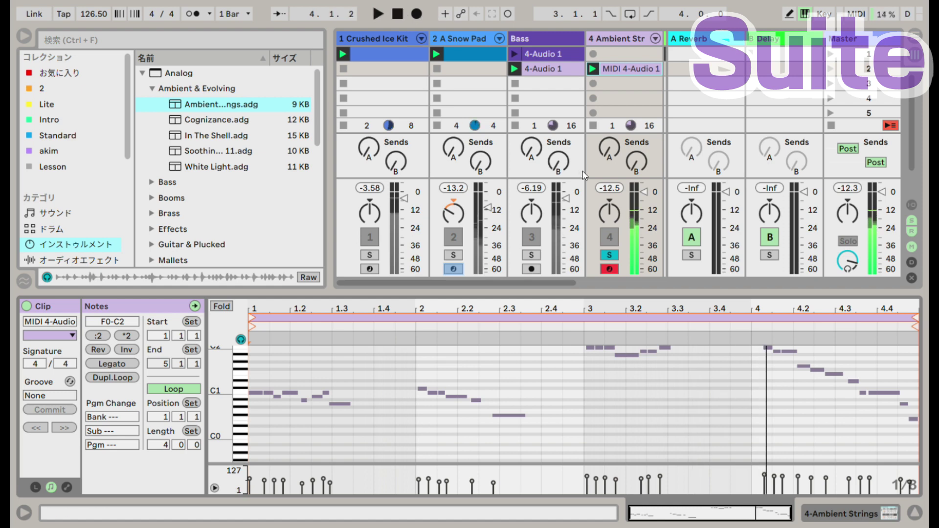
click(531, 255)
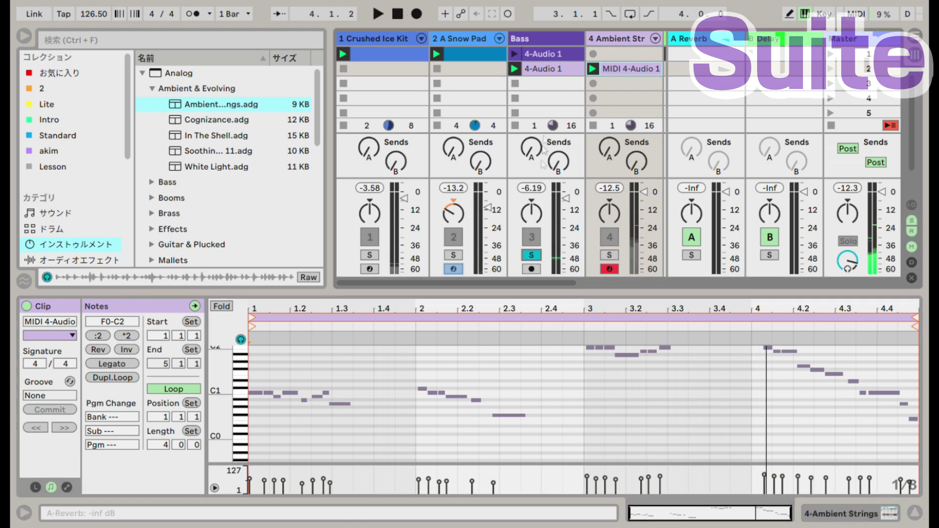
click(515, 70)
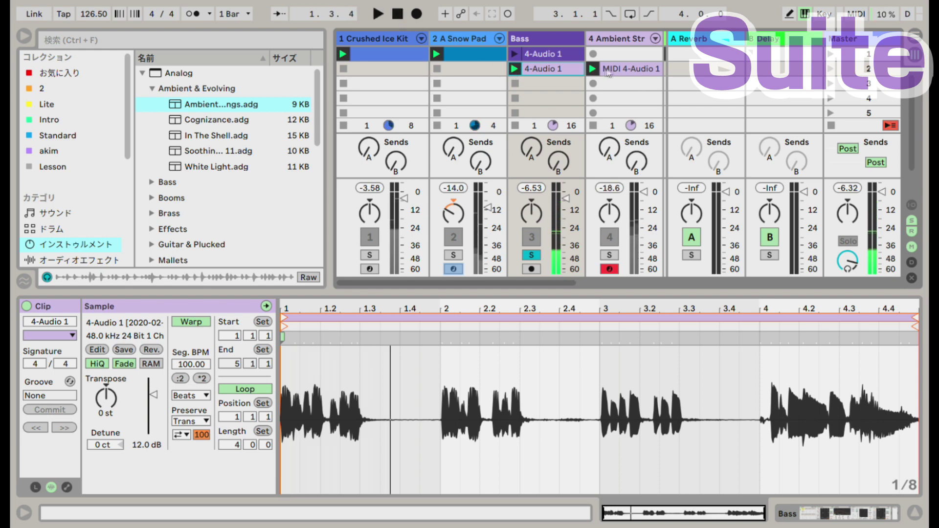
click(610, 255)
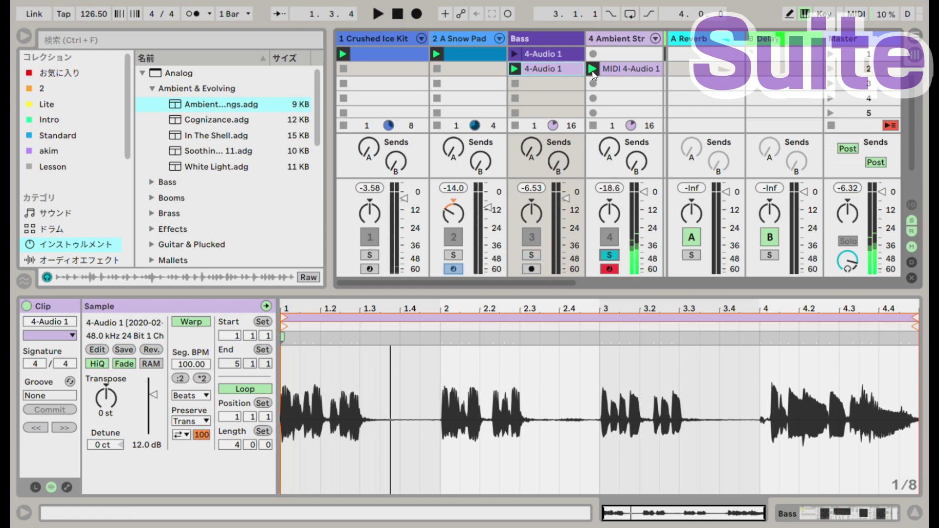
click(607, 68)
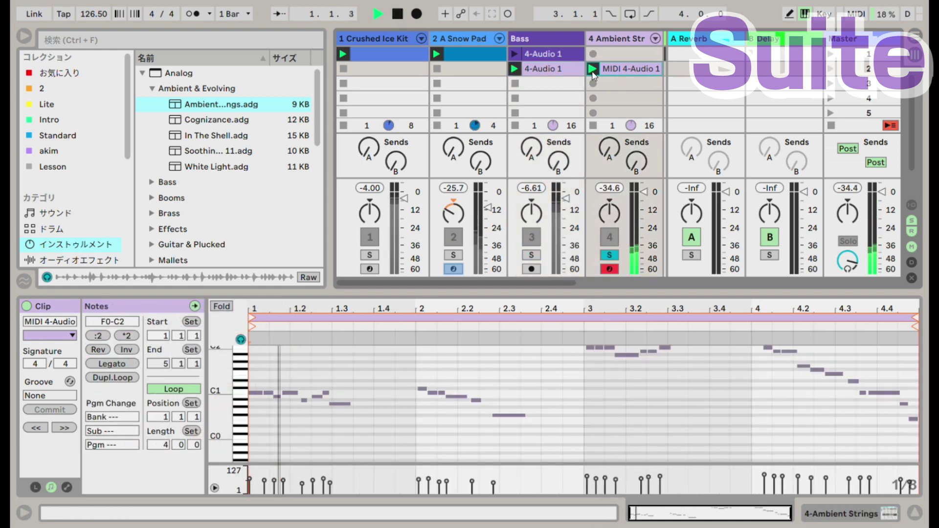
click(397, 14)
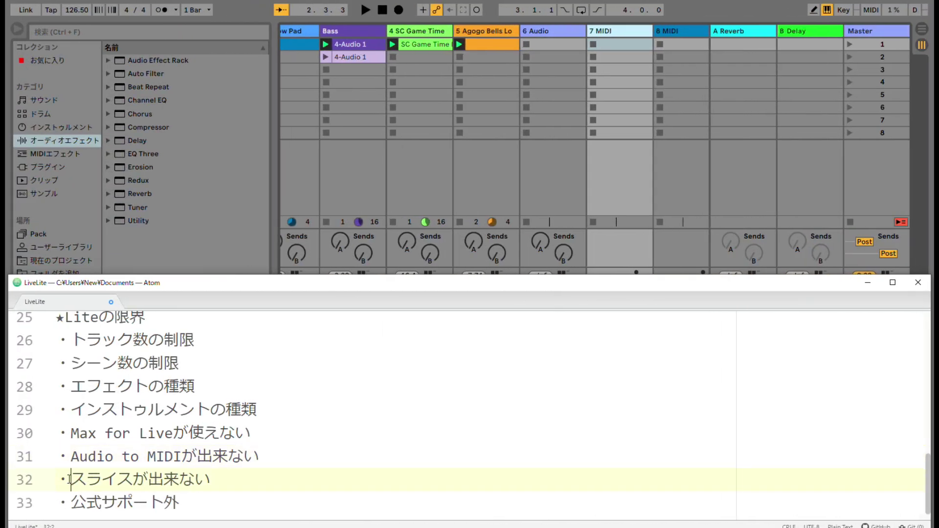
- Highlight the 「スライスが出来ない」 item in the Atom notes, and show the 5 Agogo Bells Loop track's Simpler in Live Lite
drag(70, 479, 210, 480)
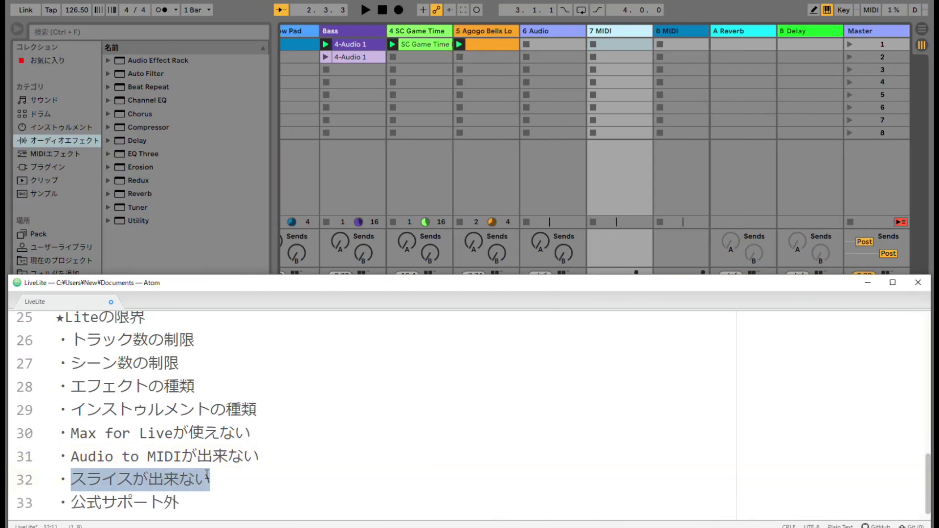
click(493, 28)
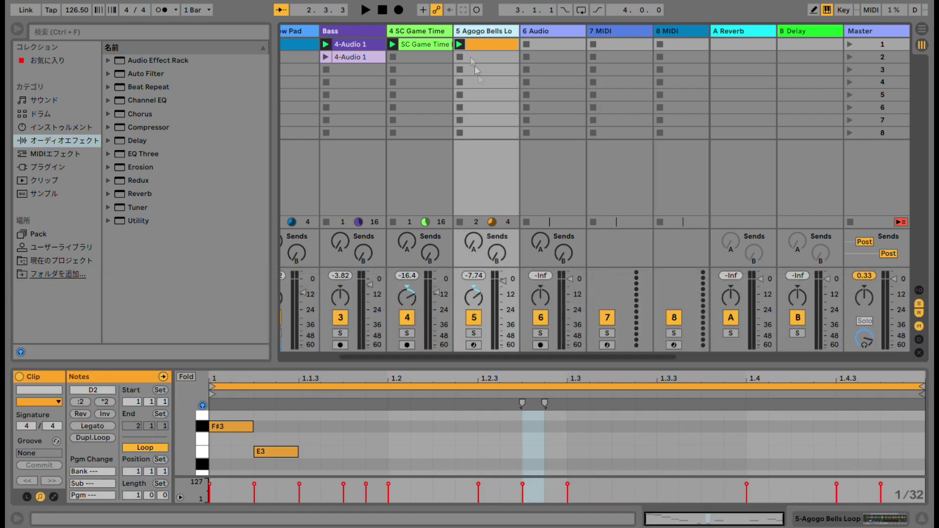
click(825, 519)
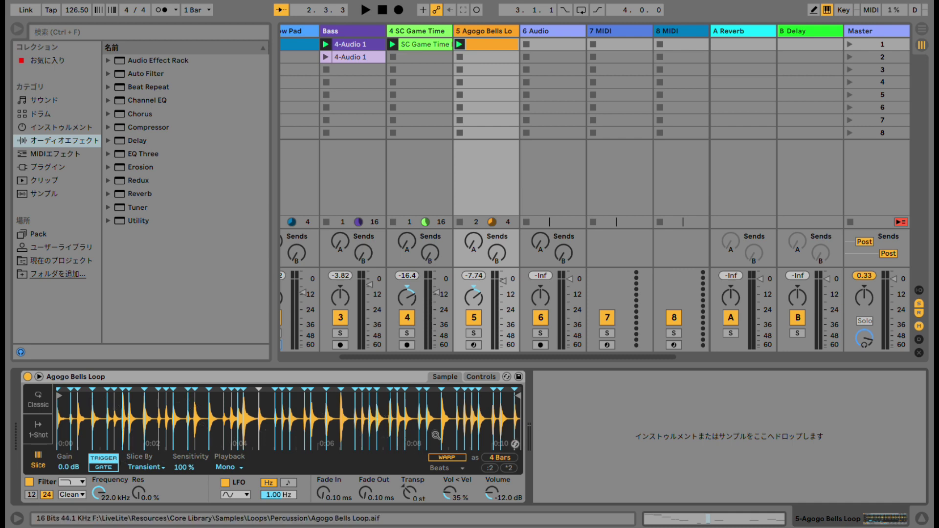
- Show the 1 Crushed Ice Kit track's Drum Rack with its E2 to G3 pads, and open the SC Game Time clip's options
click(310, 355)
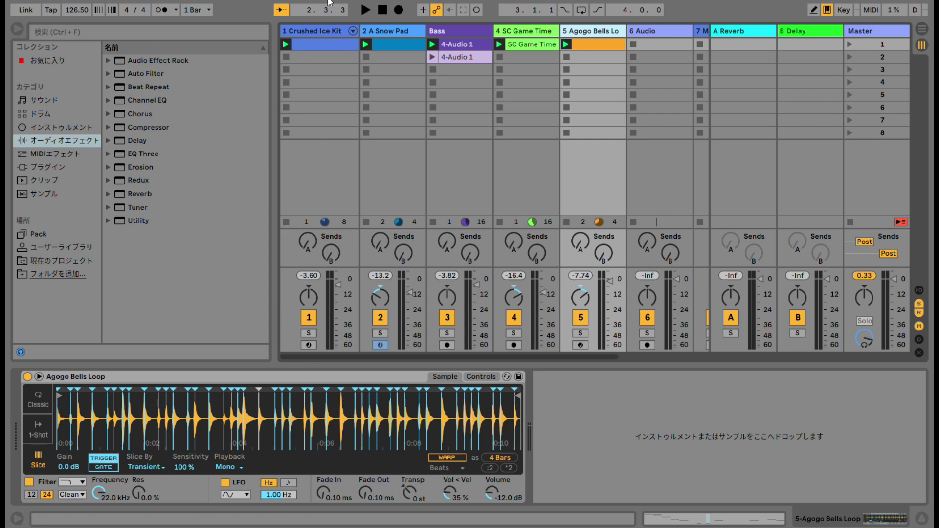
click(316, 30)
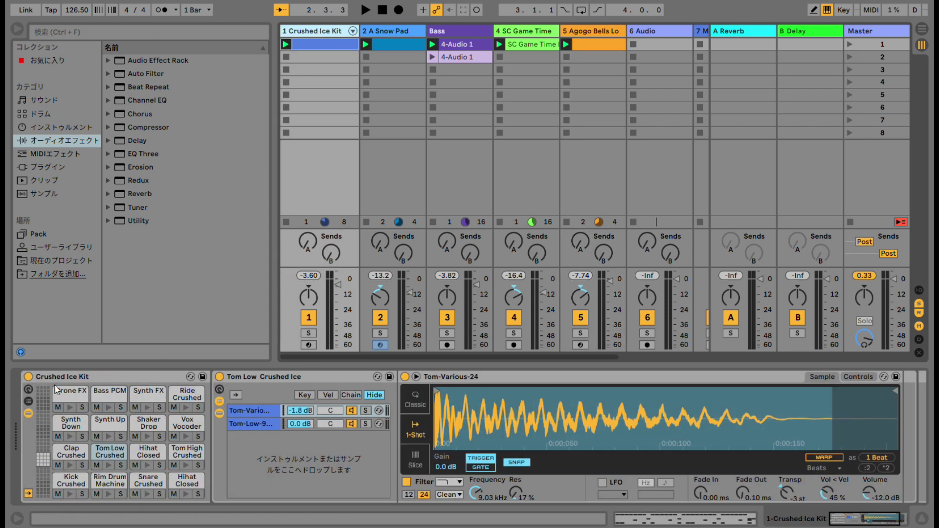
click(47, 445)
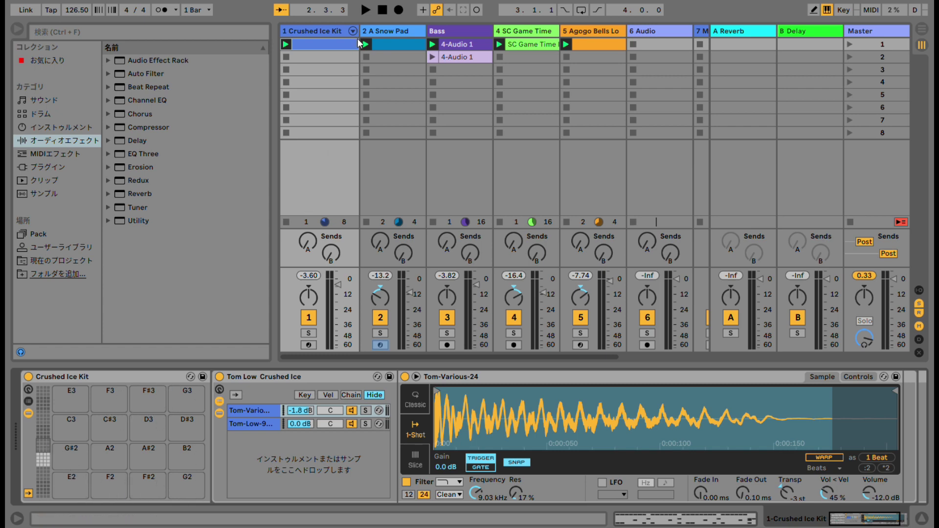
drag(456, 356, 576, 361)
right_click(424, 45)
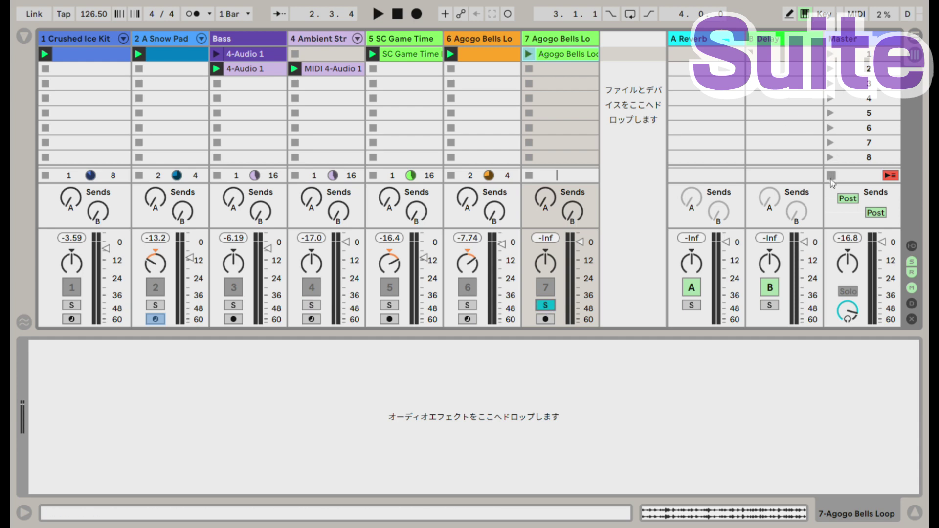
- In the Live Suite set, play the Agogo Bells Loop audio clip on track 7, stop it, and show its waveform
click(528, 54)
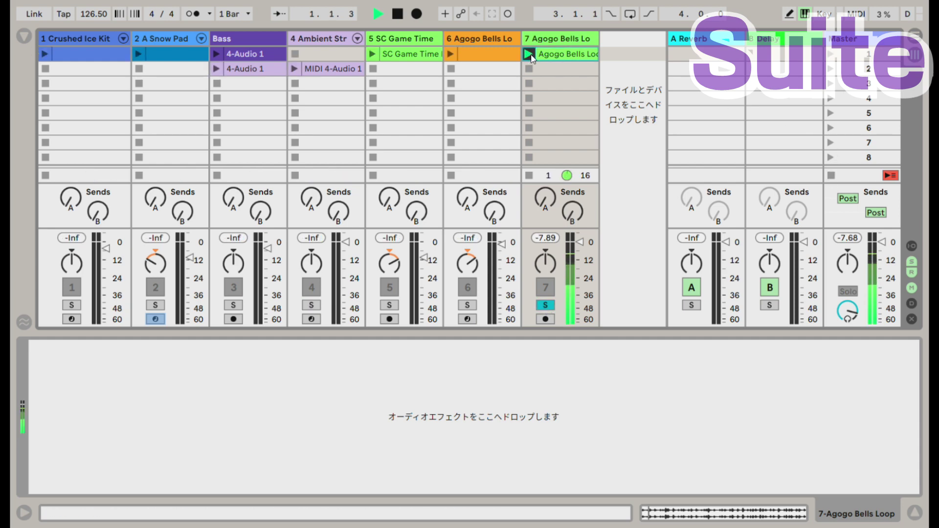
click(397, 15)
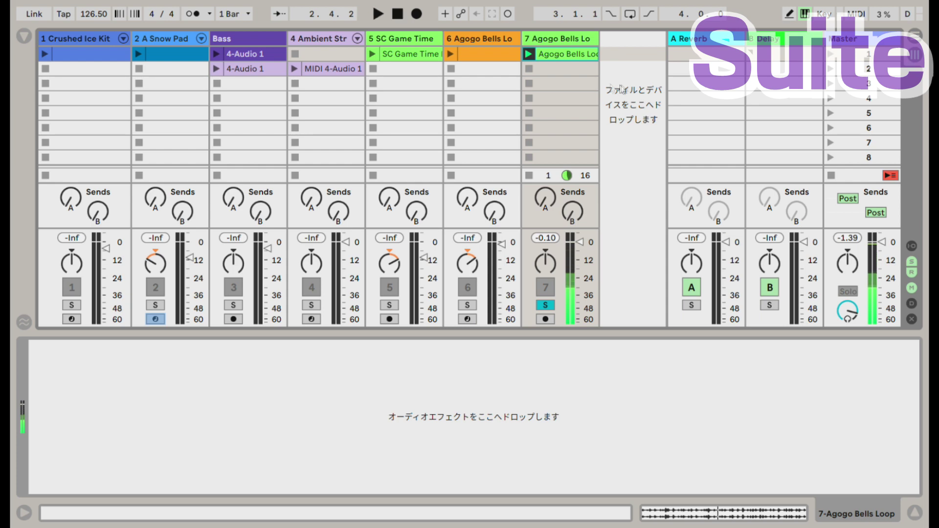
click(553, 54)
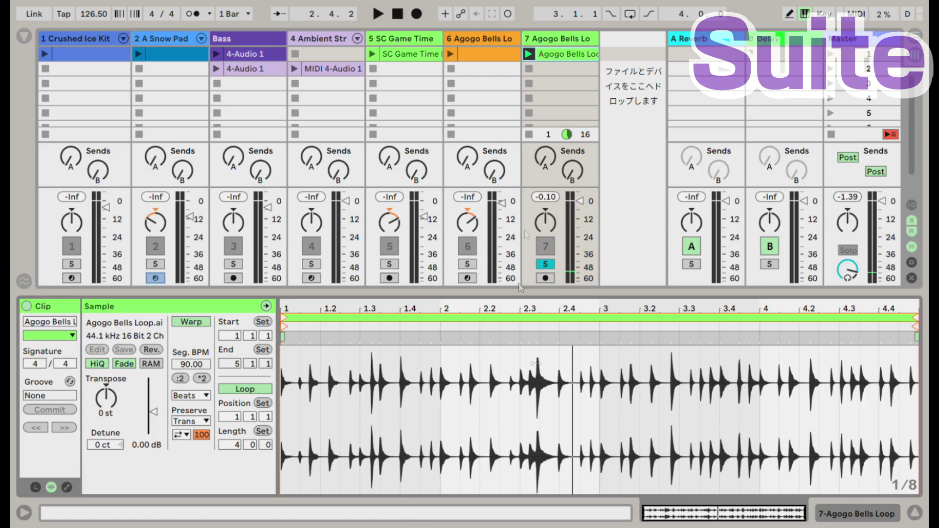
- Slice the Agogo Bells Loop clip to a new MIDI track by Transient, using the 内蔵 slicing preset with warp timing preserved
right_click(573, 53)
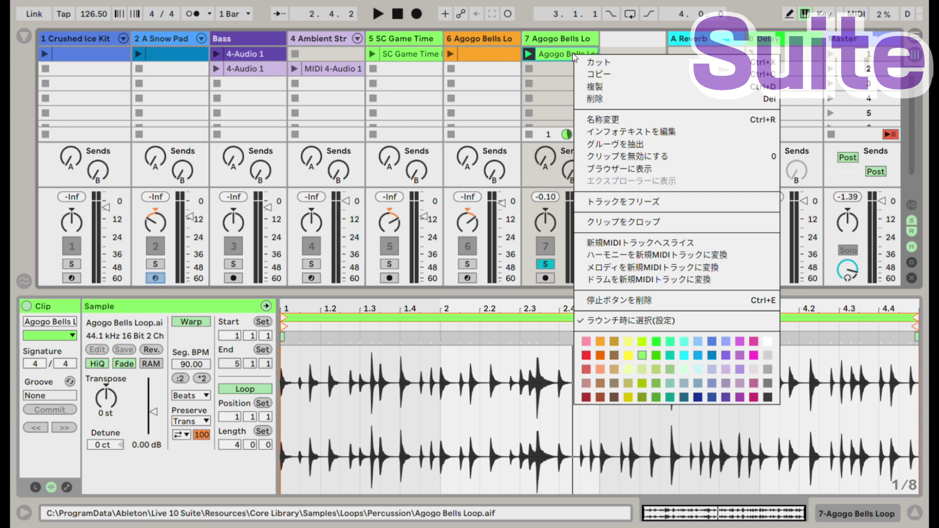
click(638, 245)
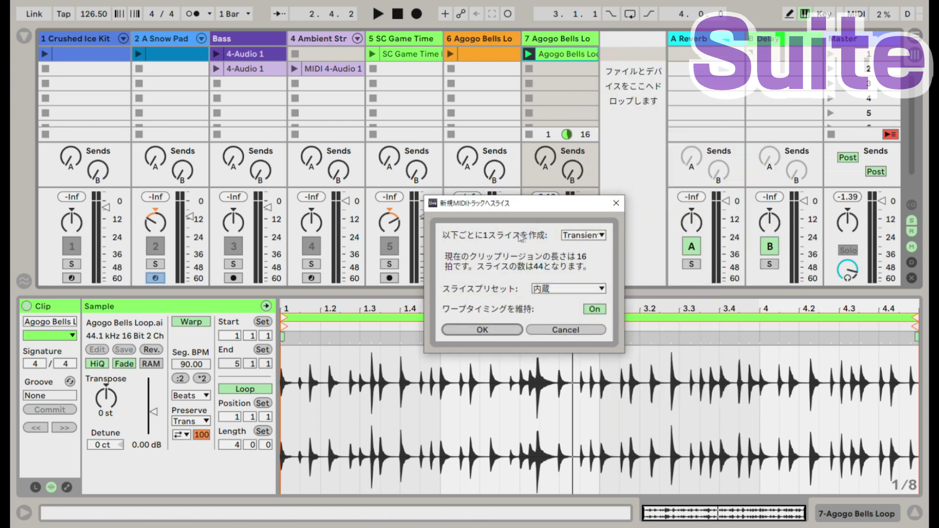
click(591, 236)
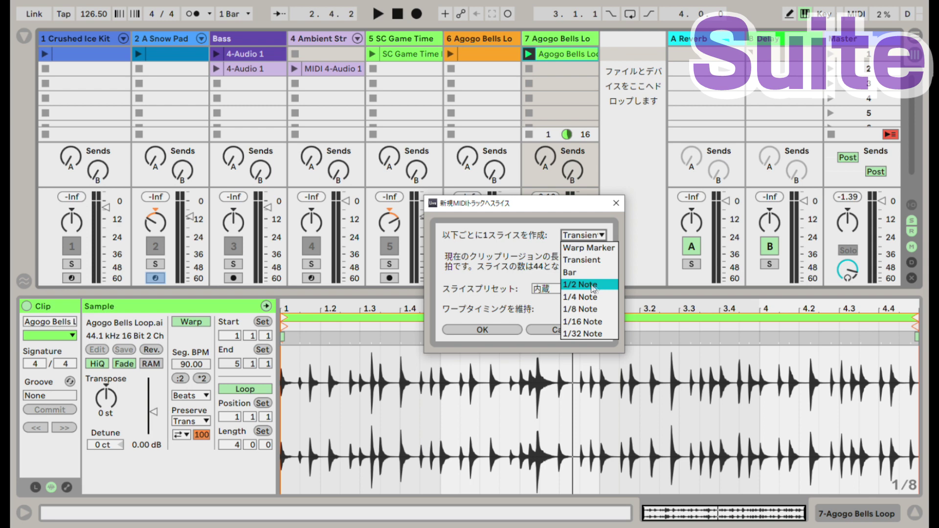
click(596, 237)
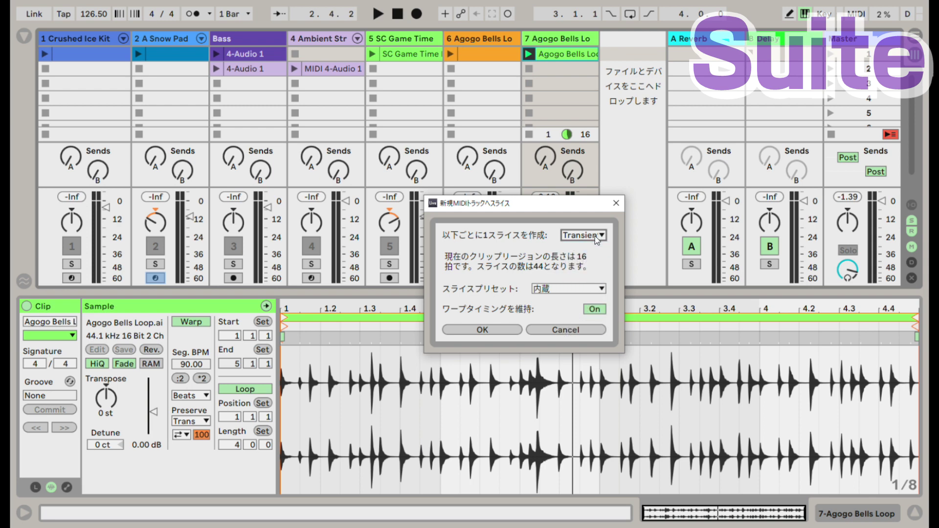
click(505, 327)
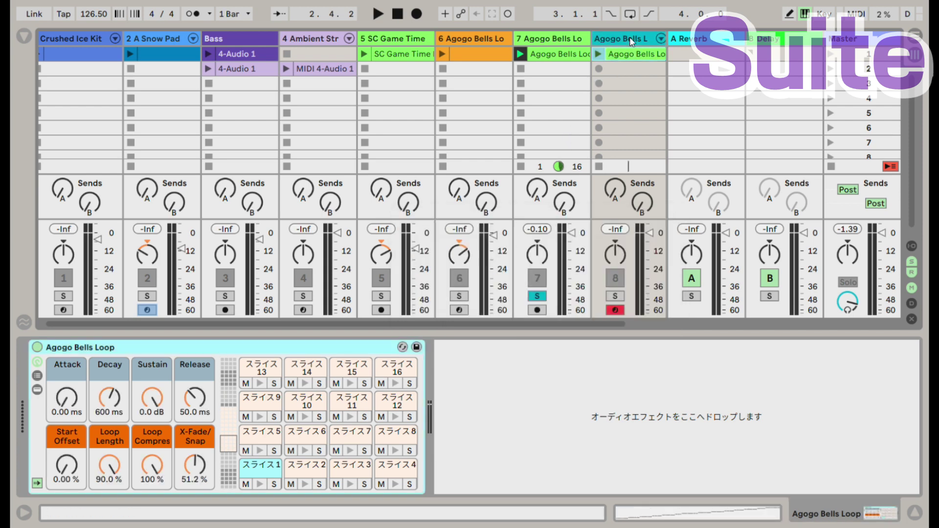
- Solo the new sliced track and audition slices 1, 6 and 10 in its Agogo Bells Loop Drum Rack
click(302, 348)
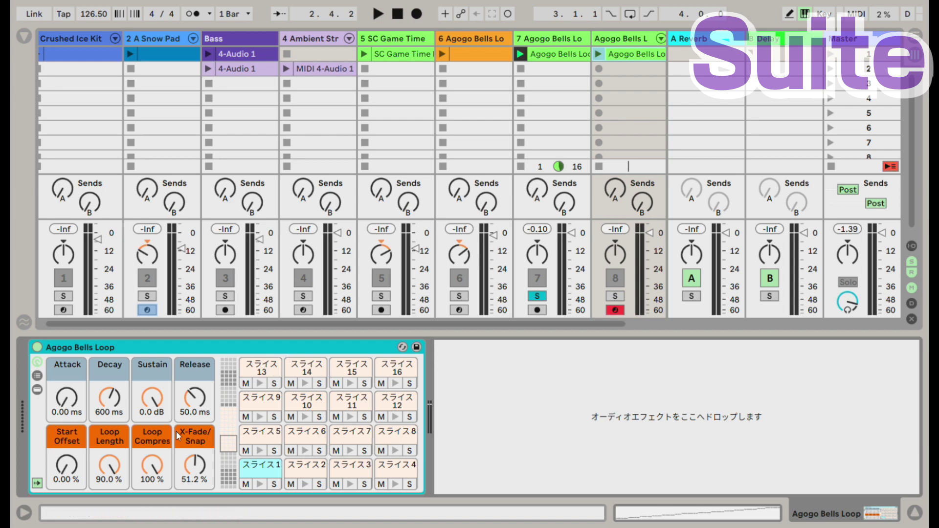
click(258, 481)
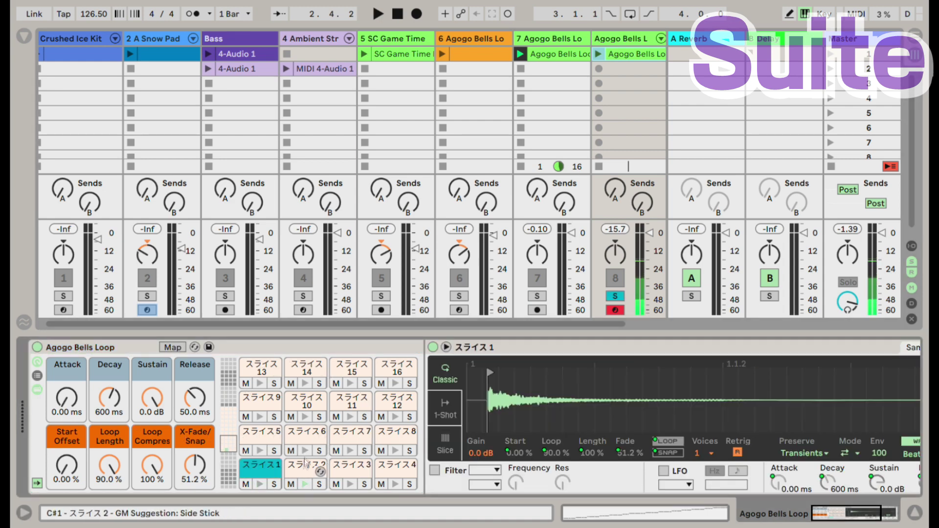
click(306, 433)
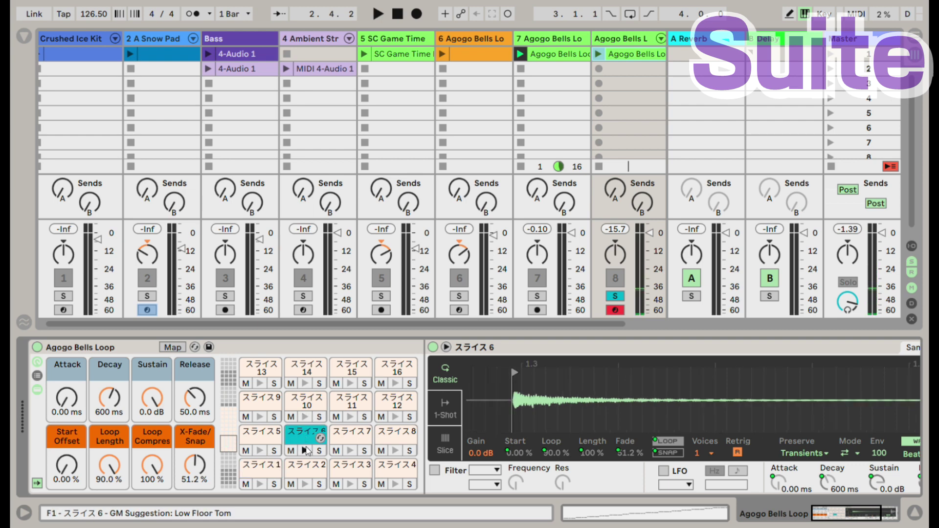
click(306, 397)
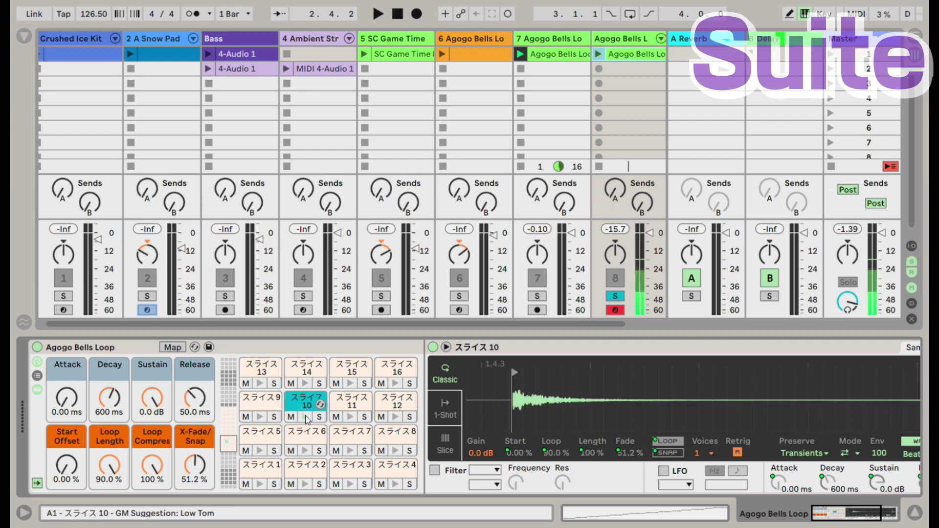
- Show the source Agogo Bells Loop clip's waveform, and return to the sliced track's Drum Rack to view its higher slice pads
click(562, 57)
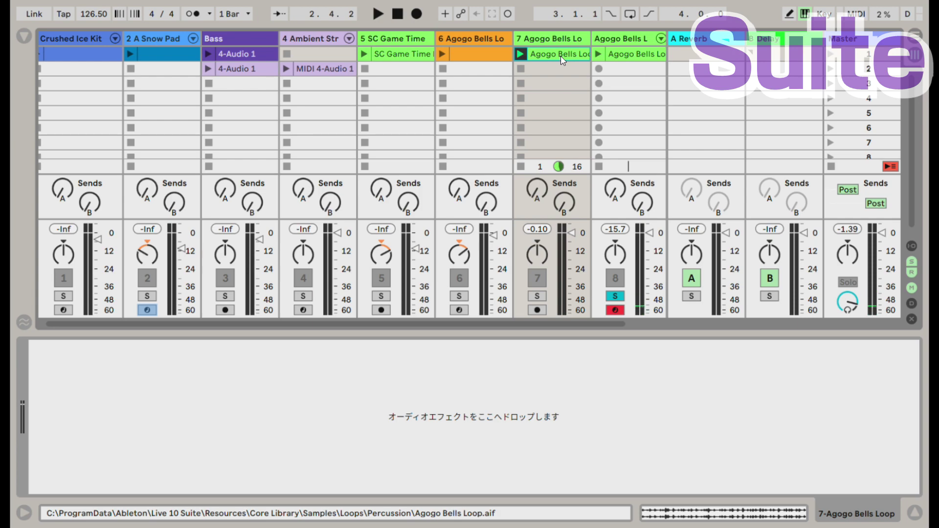
double_click(561, 61)
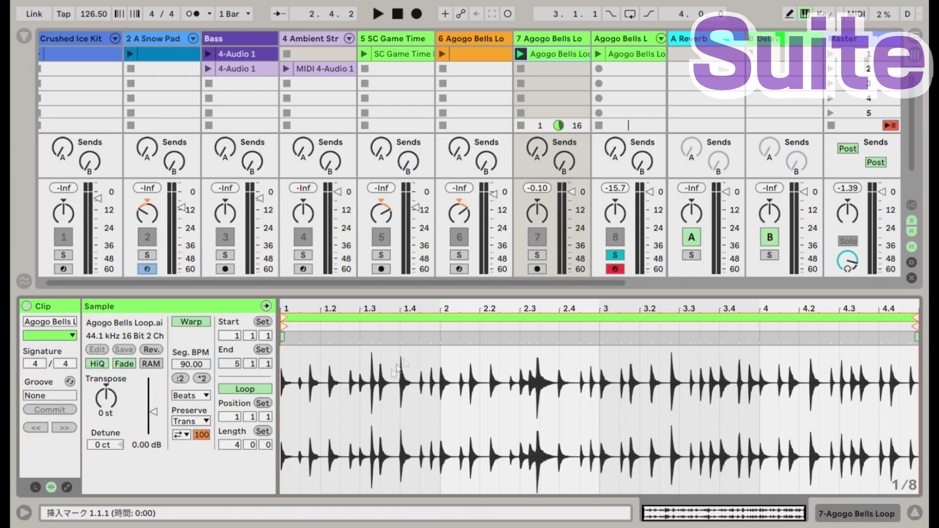
click(629, 40)
double_click(629, 39)
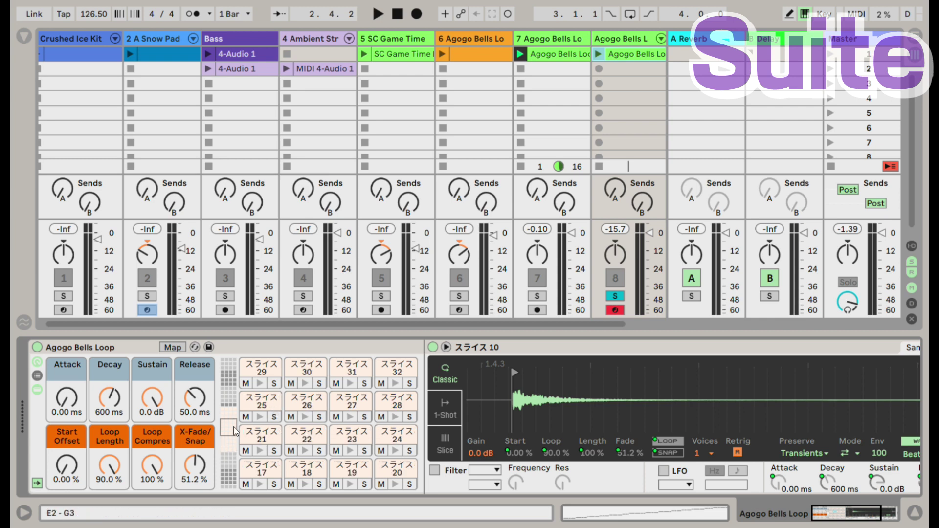
click(235, 415)
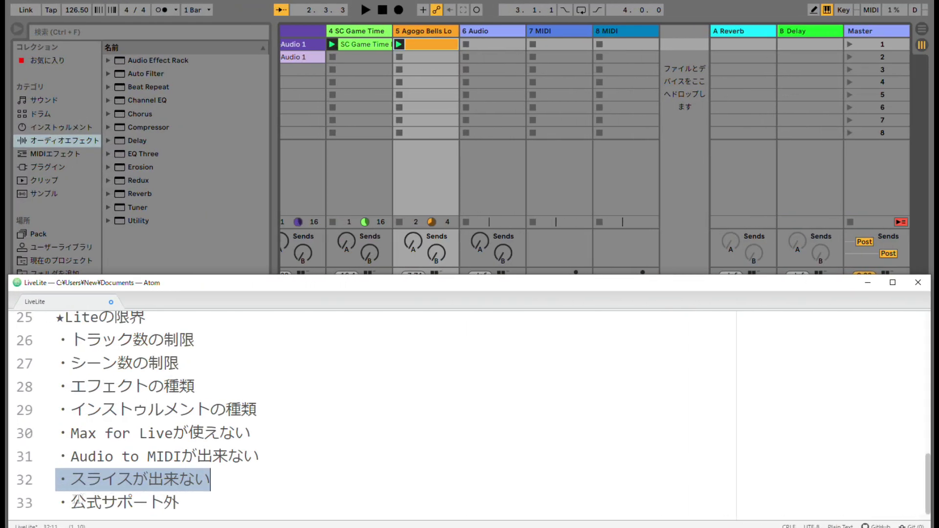
- Switch back to the Lite limits list in Atom and highlight the 「公式サポート外」 item
drag(38, 502, 98, 500)
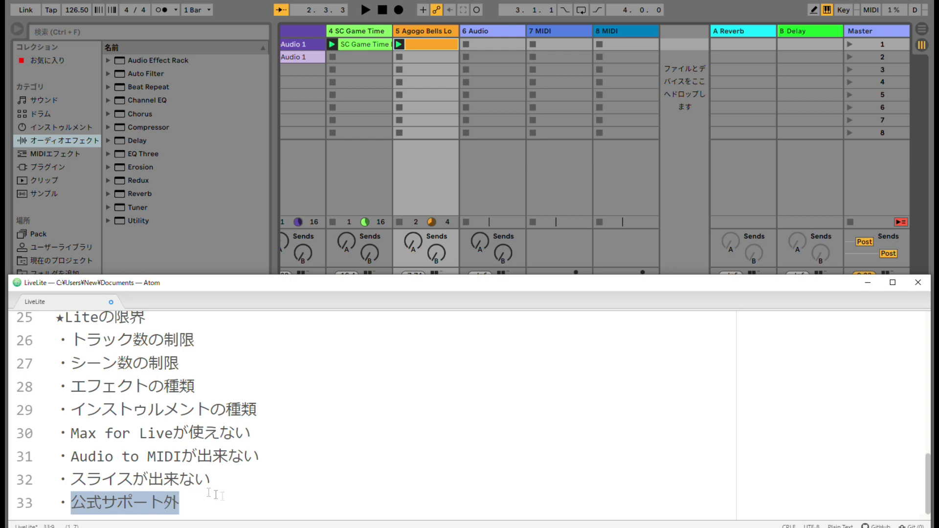
click(175, 504)
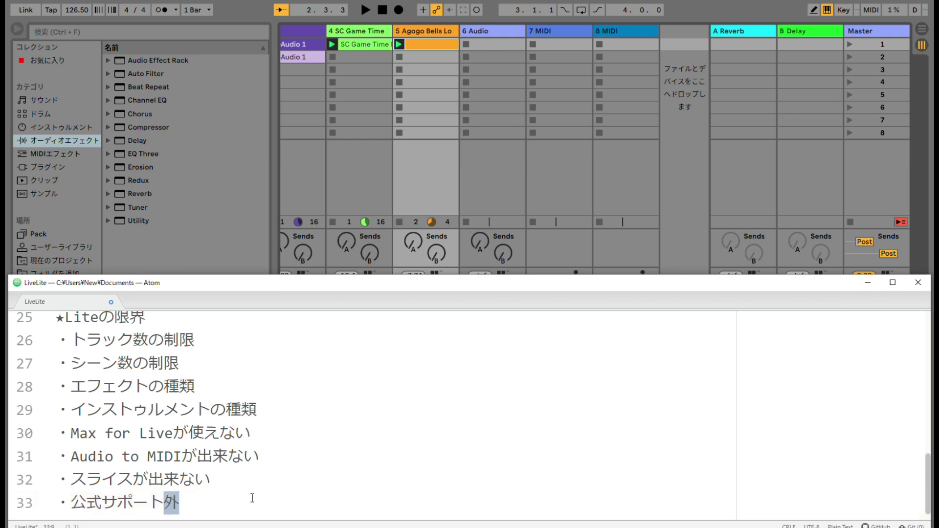
- Highlight the full 「公式サポート外」 text on line 33 and review the surrounding Lite limits list
drag(71, 502, 164, 502)
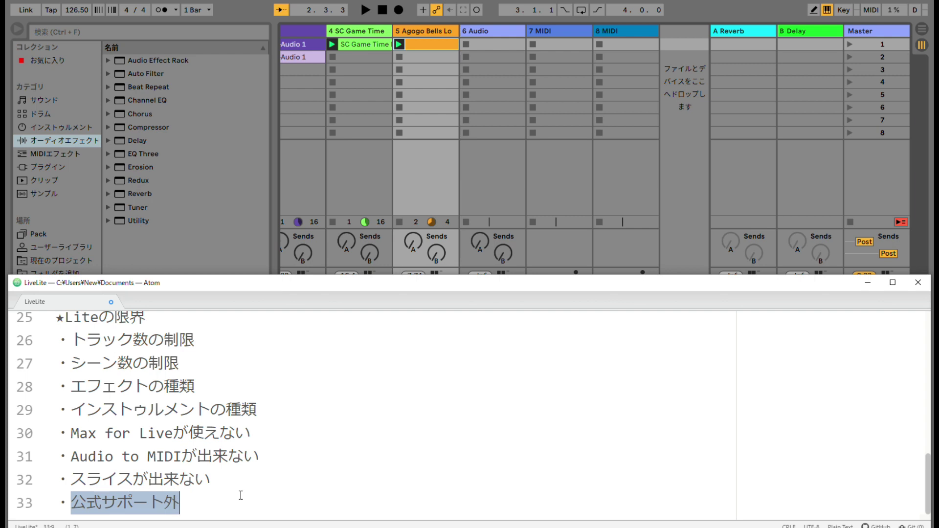
click(179, 510)
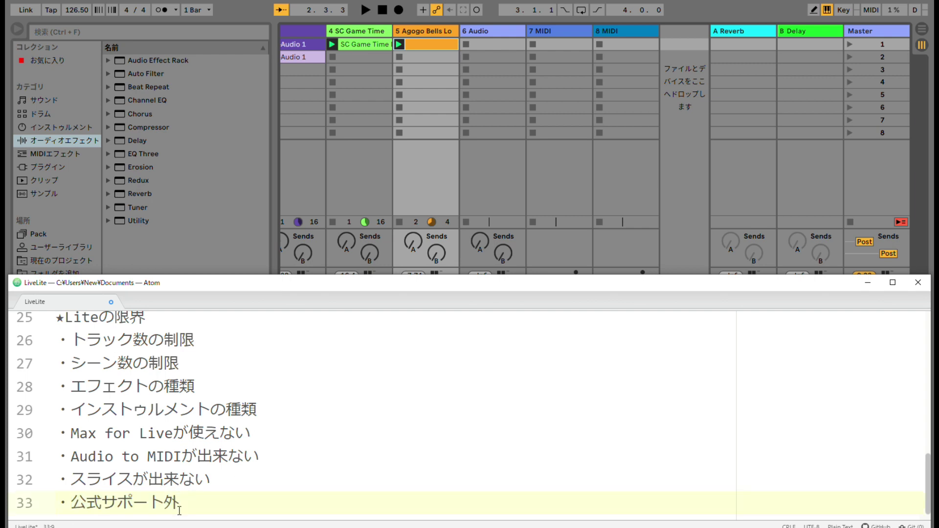
drag(180, 506, 77, 511)
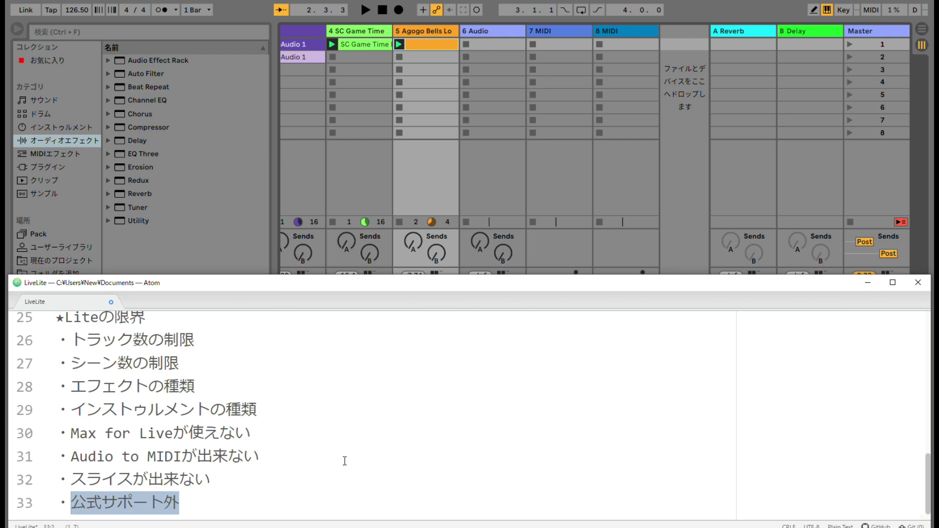
click(199, 501)
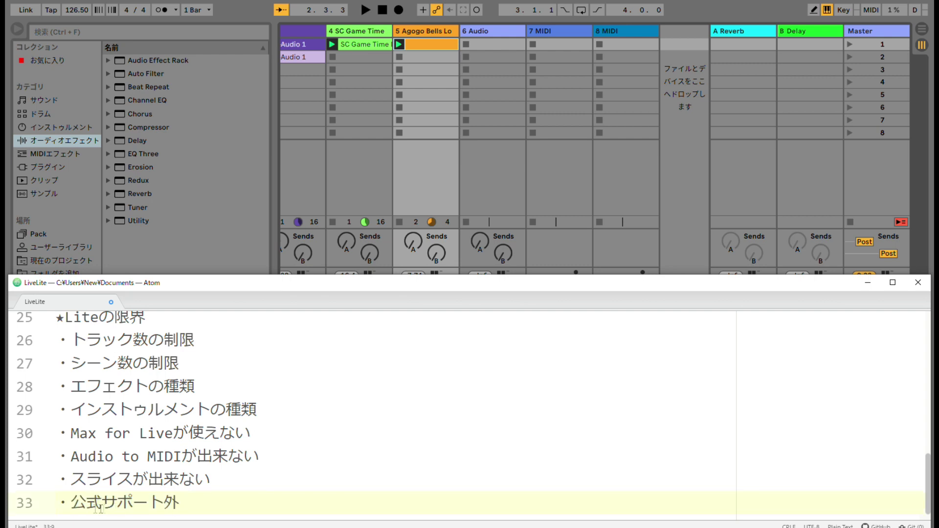
drag(74, 504, 265, 495)
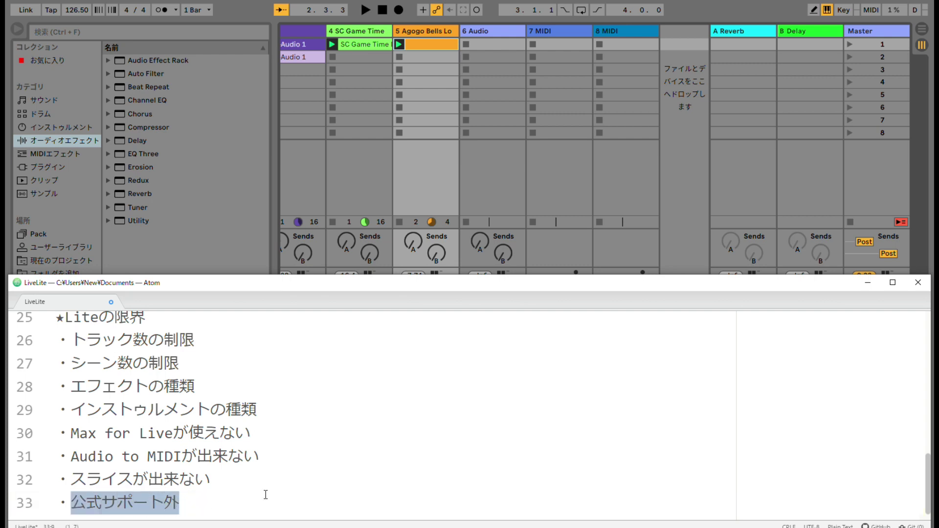
scroll(265, 495, up, 1)
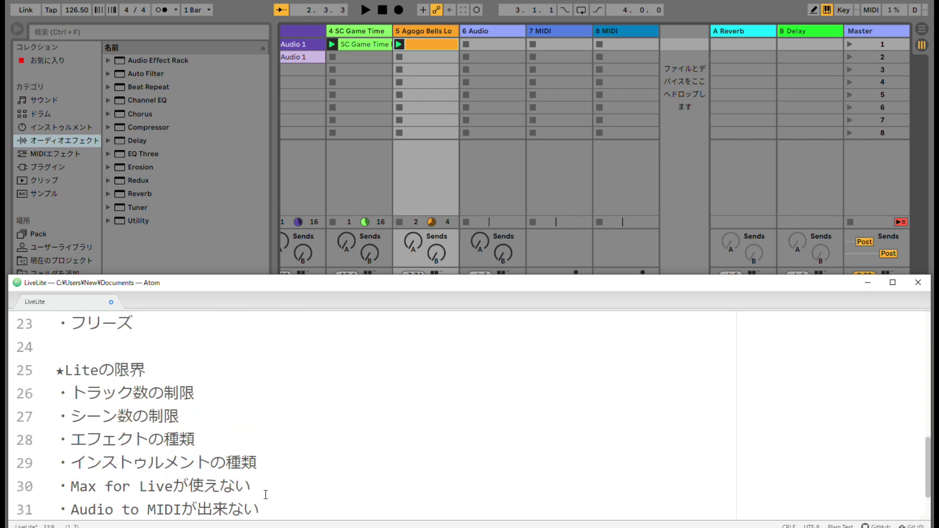
scroll(265, 495, up, 1)
scroll(265, 495, down, 2)
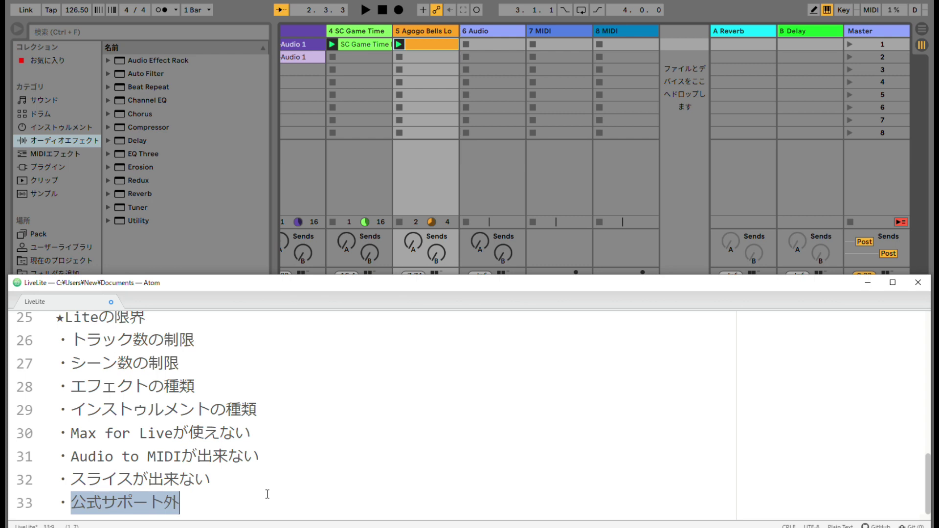
- Highlight the effect and instrument type limits on lines 28–29, extend the highlight to lines 26–29, and clear it
click(73, 389)
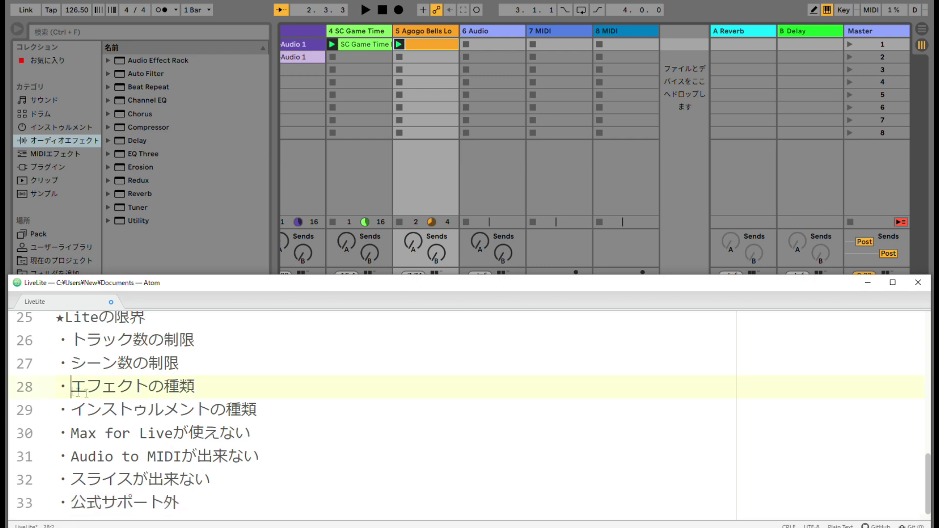
drag(78, 391, 265, 411)
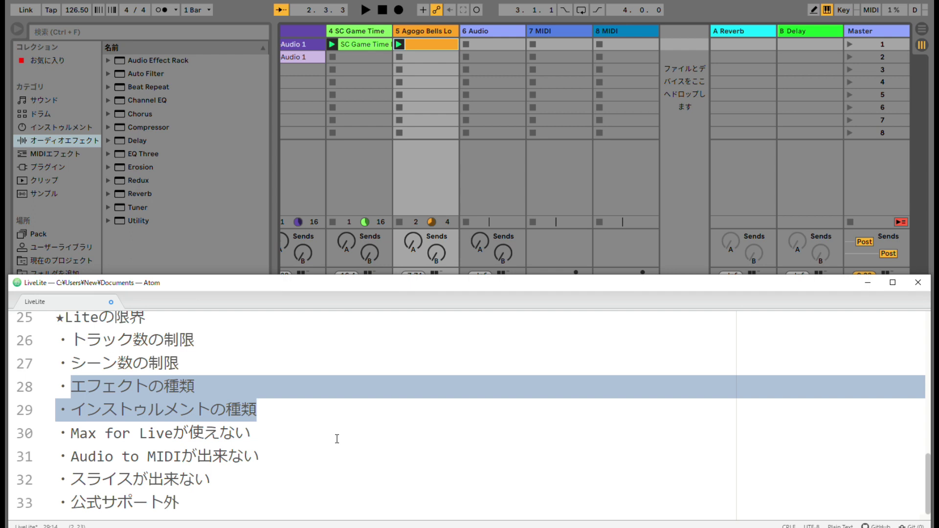
drag(279, 413, 47, 397)
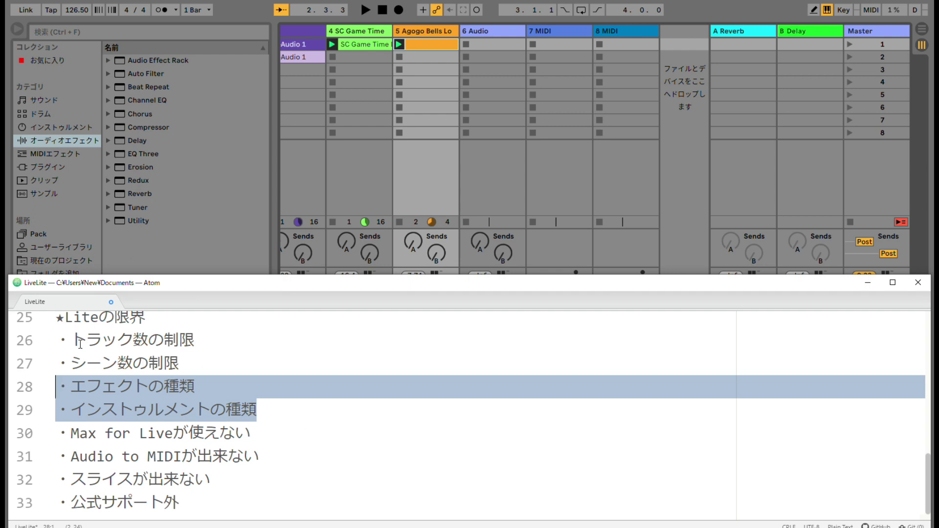
click(63, 337)
drag(62, 337, 284, 406)
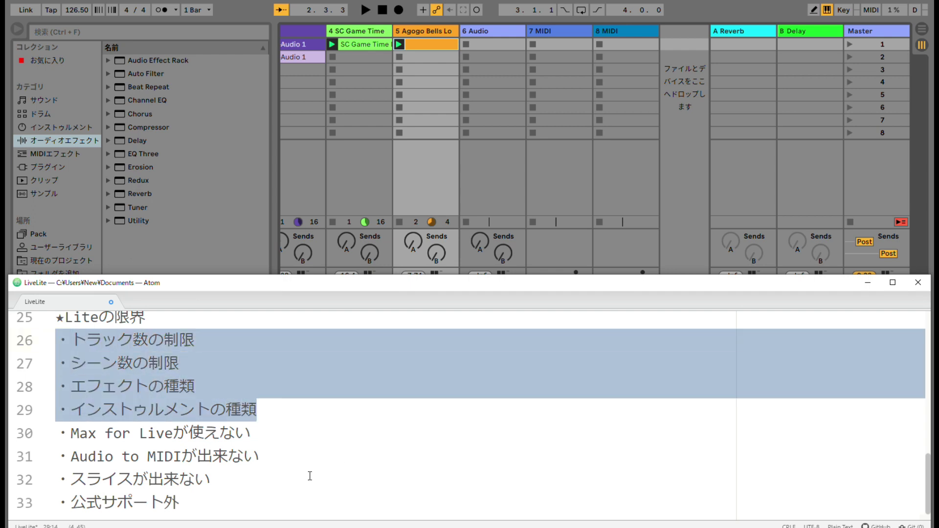
click(287, 448)
- Return to the Ableton Live edition list and highlight the Intro, Lite, Standard and Suite entries one at a time
scroll(288, 448, up, 4)
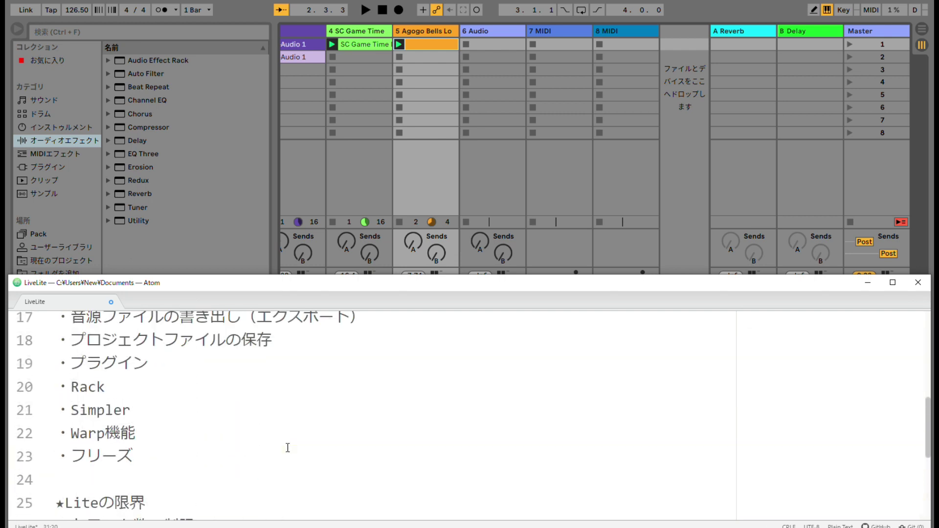
scroll(288, 448, up, 1)
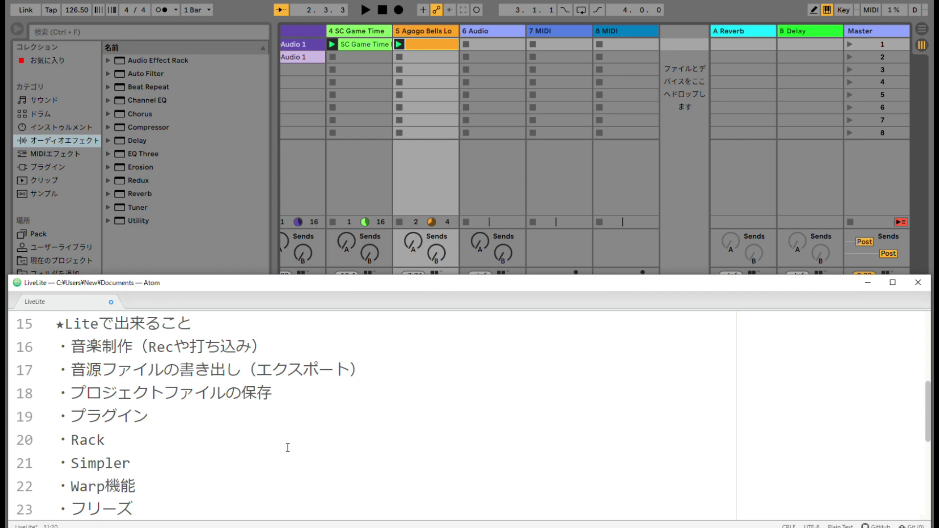
scroll(287, 447, up, 10)
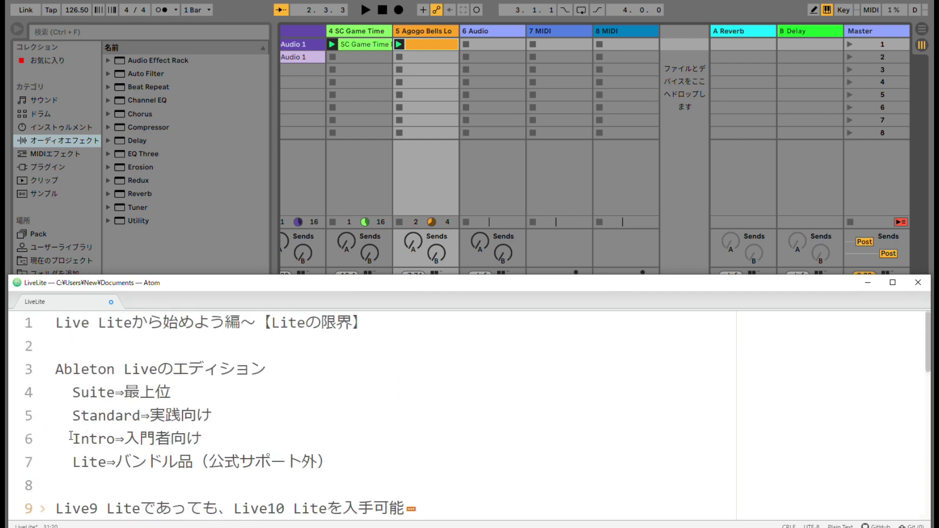
drag(73, 439, 212, 435)
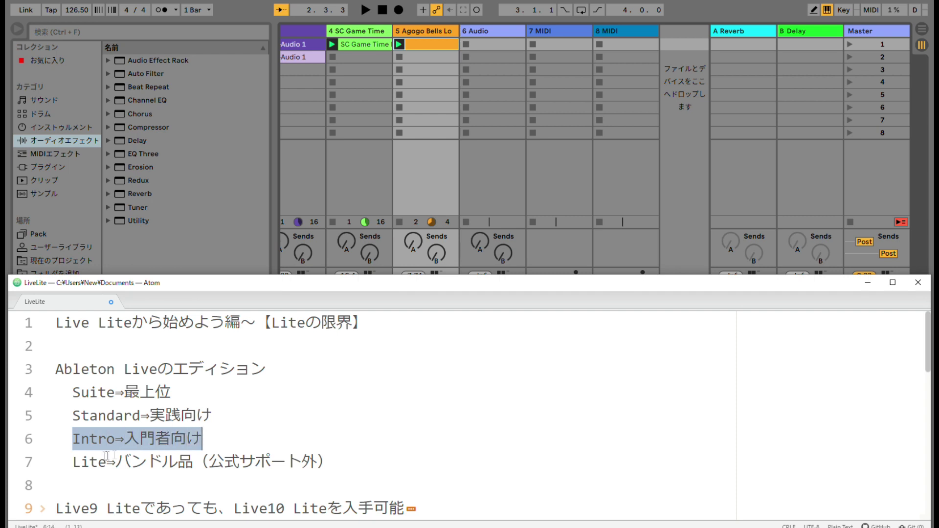
drag(70, 463, 197, 458)
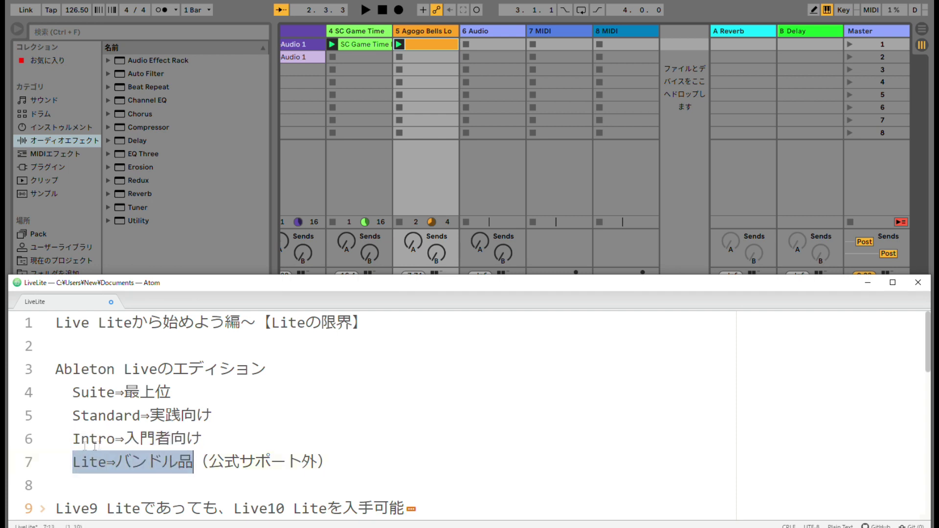
drag(72, 439, 210, 436)
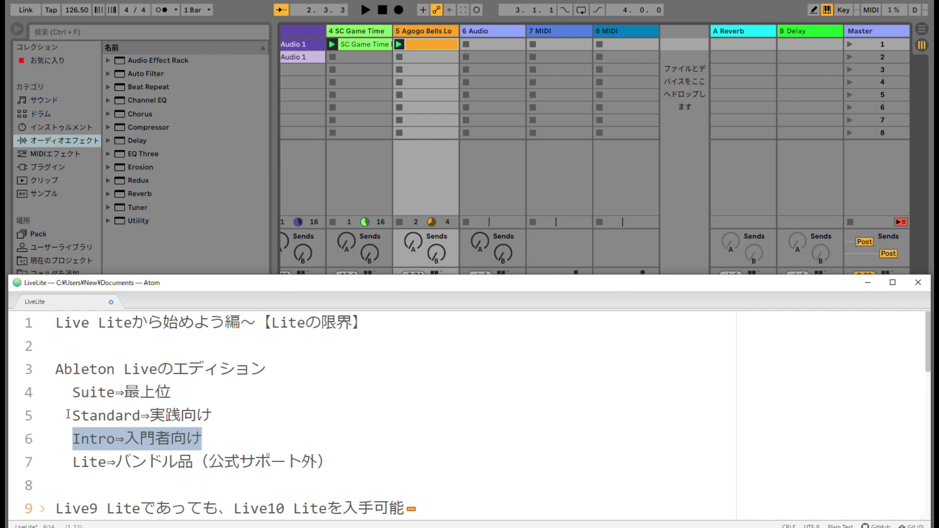
drag(68, 414, 226, 414)
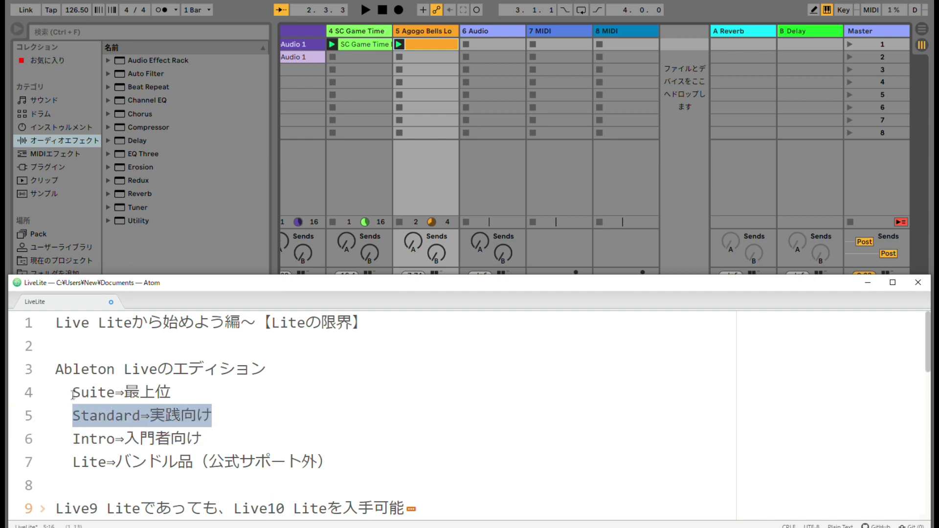
drag(73, 393, 189, 388)
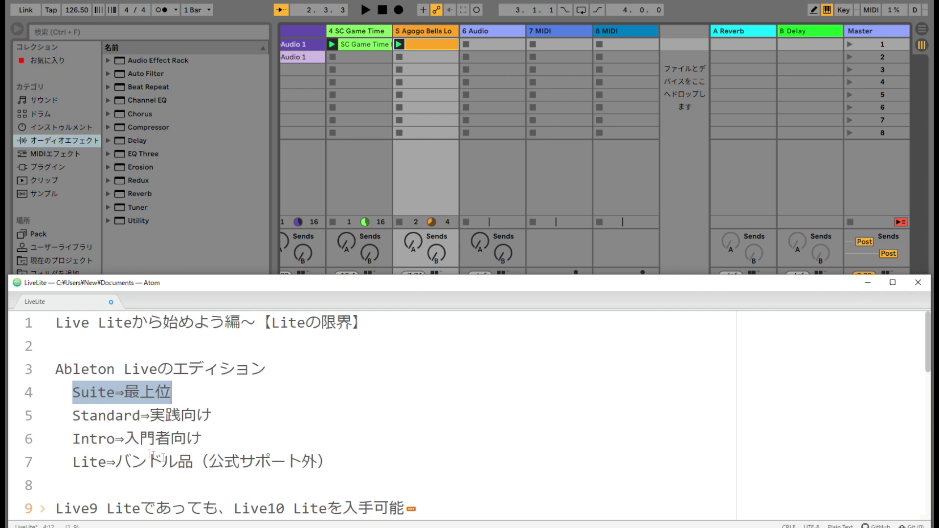
- Unfold the Live10 Lite section at line 9 and highlight the Standard and Suite upgrade prices on lines 11–13
scroll(290, 436, down, 3)
click(43, 403)
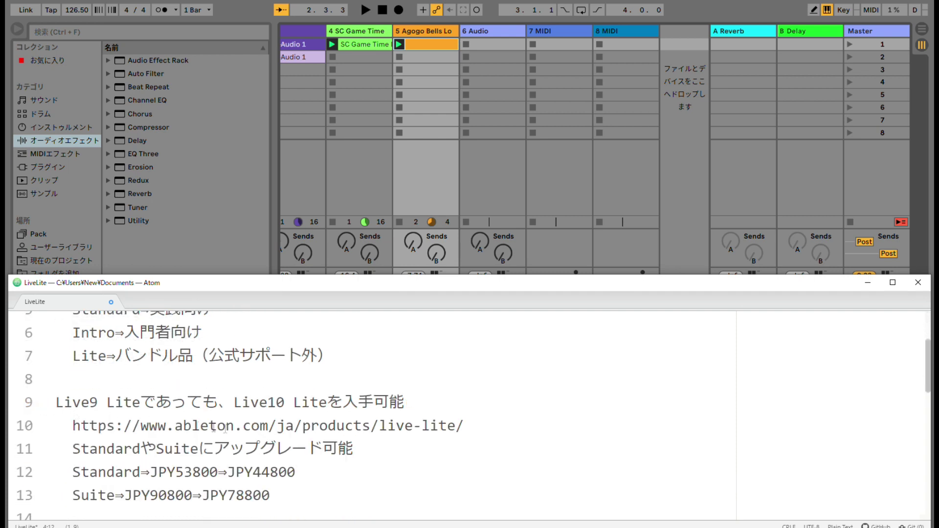
scroll(206, 415, down, 2)
drag(214, 395, 339, 438)
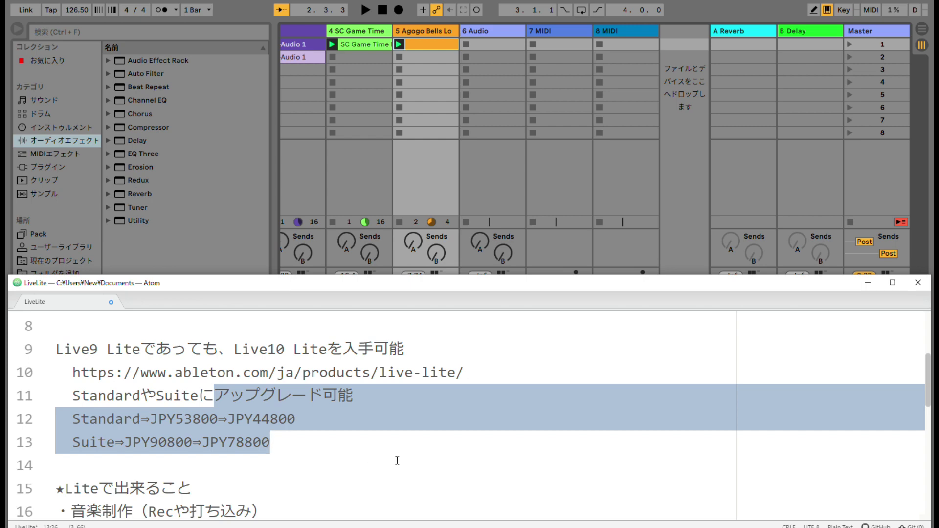
scroll(397, 460, down, 3)
- Return to the notes' title and highlight 「Liteの限界」, followed by the whole title line
scroll(397, 460, up, 5)
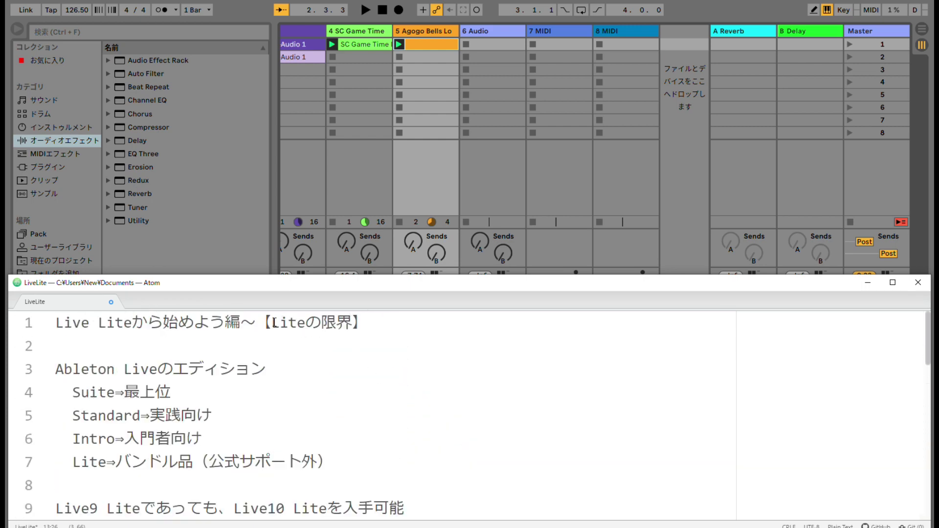
drag(270, 323, 353, 322)
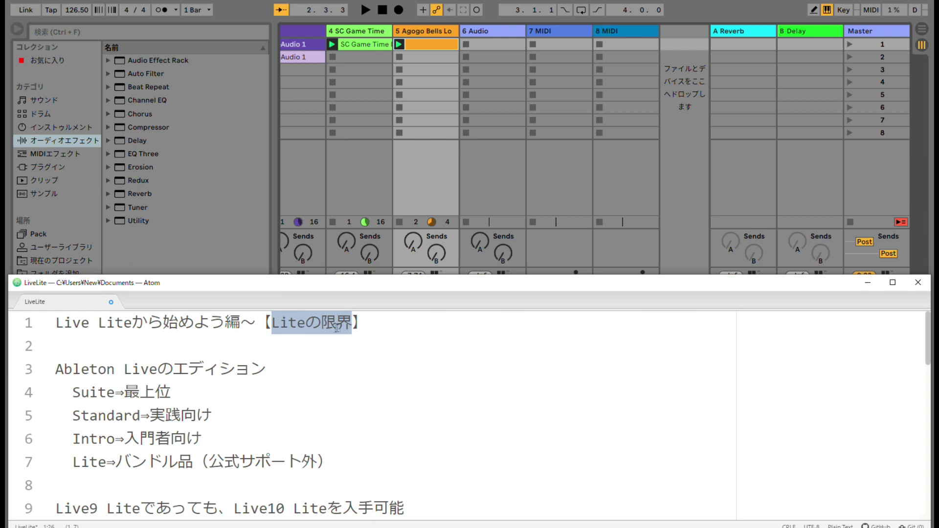
triple_click(336, 328)
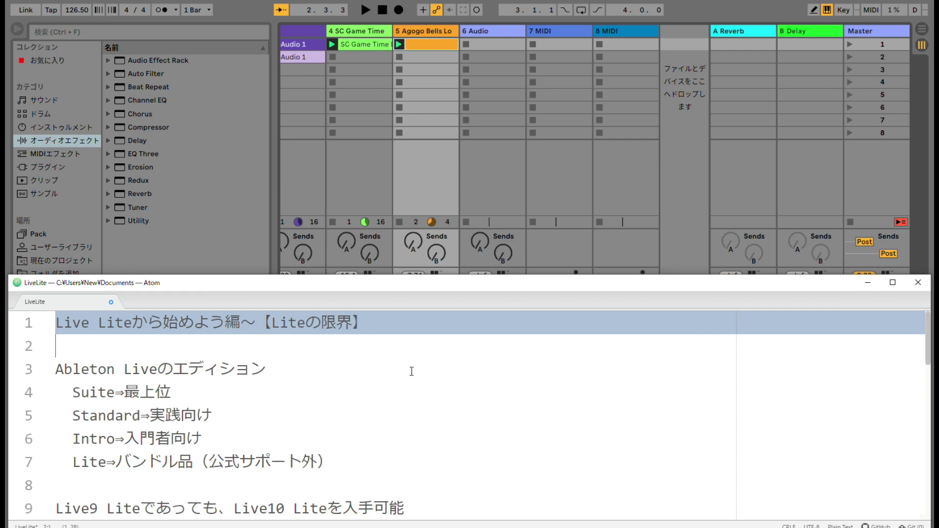
drag(378, 323, 53, 323)
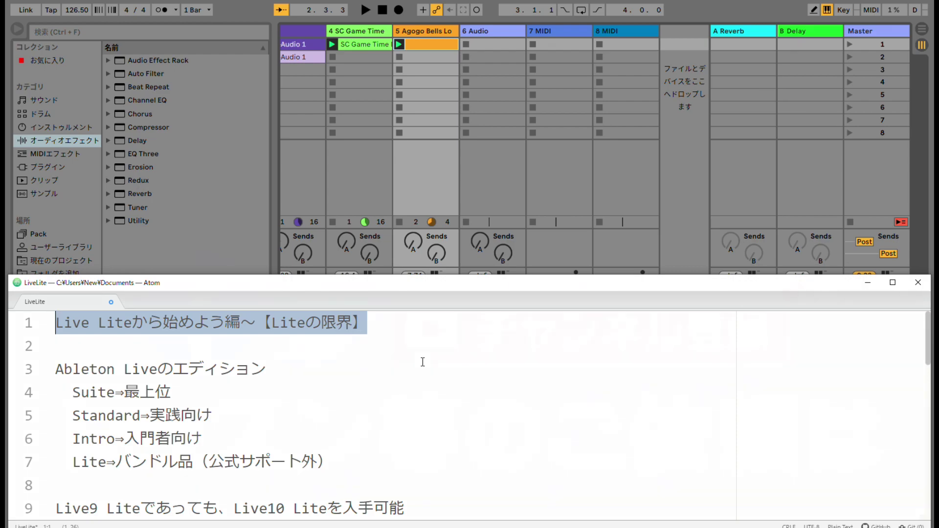